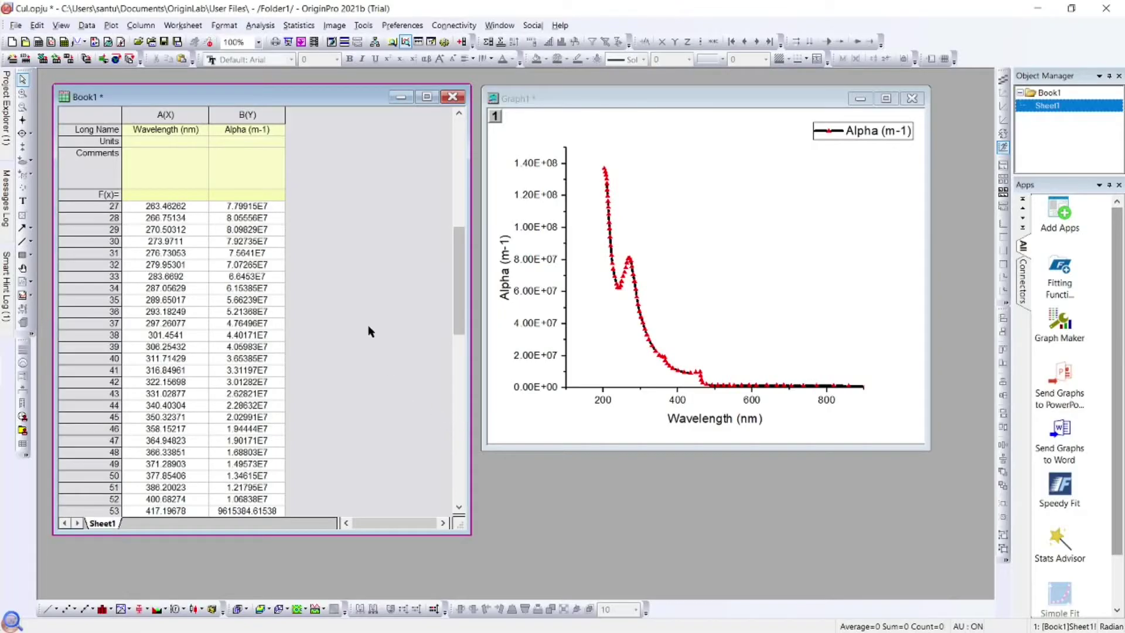
# Review the Wavelength (A) and Alpha (B) columns, then clear the selection.
pyautogui.moveTo(459, 279); pyautogui.dragTo(459, 172)
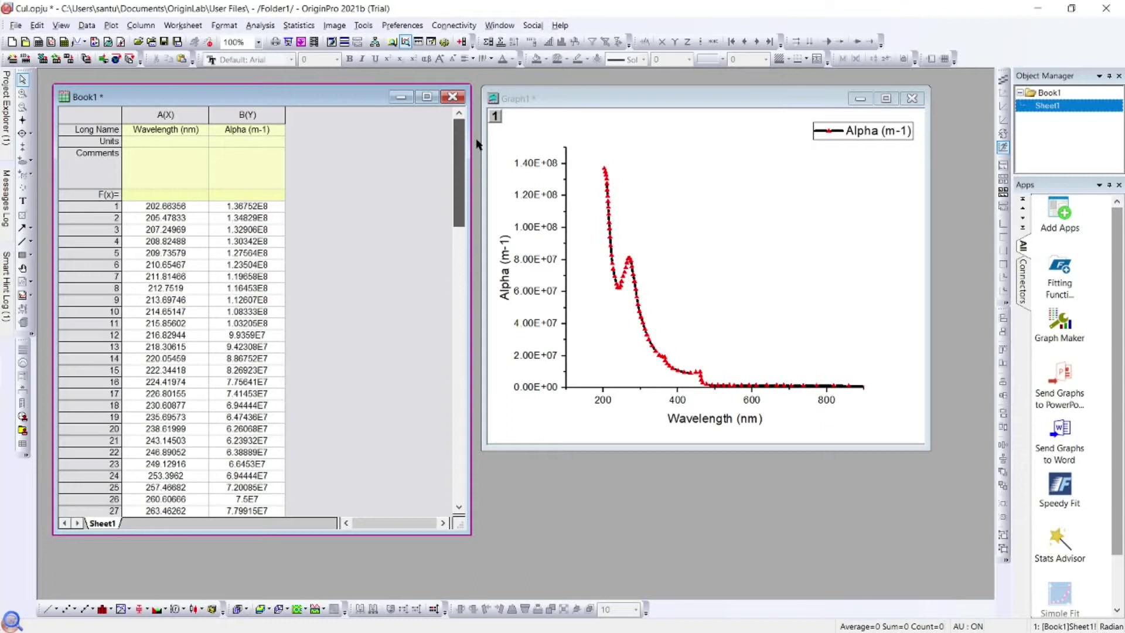
pyautogui.click(181, 110)
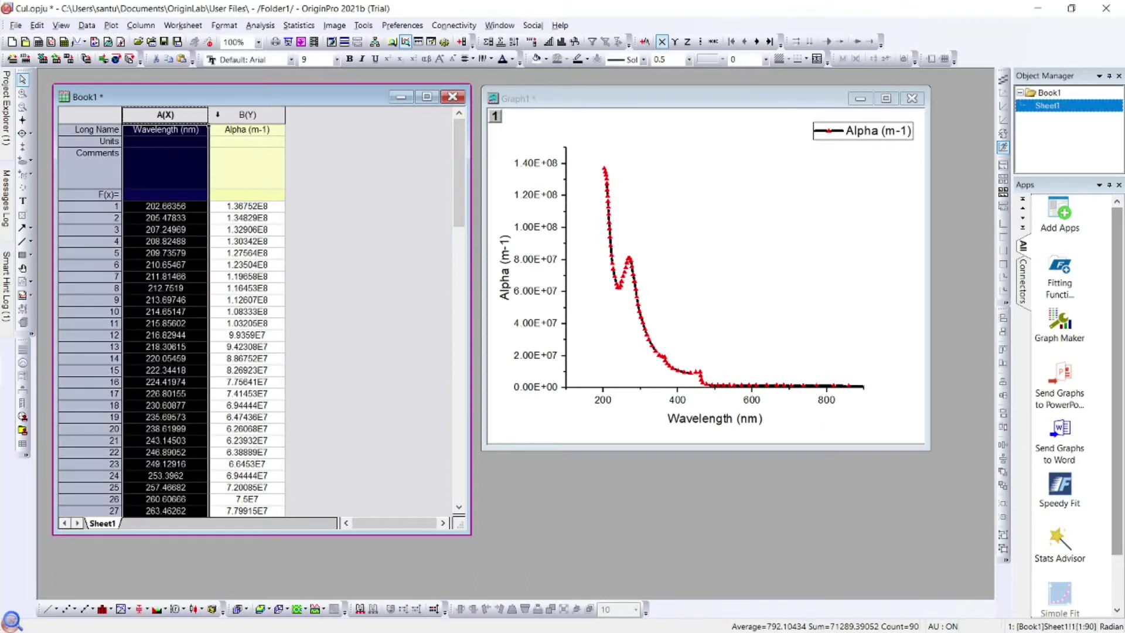
pyautogui.click(180, 117)
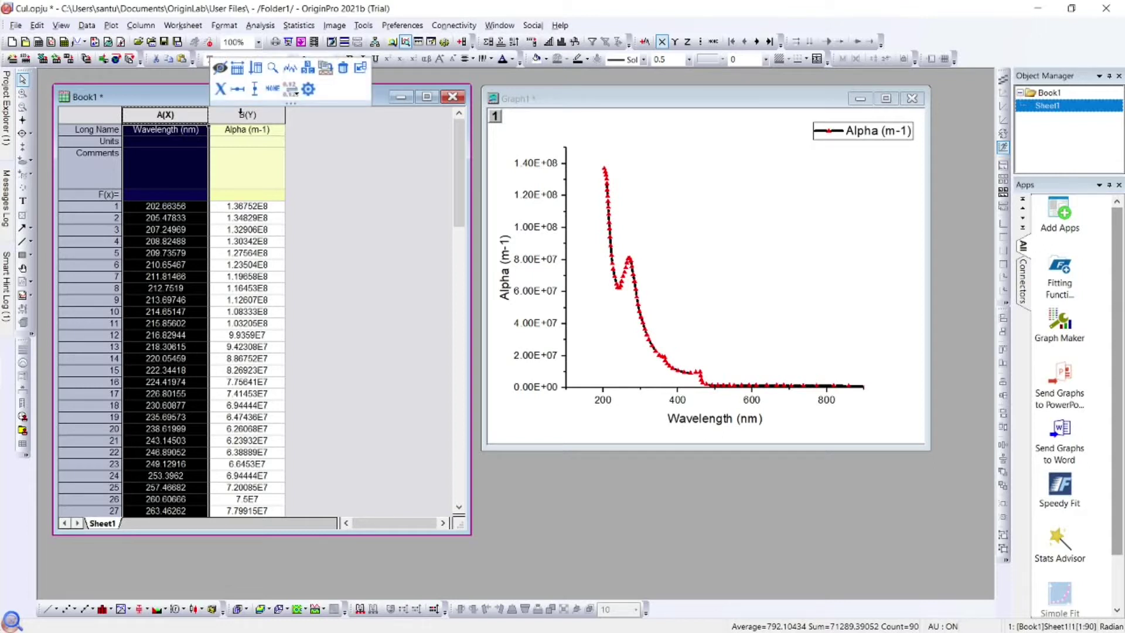
pyautogui.click(241, 113)
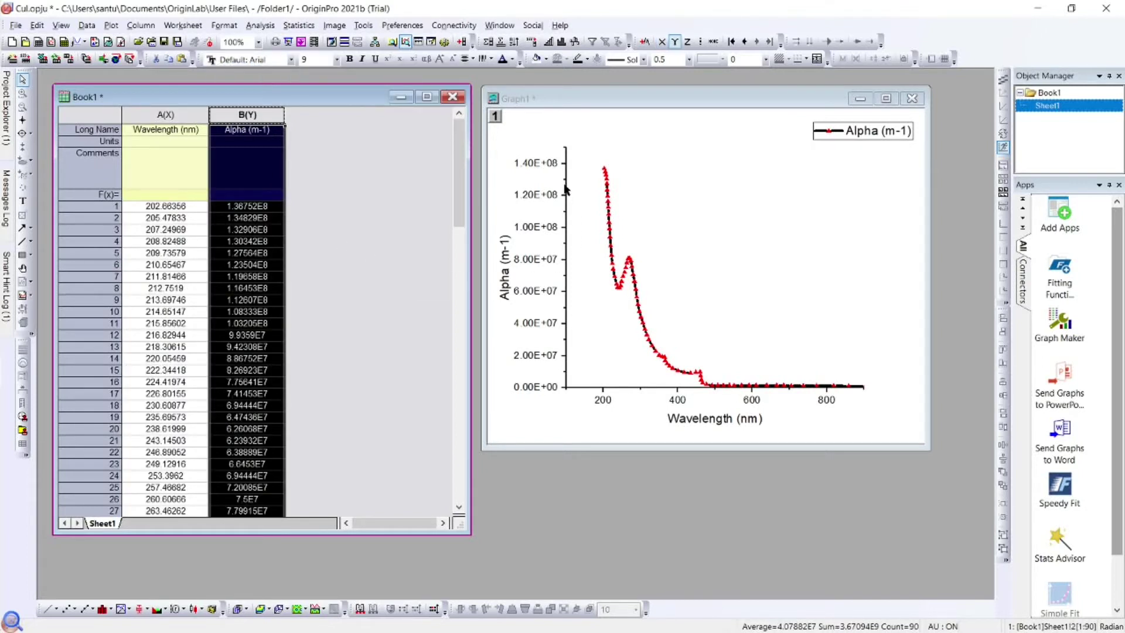
pyautogui.click(177, 112)
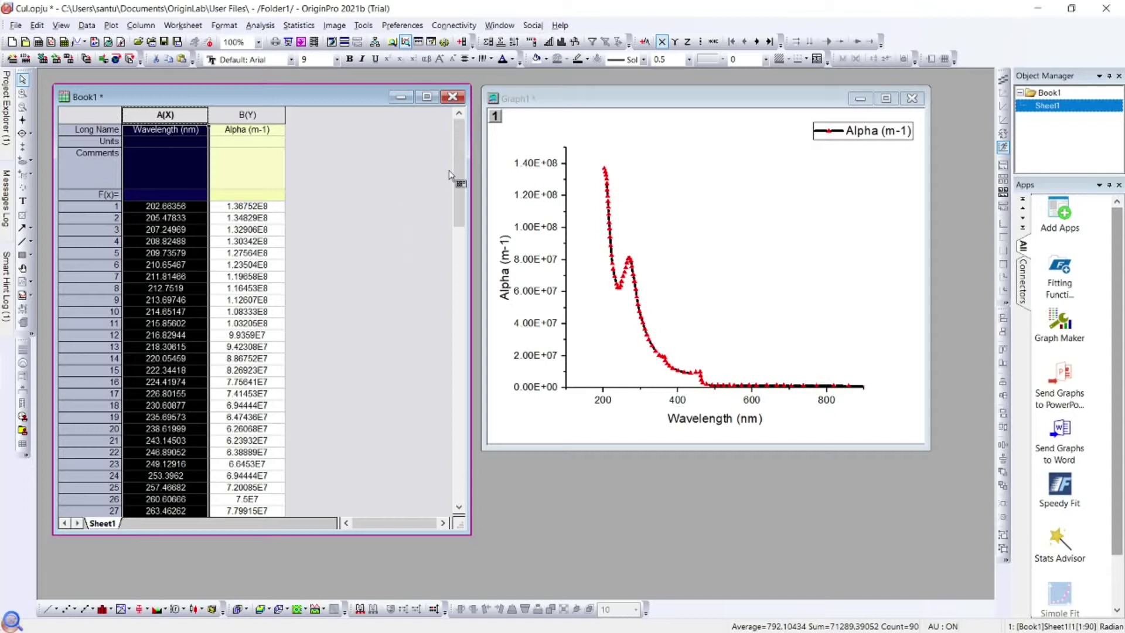
pyautogui.moveTo(455, 157); pyautogui.dragTo(427, 440)
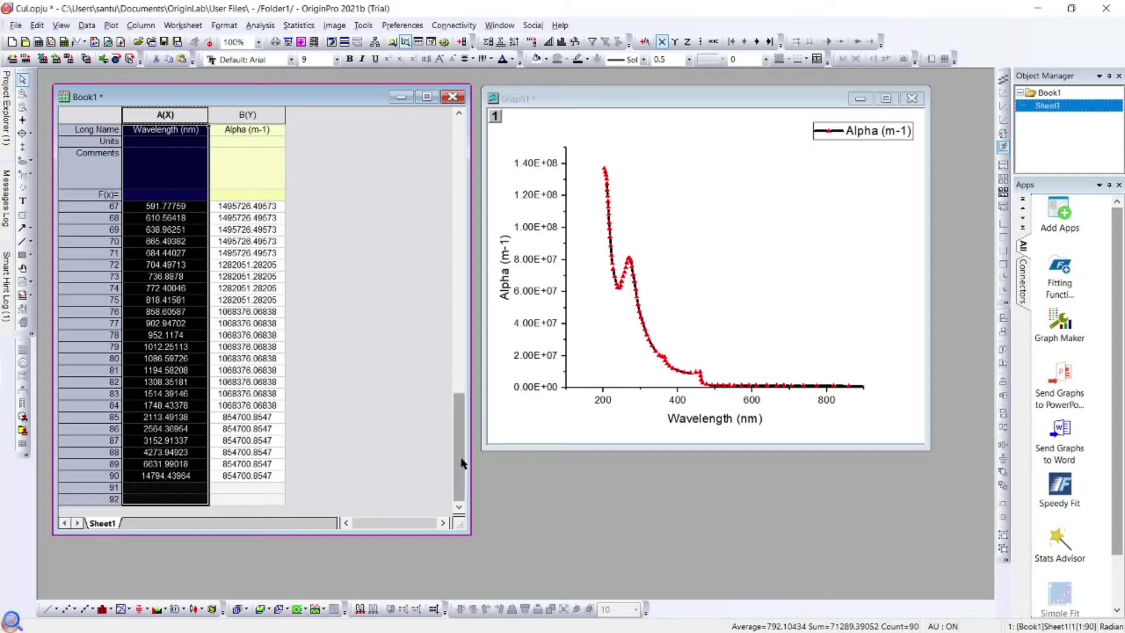
pyautogui.moveTo(459, 418); pyautogui.dragTo(456, 156)
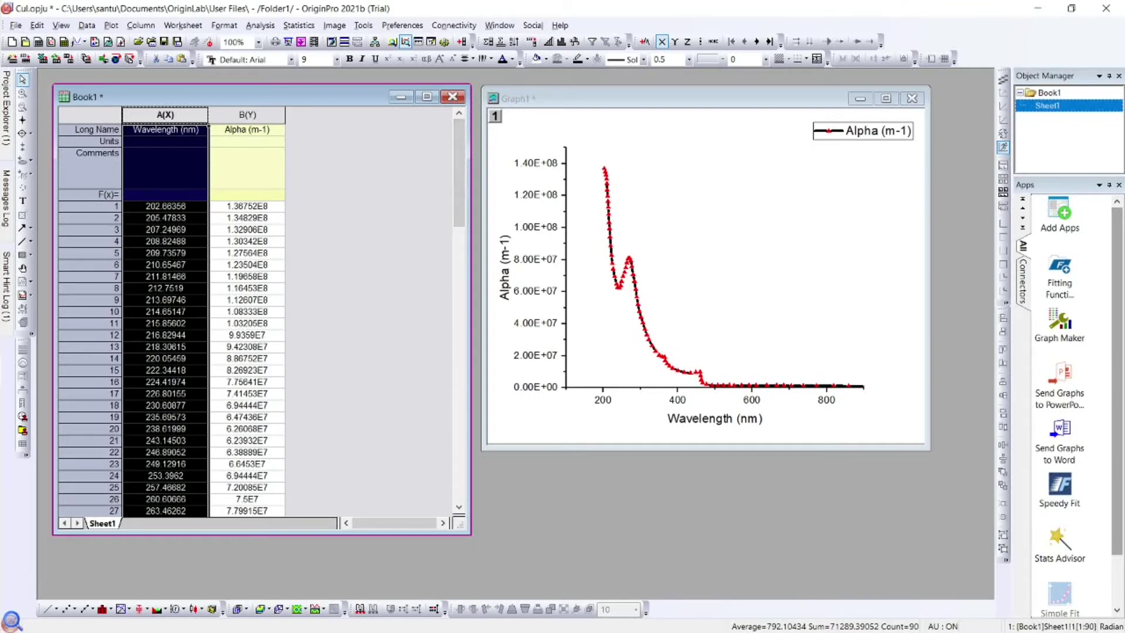
pyautogui.click(320, 164)
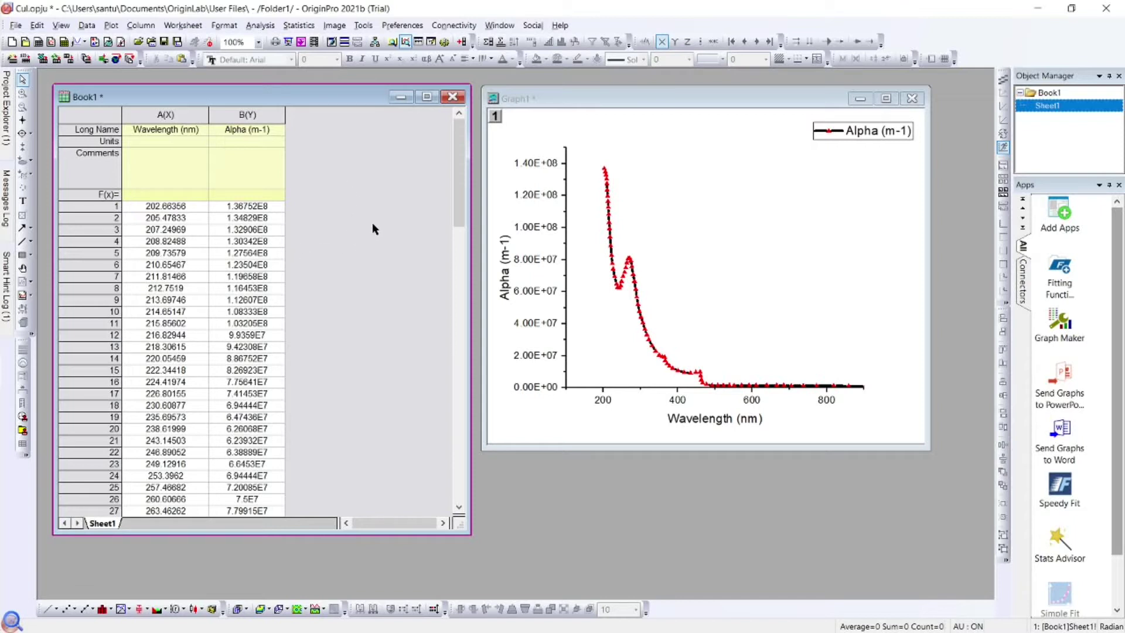
# Add new column C and paste the AM1.5 spectrum data into it, starting at 280.93.
pyautogui.moveTo(6, 339)
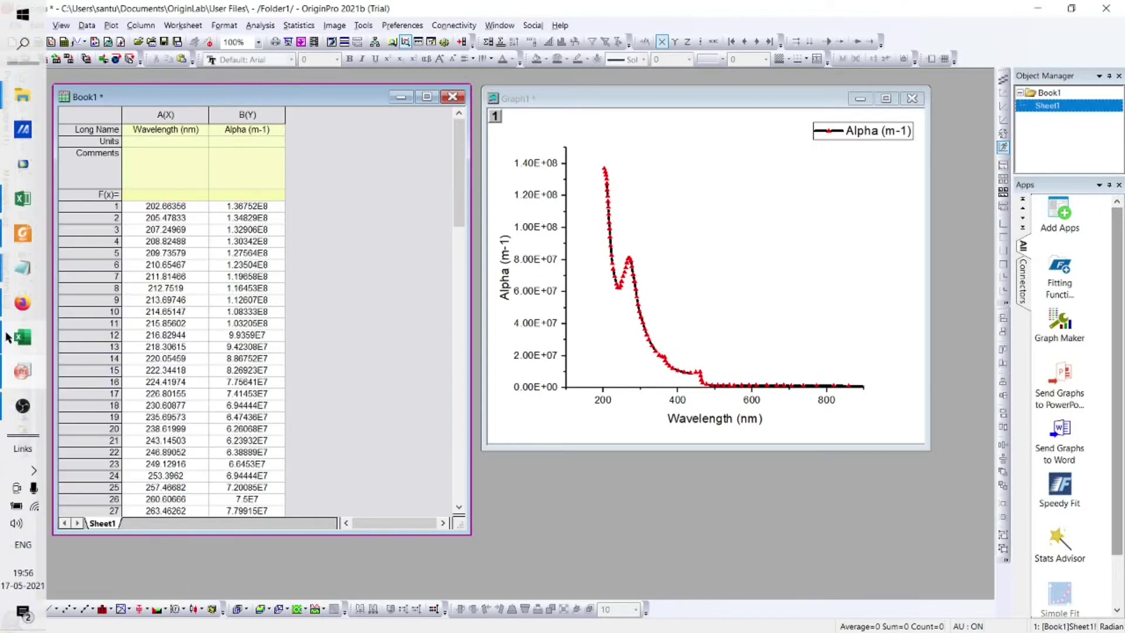
pyautogui.moveTo(115, 346)
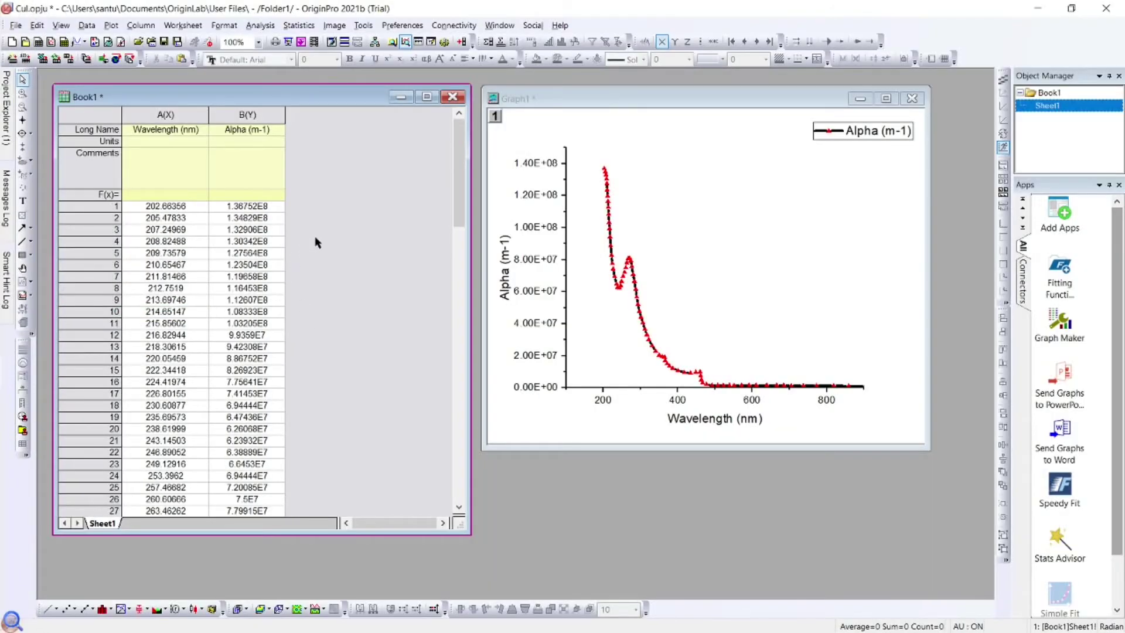
pyautogui.rightClick(314, 238)
pyautogui.click(354, 405)
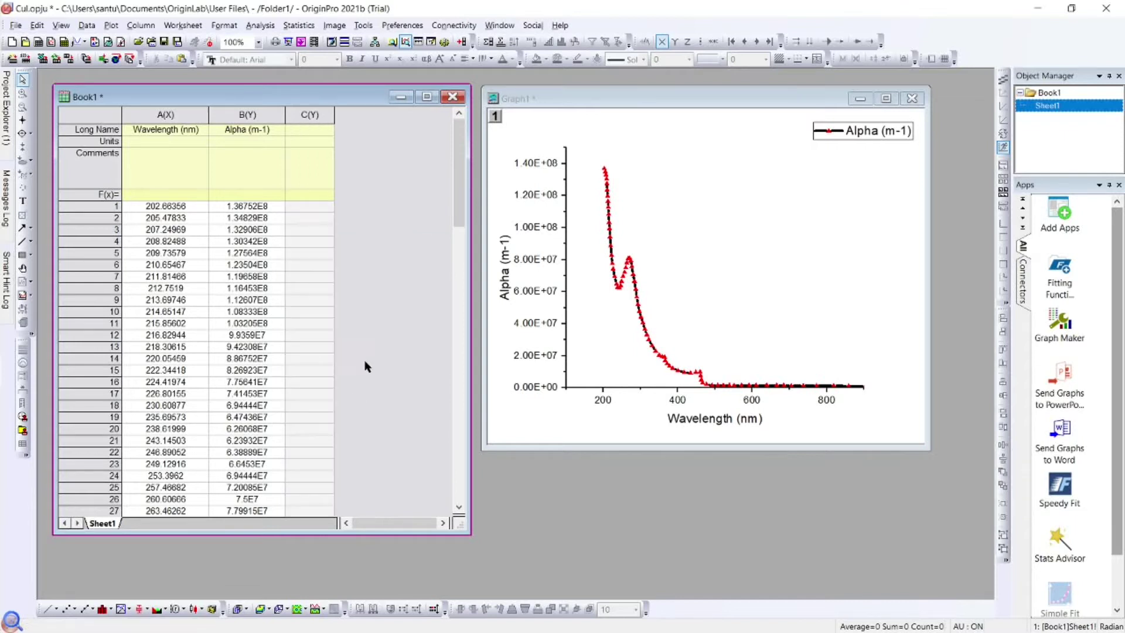
pyautogui.click(316, 131)
pyautogui.rightClick(317, 132)
pyautogui.click(346, 241)
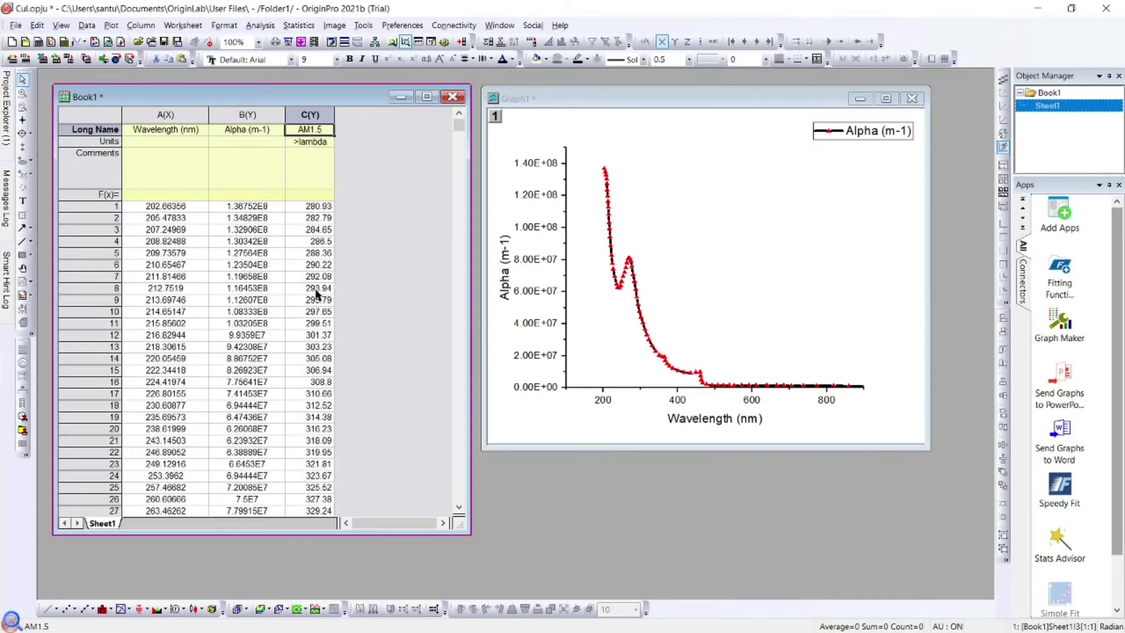
pyautogui.click(318, 207)
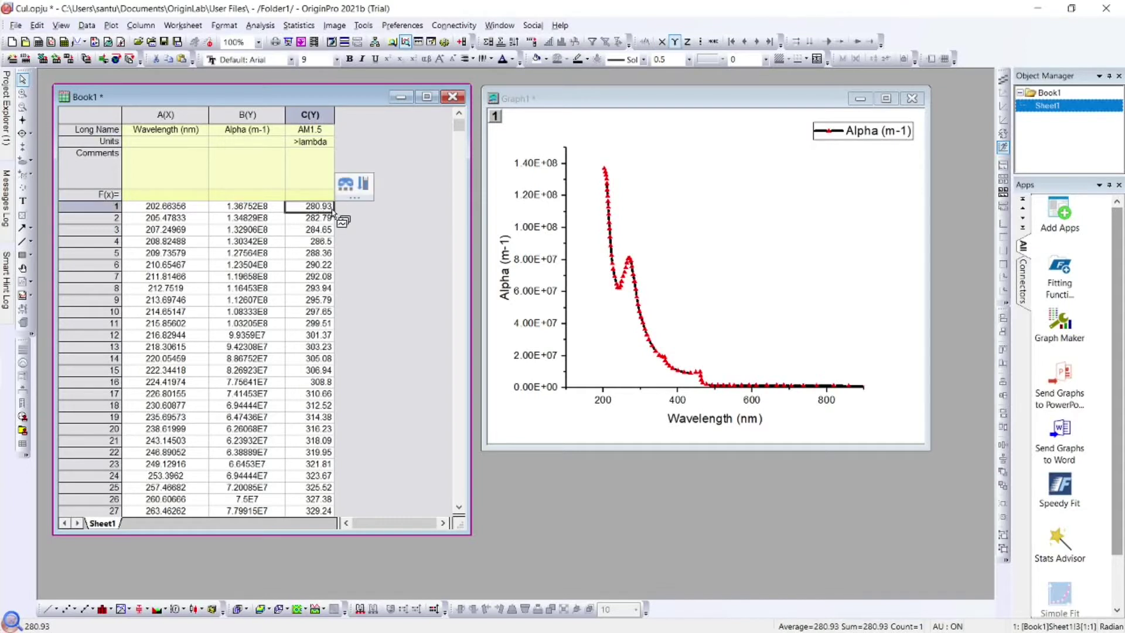
pyautogui.click(347, 205)
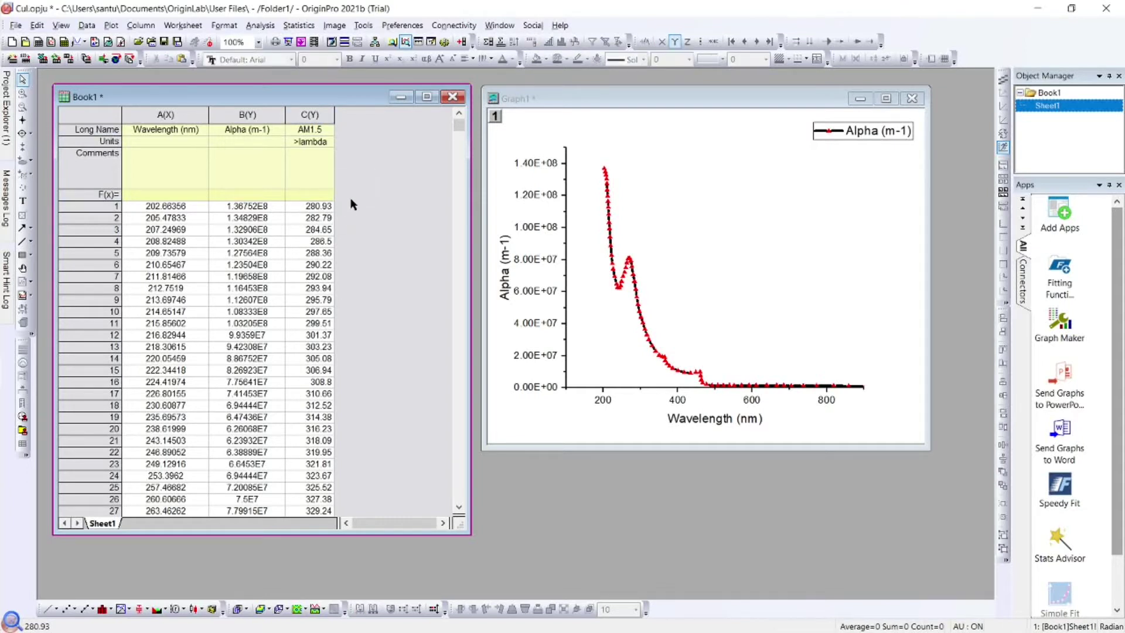
# Delete an extra column D and set AM1.5 column C as the second X column (X2).
pyautogui.rightClick(362, 149)
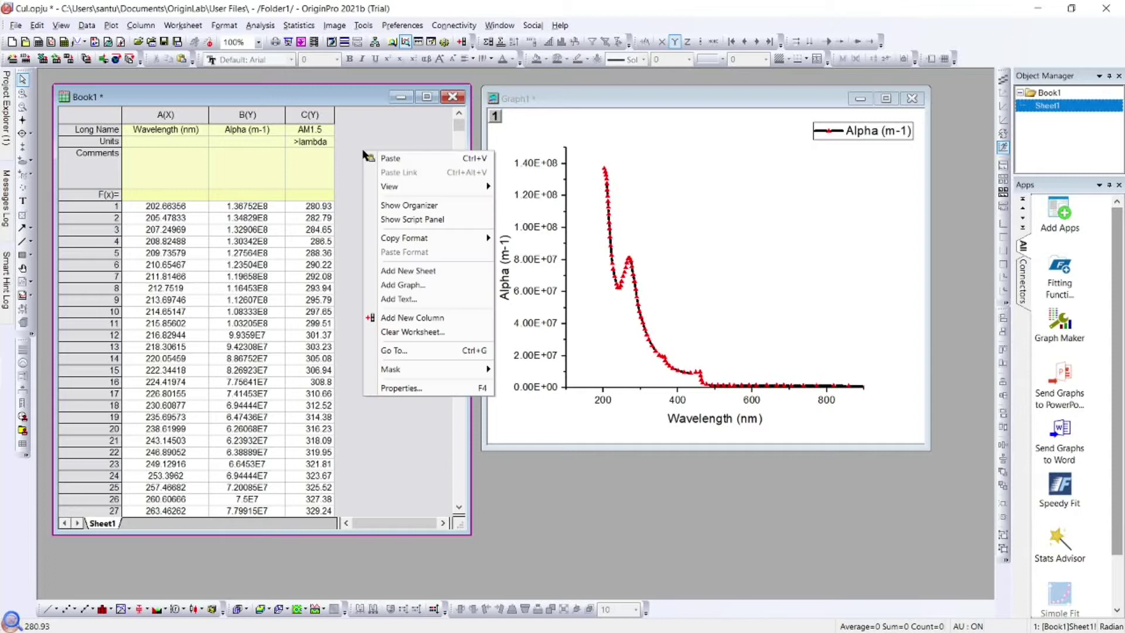
pyautogui.click(396, 316)
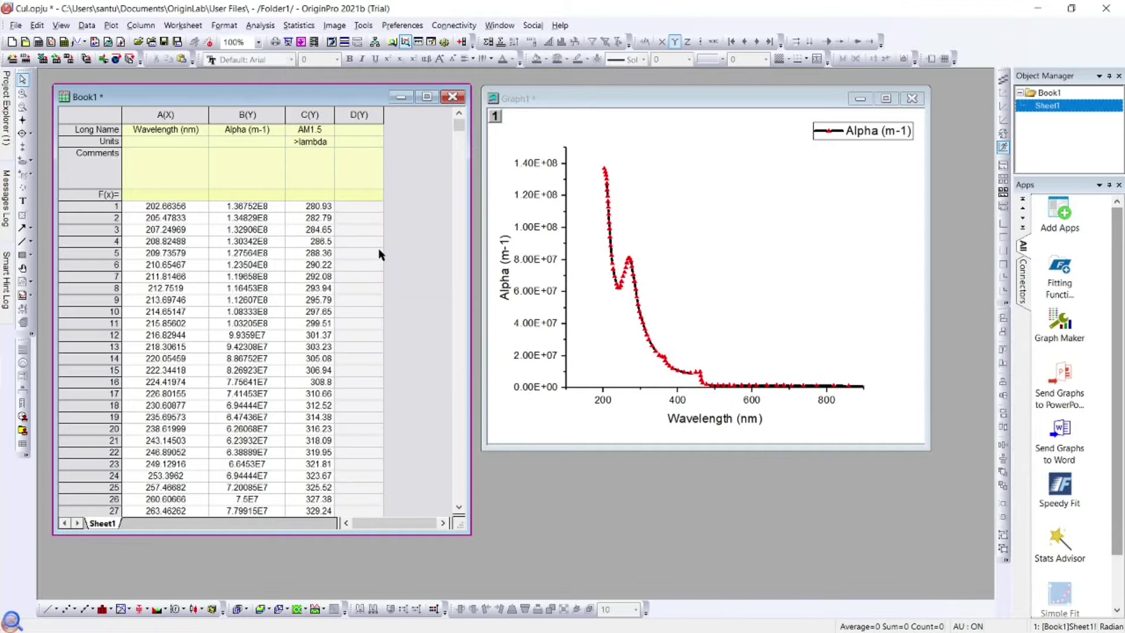
pyautogui.click(365, 115)
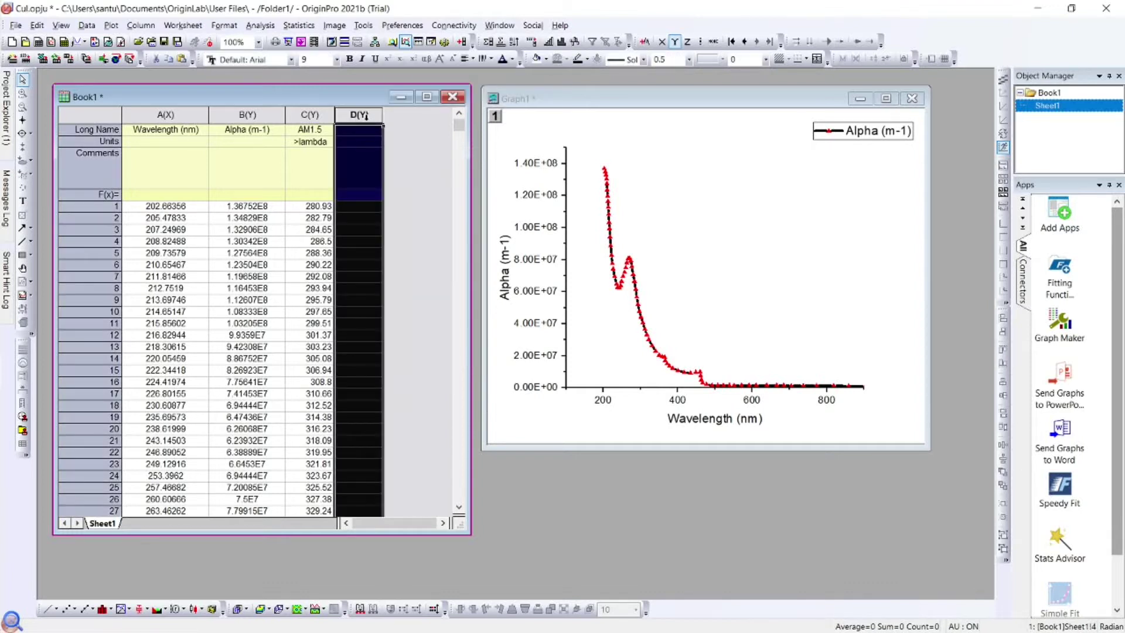
pyautogui.rightClick(365, 115)
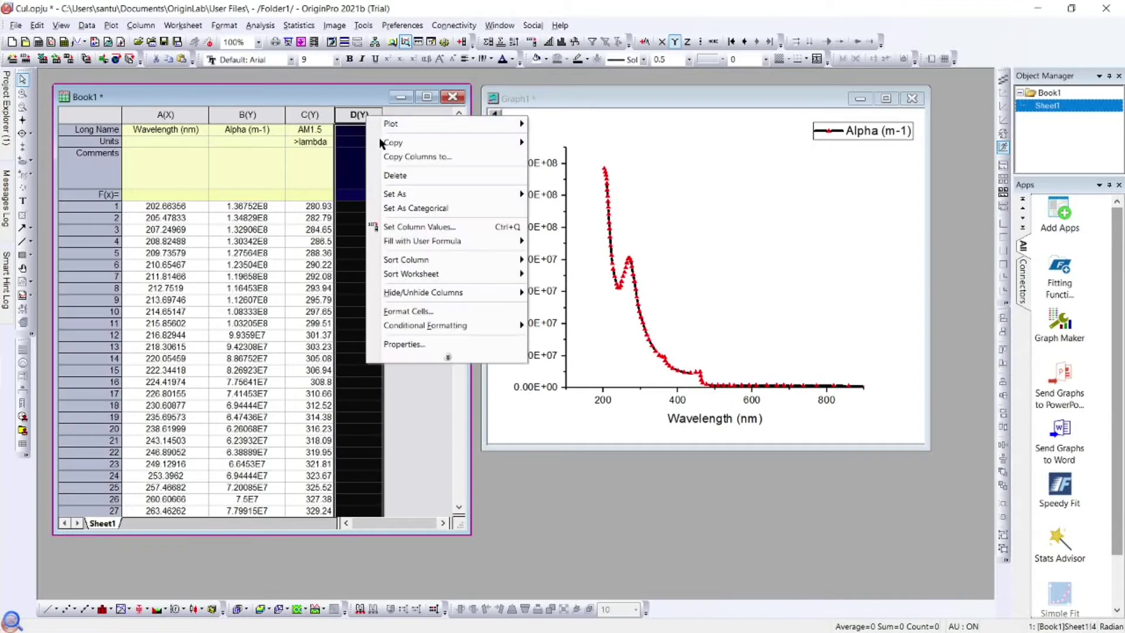
pyautogui.click(366, 151)
pyautogui.click(320, 114)
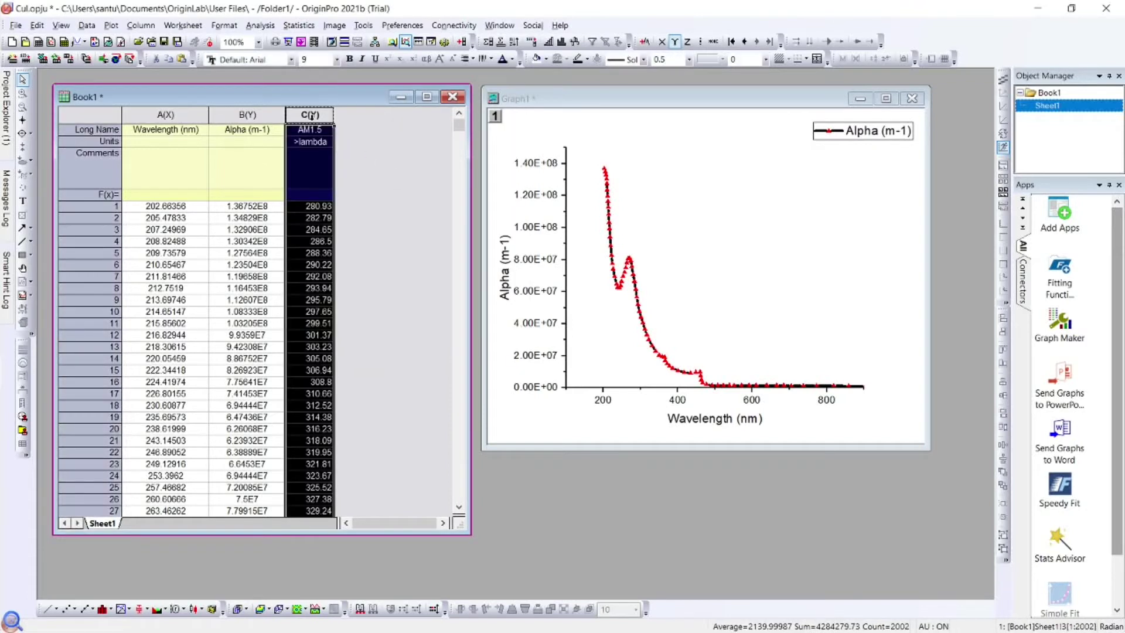
pyautogui.click(345, 91)
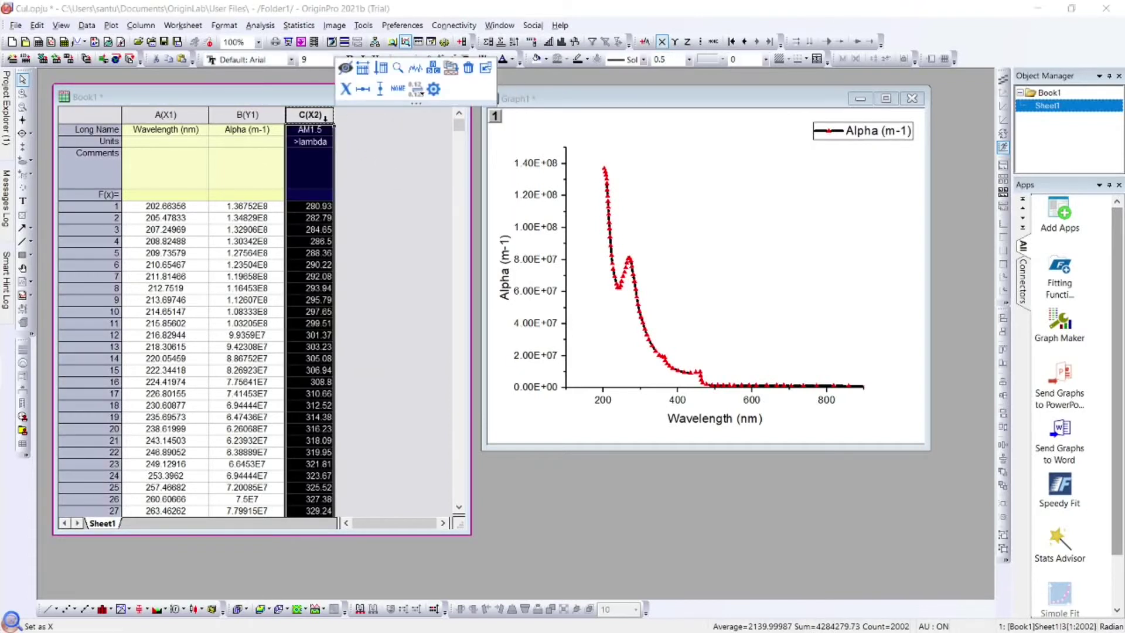
pyautogui.click(346, 139)
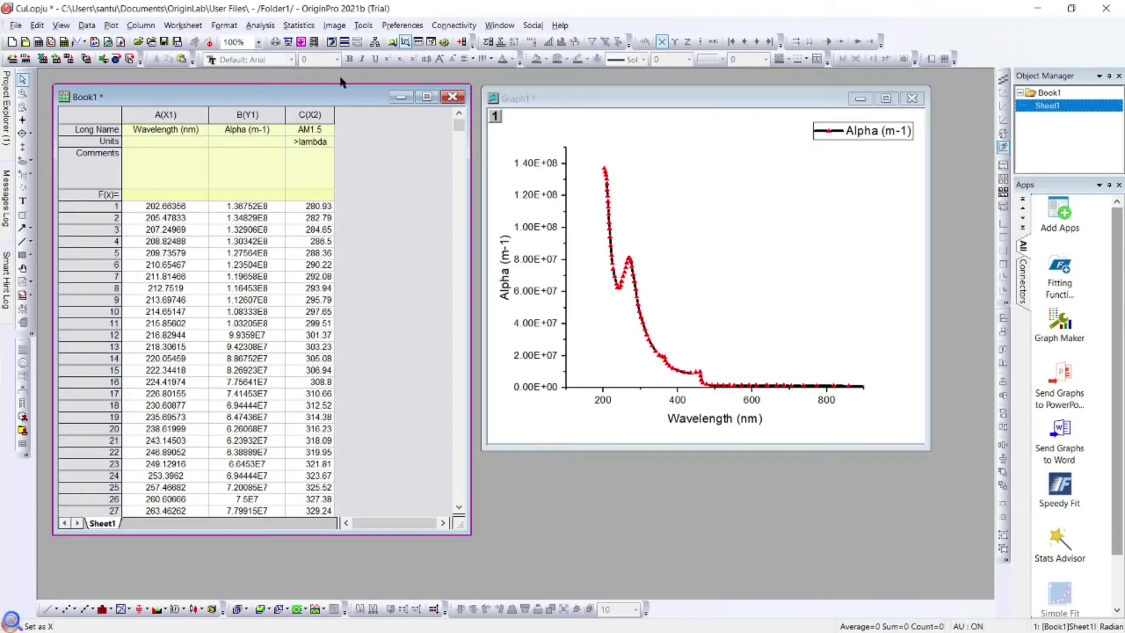
# Open the Interpolate/Extrapolate Y from X dialog, keeping recalculation on Manual.
pyautogui.click(261, 26)
pyautogui.moveTo(332, 41)
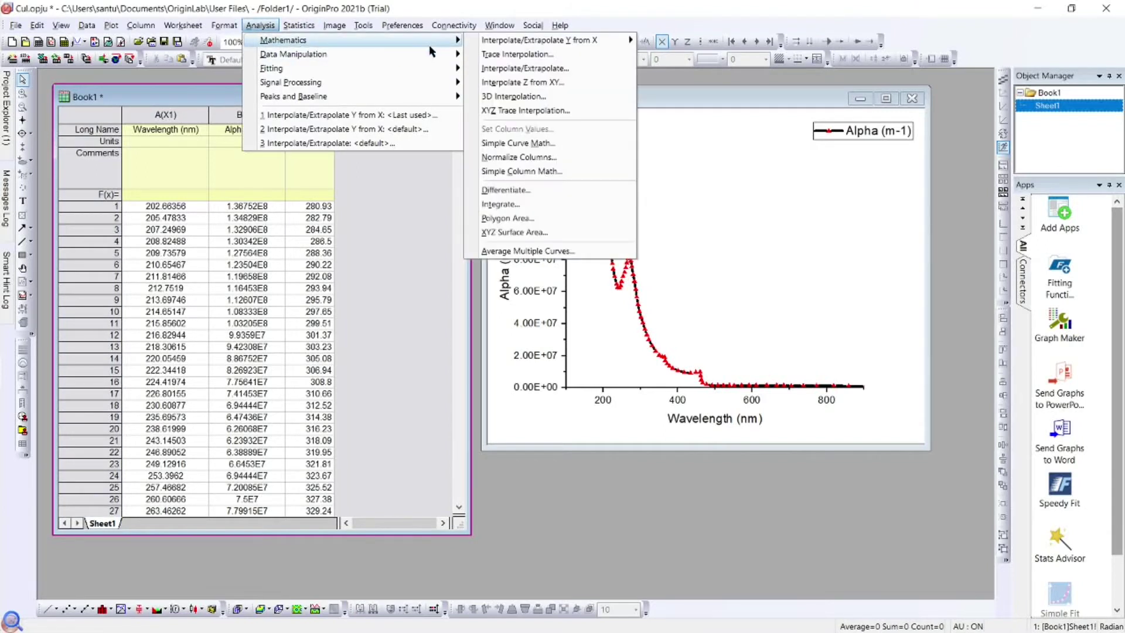
pyautogui.moveTo(495, 41)
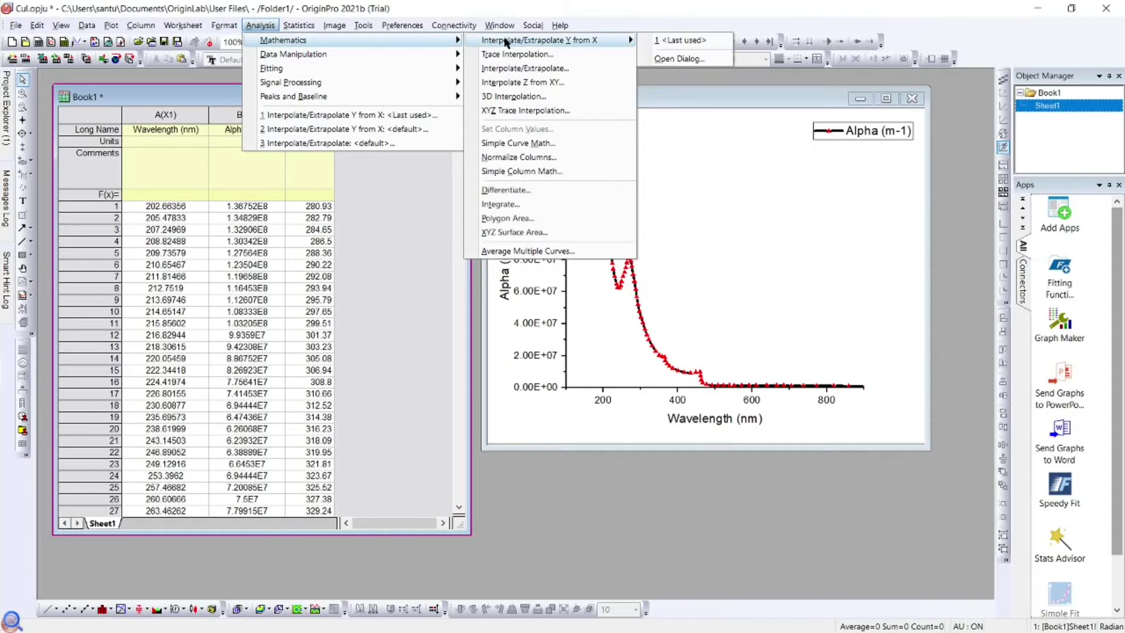
pyautogui.click(672, 59)
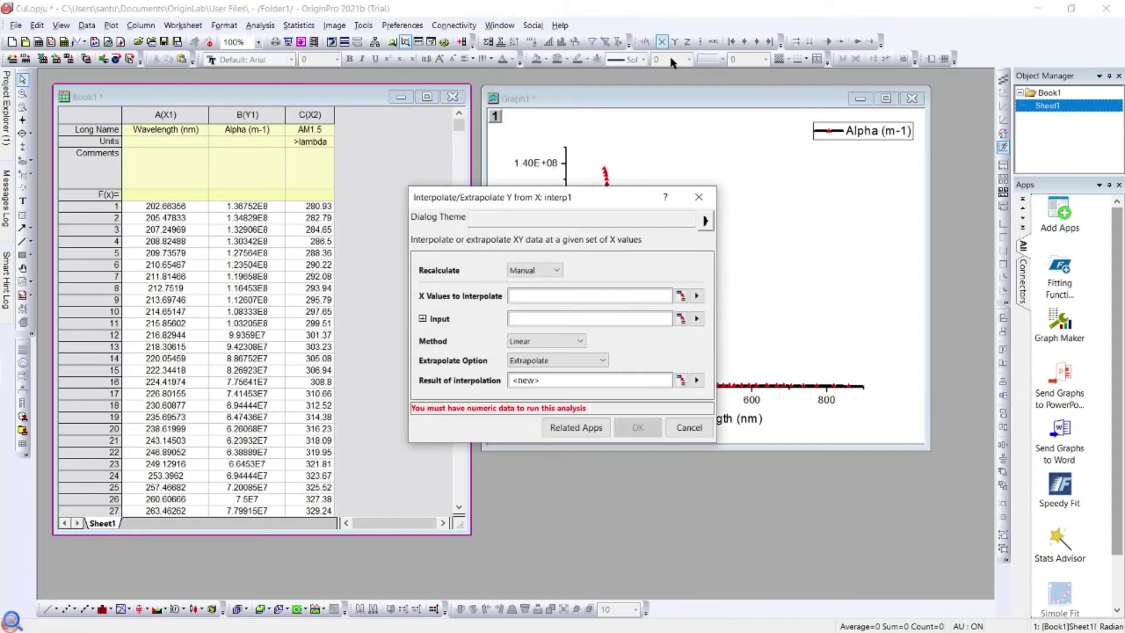
pyautogui.moveTo(589, 195); pyautogui.dragTo(633, 145)
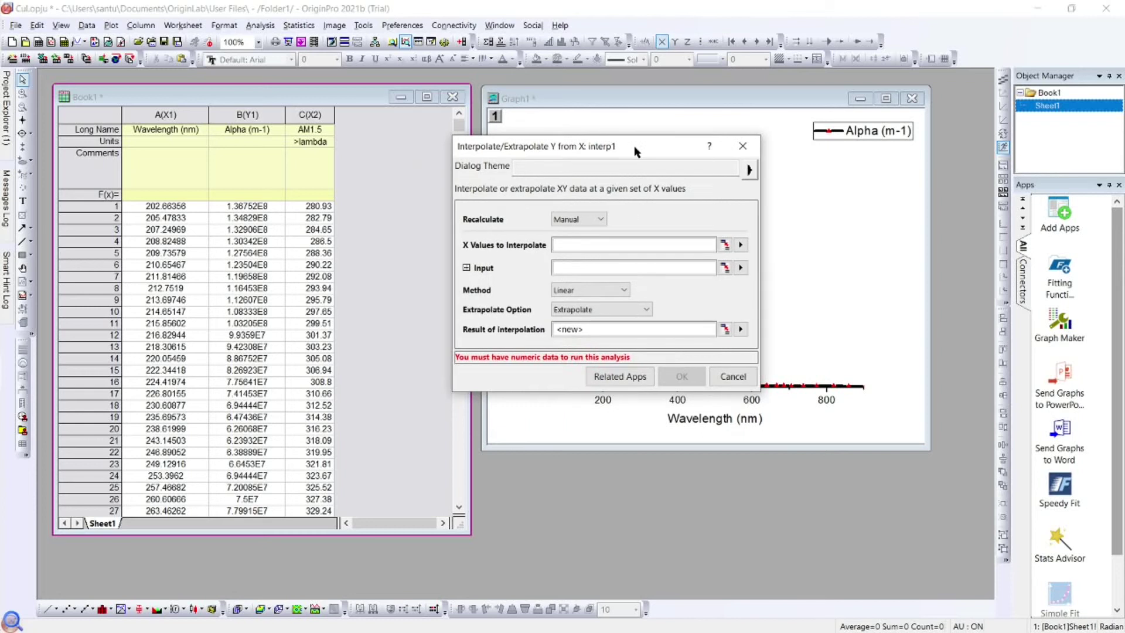
pyautogui.click(603, 223)
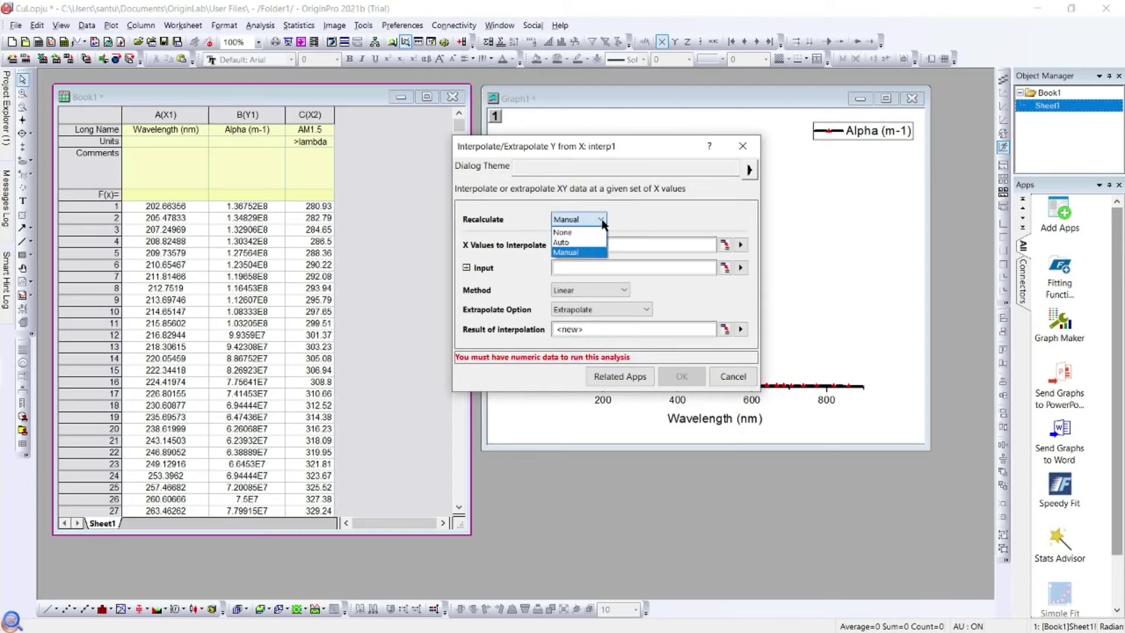
pyautogui.click(604, 227)
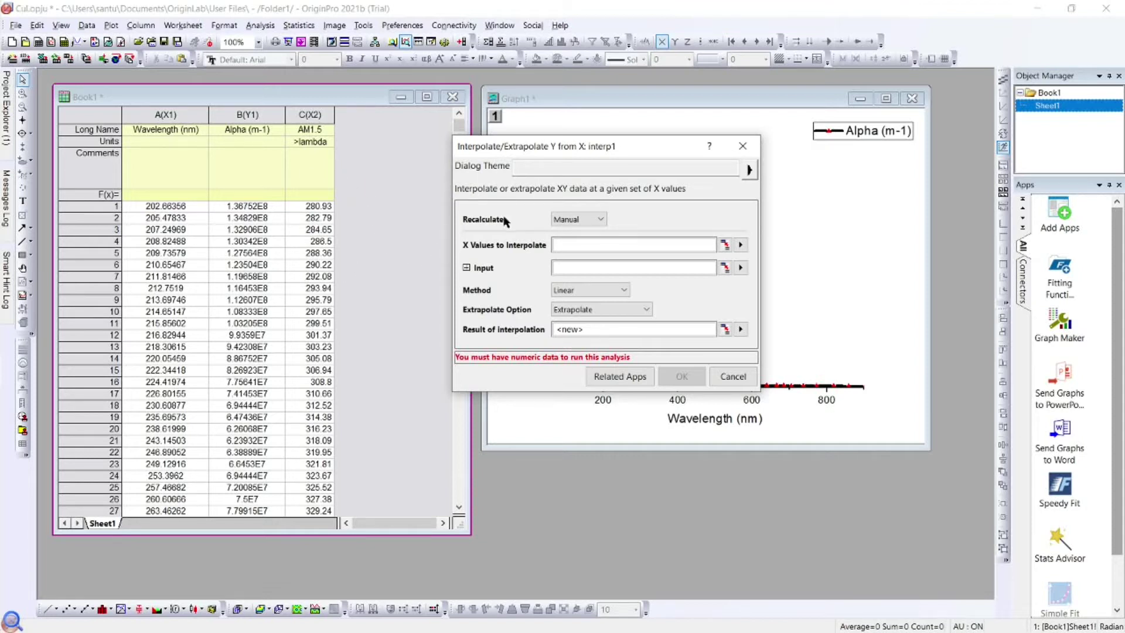
# Pick AM1.5 column C from the worksheet as the X values to interpolate.
pyautogui.click(725, 245)
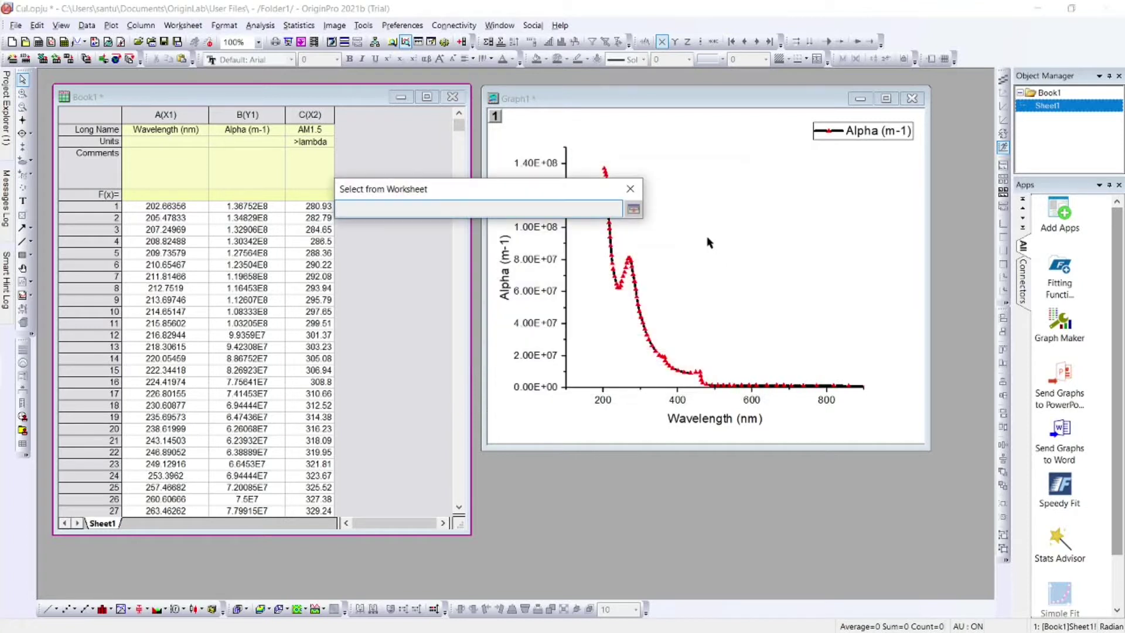
pyautogui.click(296, 114)
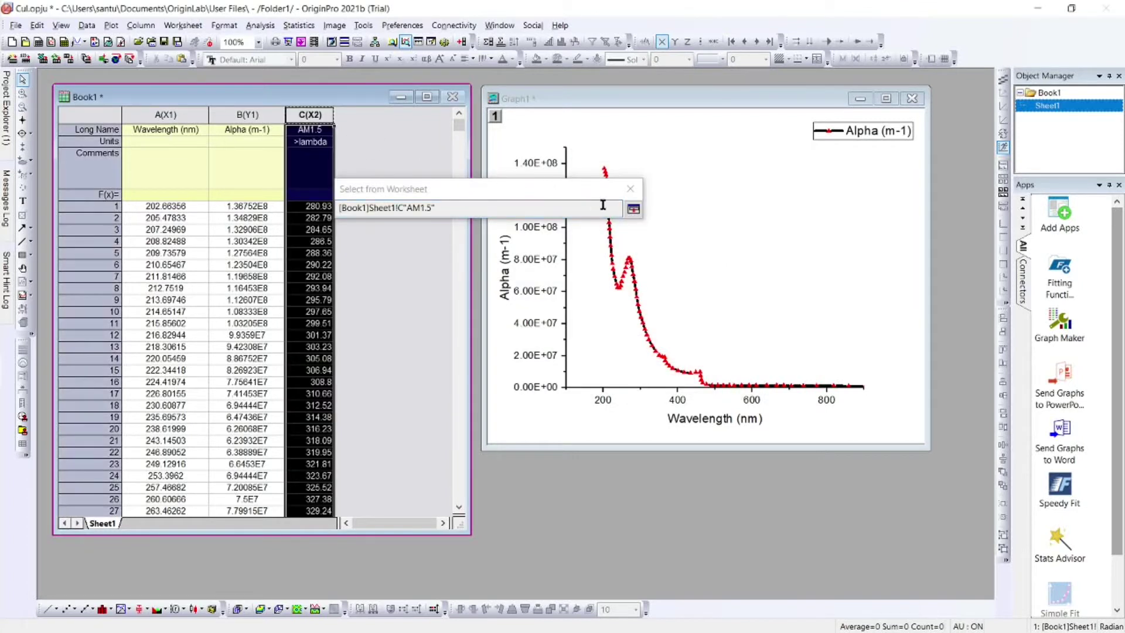
pyautogui.click(633, 209)
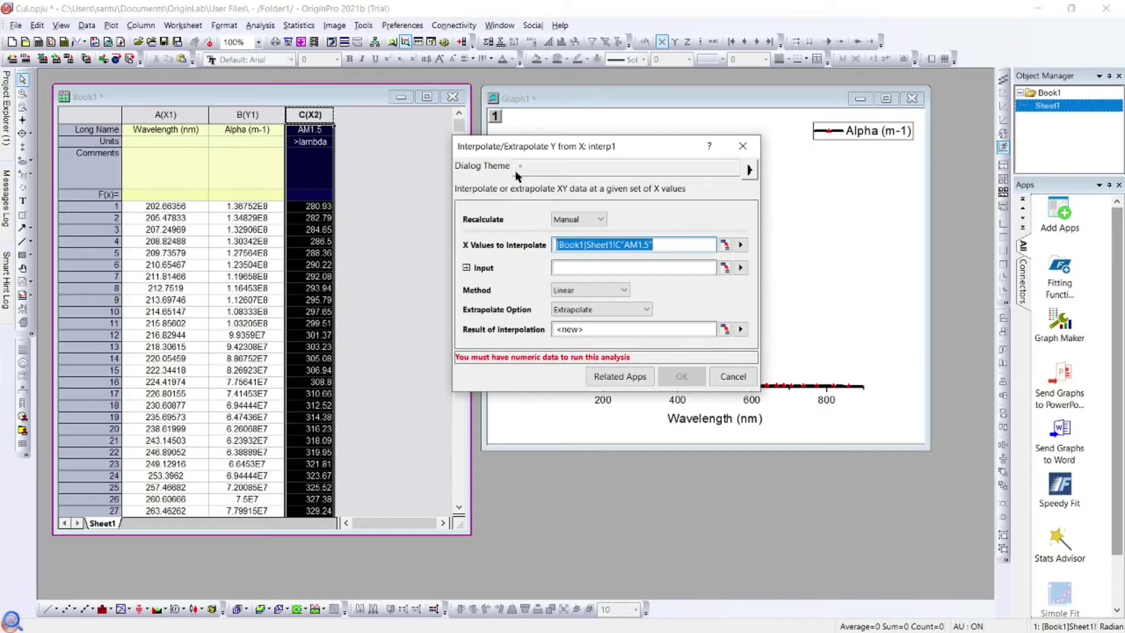
pyautogui.moveTo(624, 145); pyautogui.dragTo(561, 144)
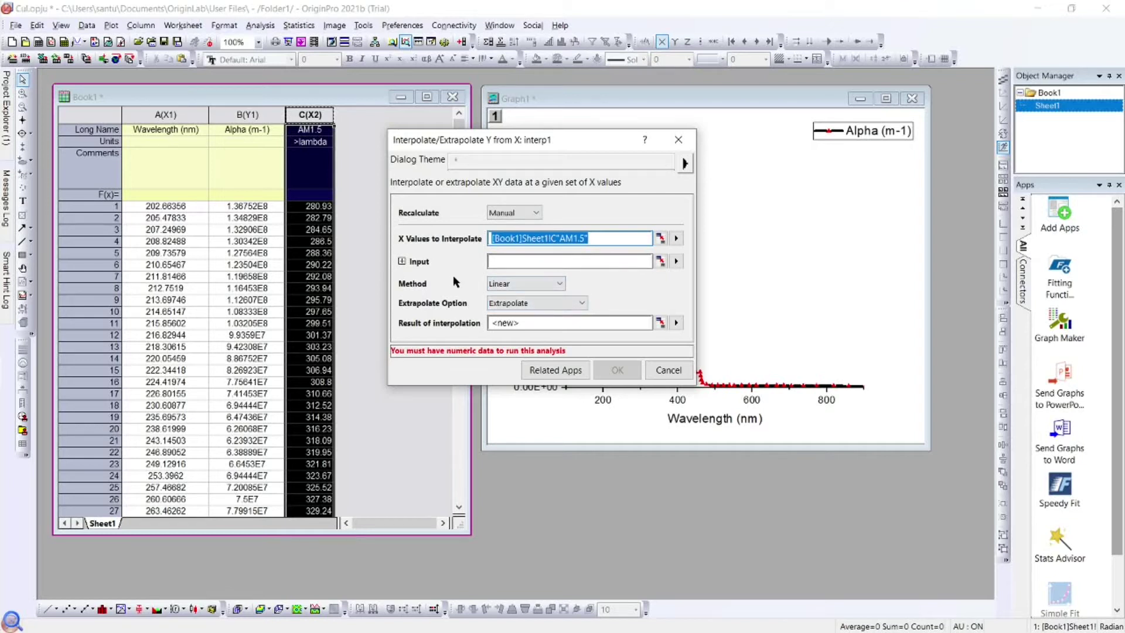
# Use Wavelength and Alpha columns A–B as input, keeping Linear method and <new> result.
pyautogui.click(662, 261)
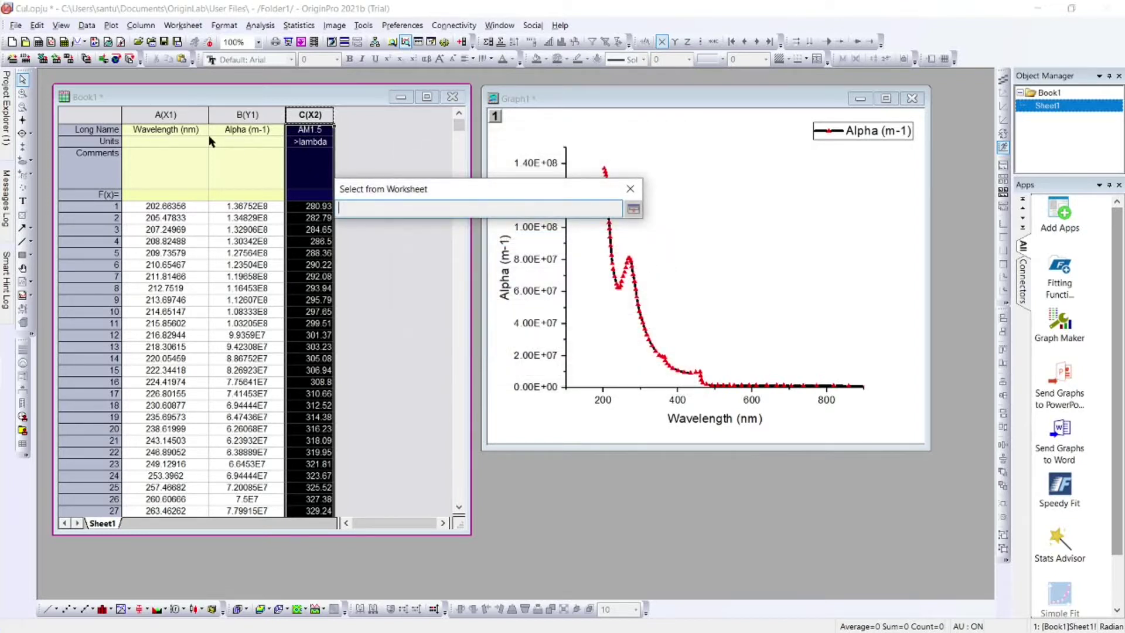
pyautogui.moveTo(157, 114); pyautogui.dragTo(228, 115)
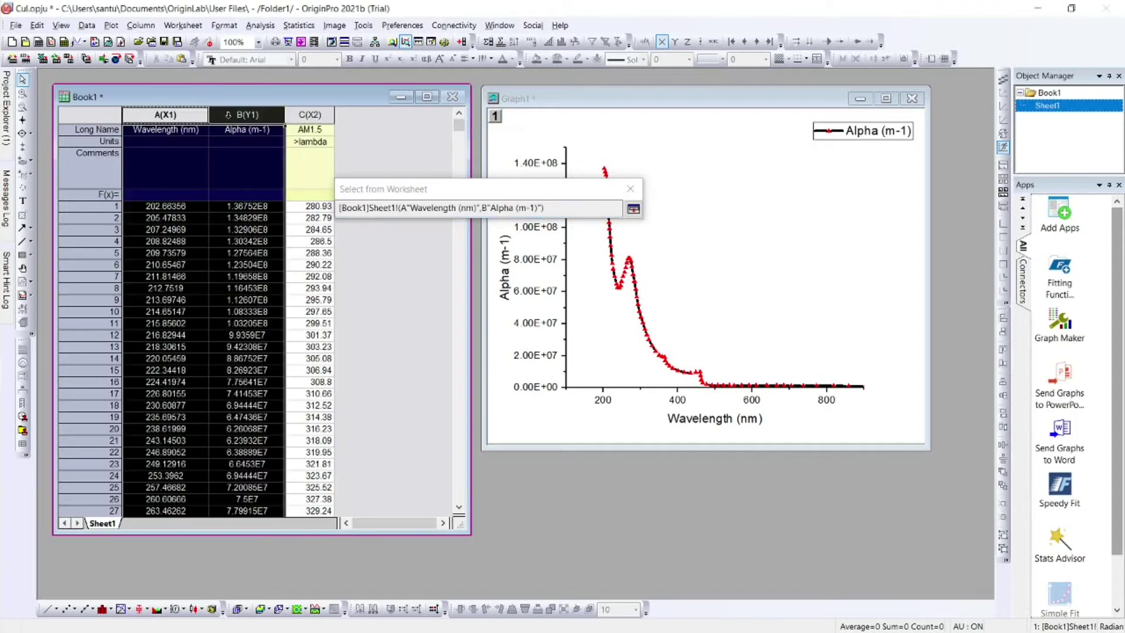
pyautogui.click(633, 209)
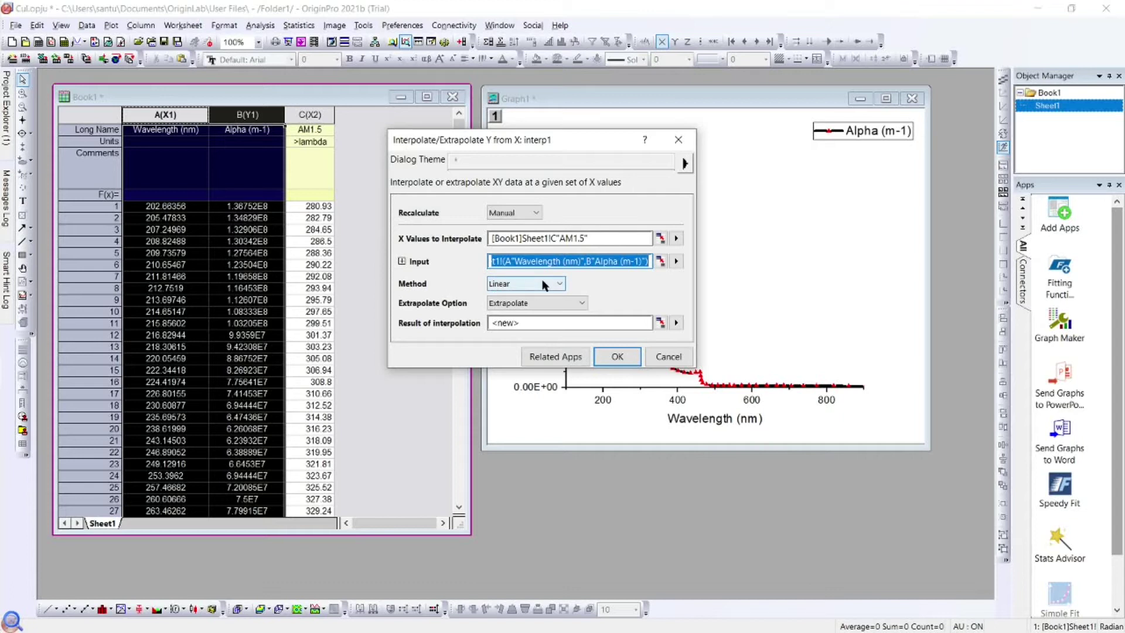
pyautogui.click(561, 286)
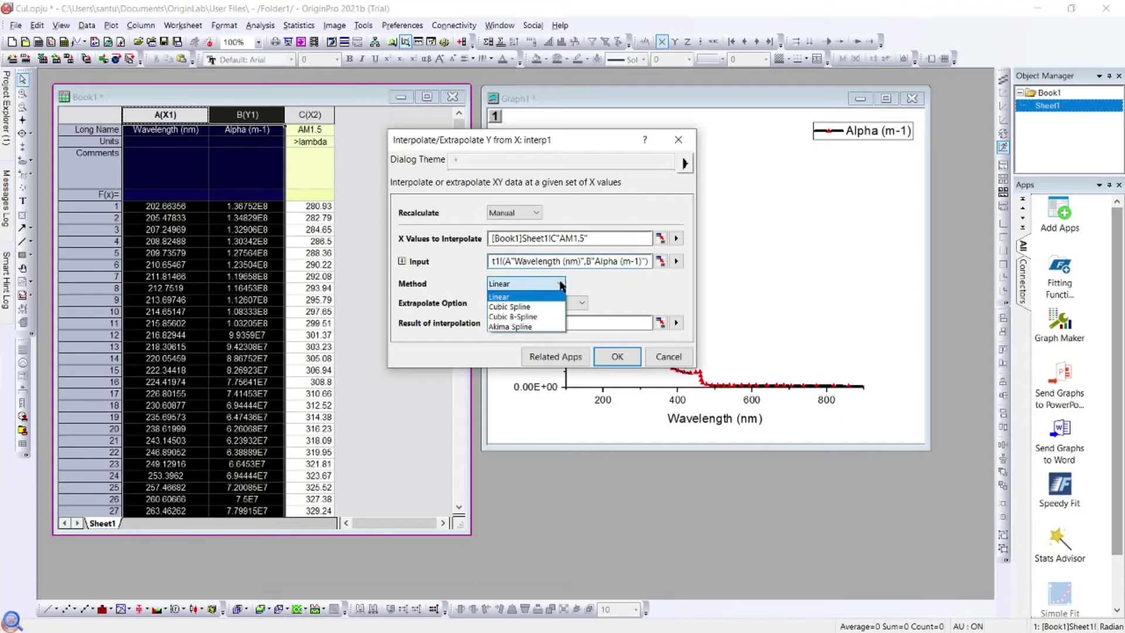
pyautogui.click(531, 297)
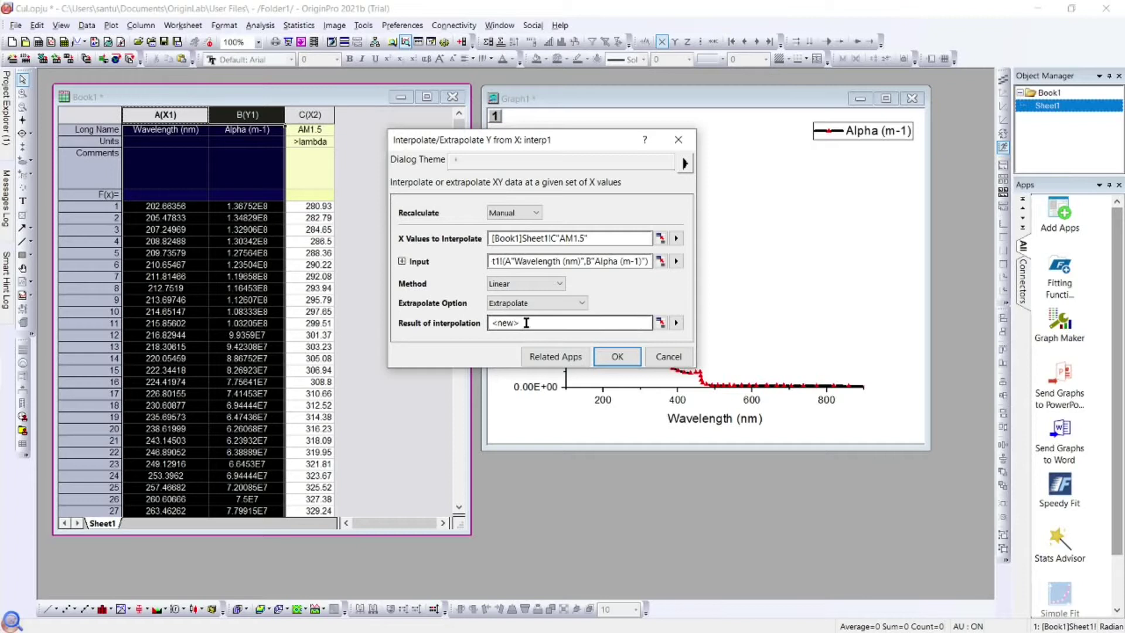
pyautogui.click(526, 323)
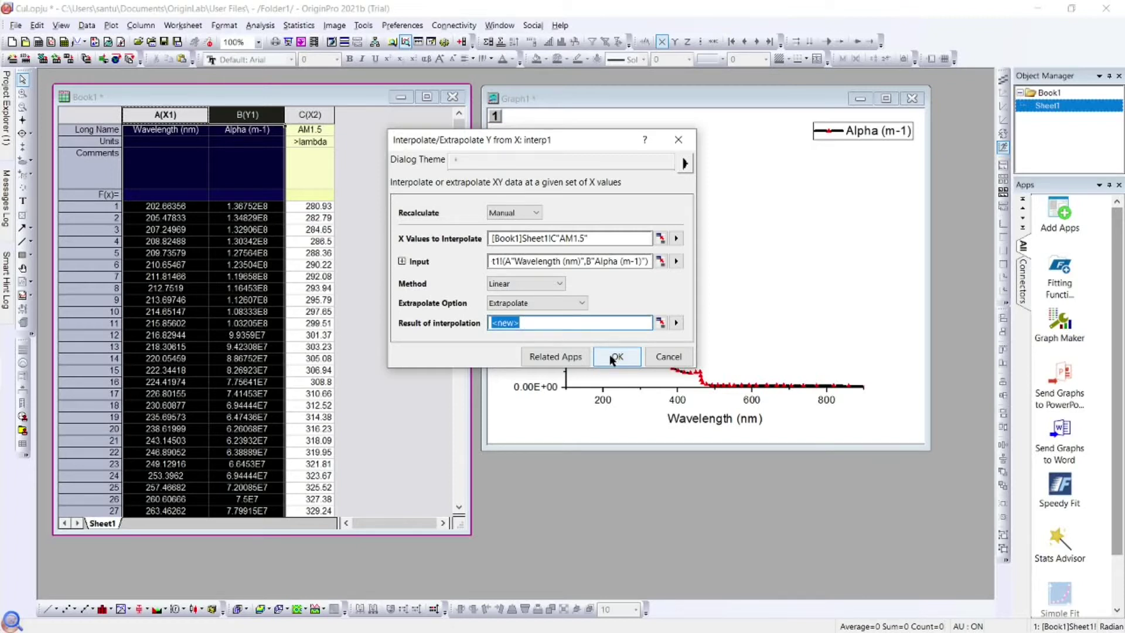
# Create interpolated column D and plot it against AM1.5 as Line+Symbol Graph3.
pyautogui.click(611, 359)
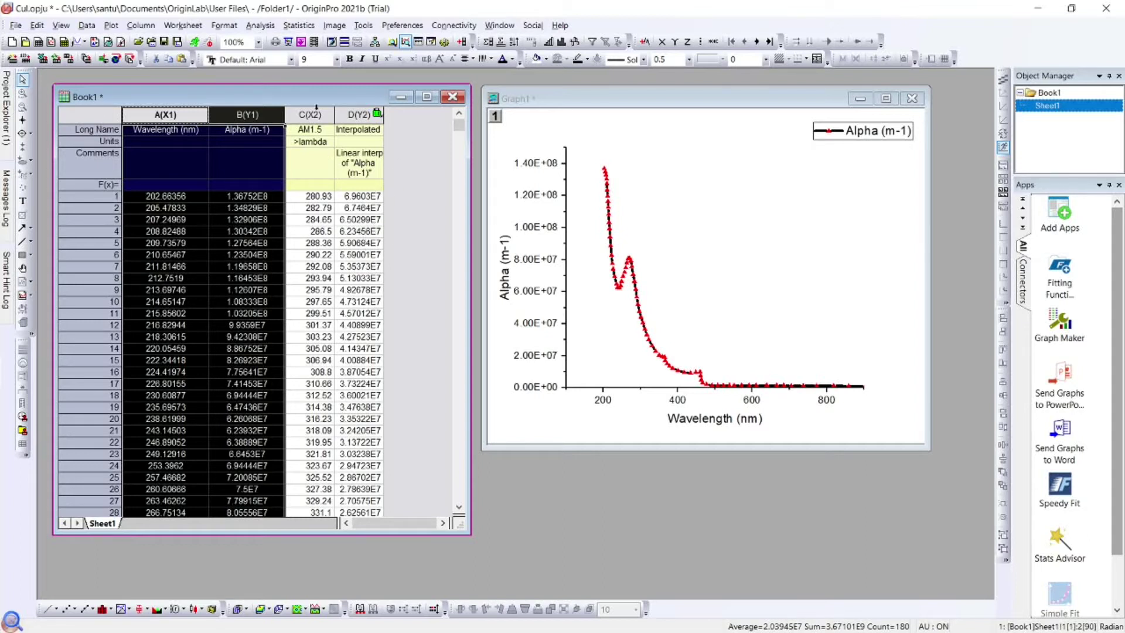
pyautogui.moveTo(316, 114); pyautogui.dragTo(368, 115)
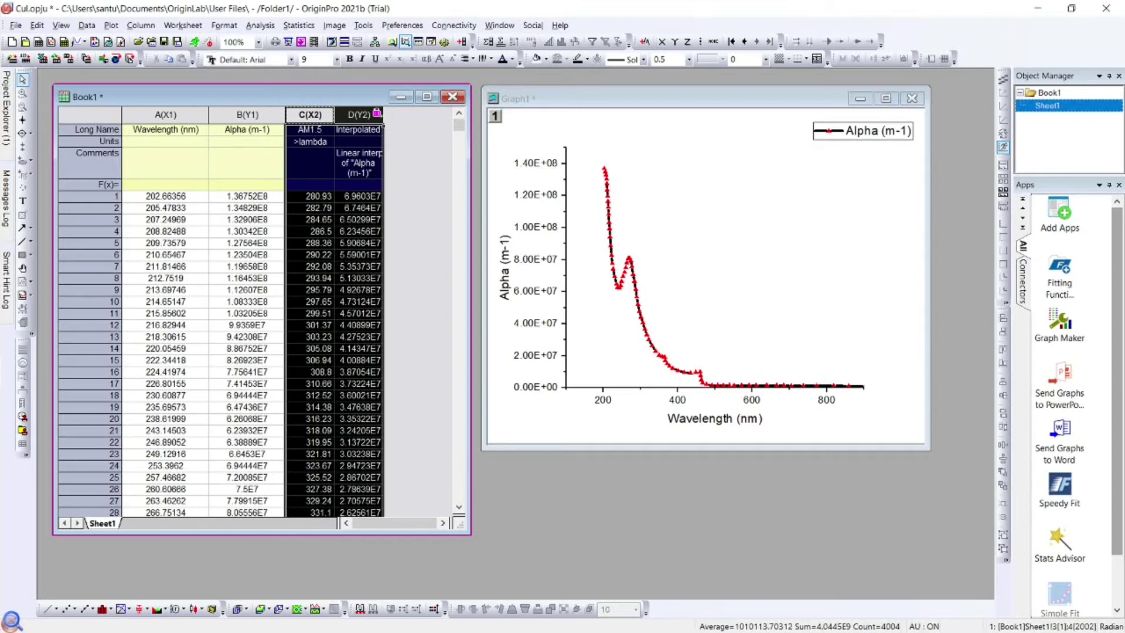
pyautogui.click(88, 610)
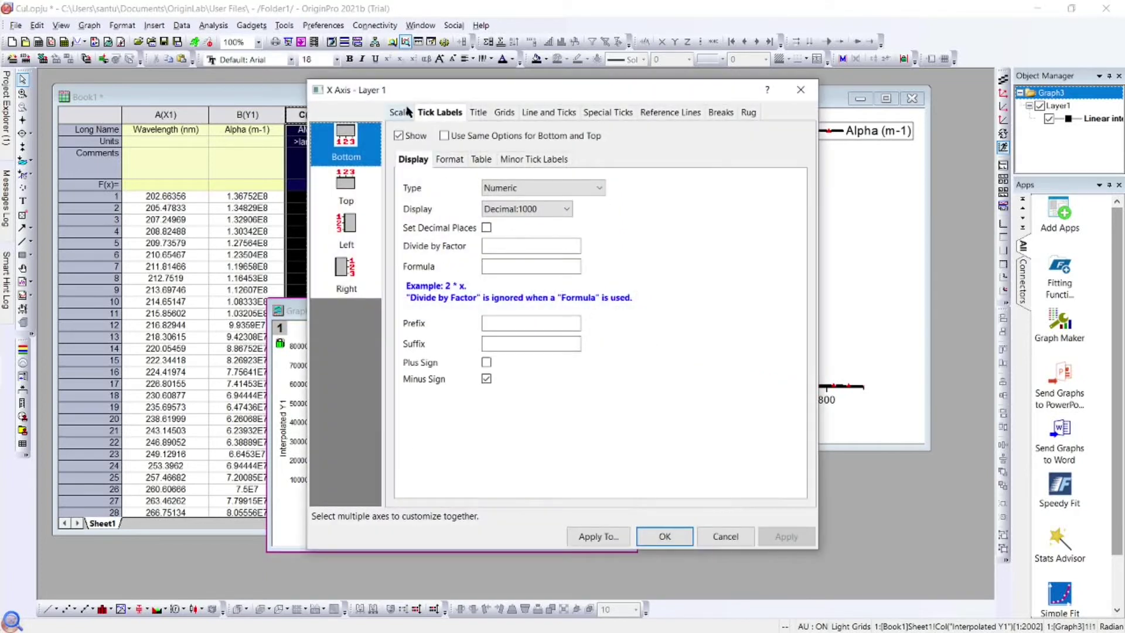
# Set Graph3's X axis scale from 200 to 900 and move the graph window right.
pyautogui.click(401, 112)
pyautogui.moveTo(551, 140); pyautogui.dragTo(446, 134)
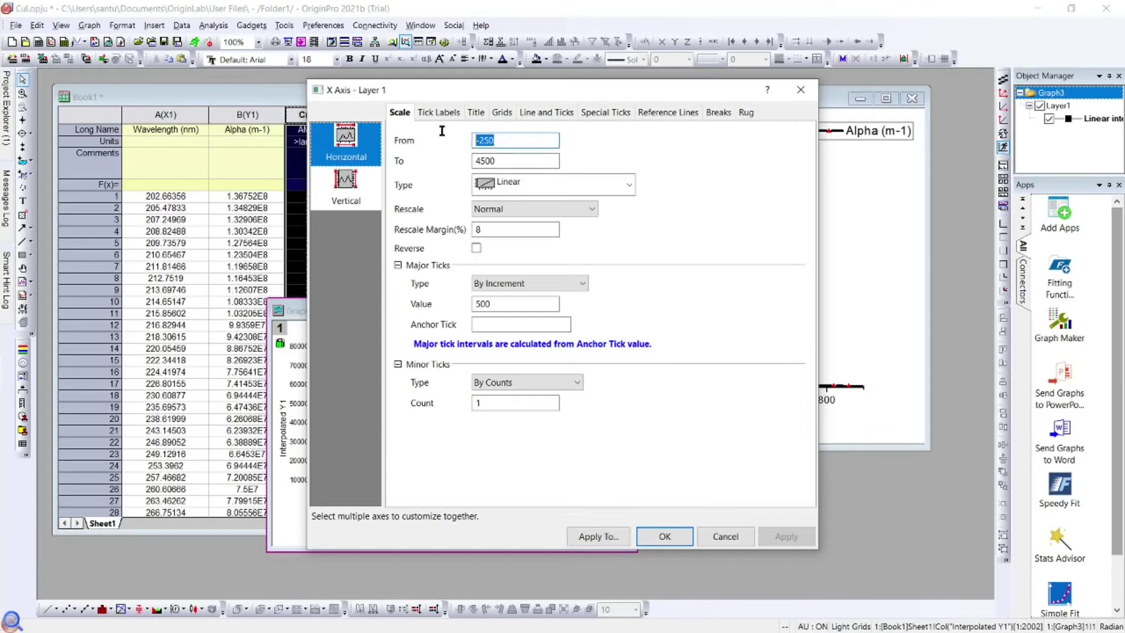
pyautogui.write('20')
pyautogui.press('Tab')
pyautogui.press('Tab')
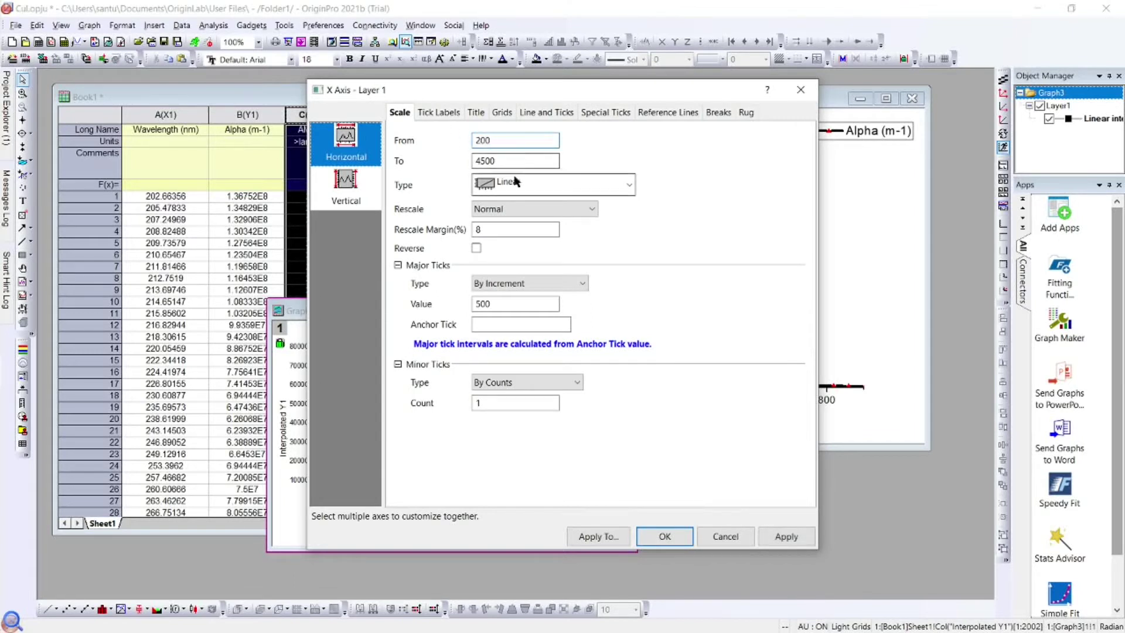
pyautogui.doubleClick(514, 159)
pyautogui.write('90')
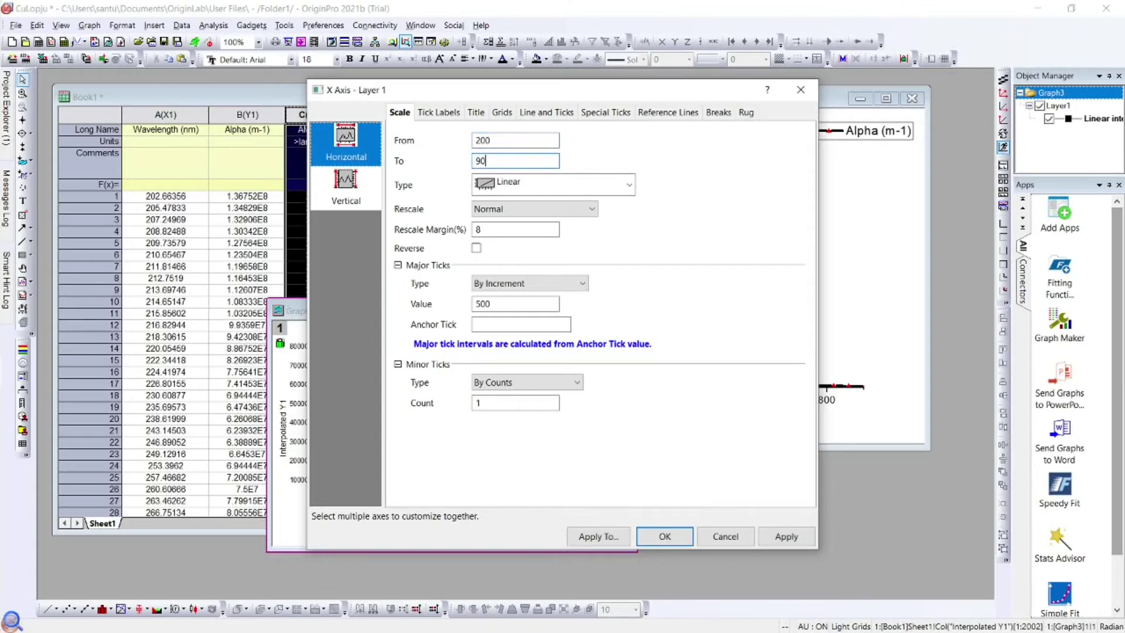
pyautogui.write('0')
pyautogui.click(784, 535)
pyautogui.click(684, 536)
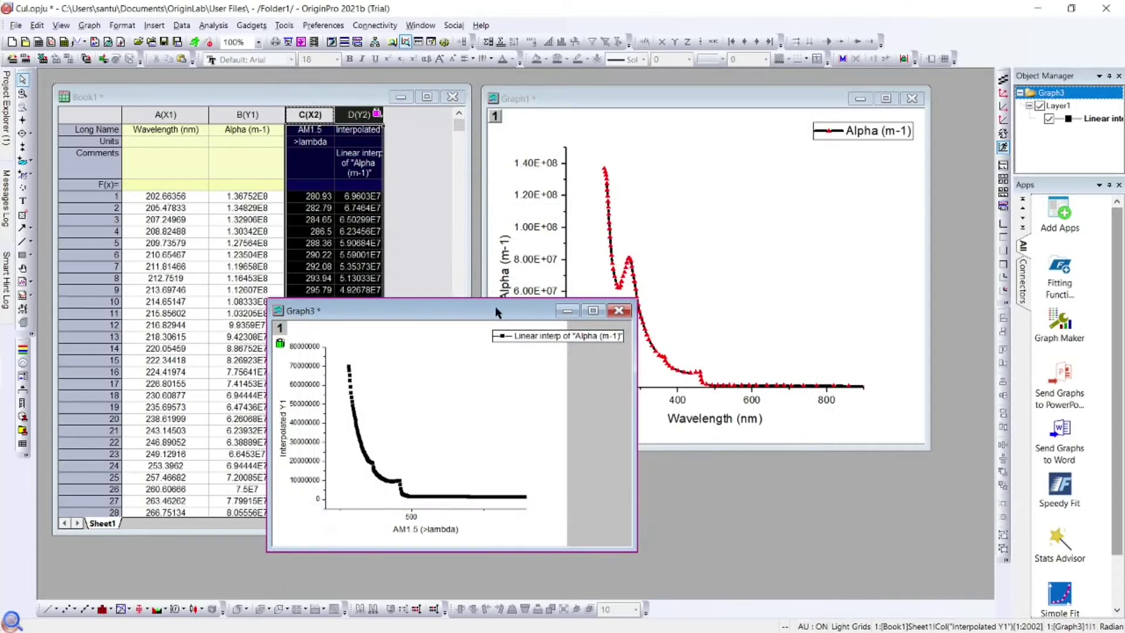
pyautogui.moveTo(494, 306); pyautogui.dragTo(639, 325)
pyautogui.click(410, 156)
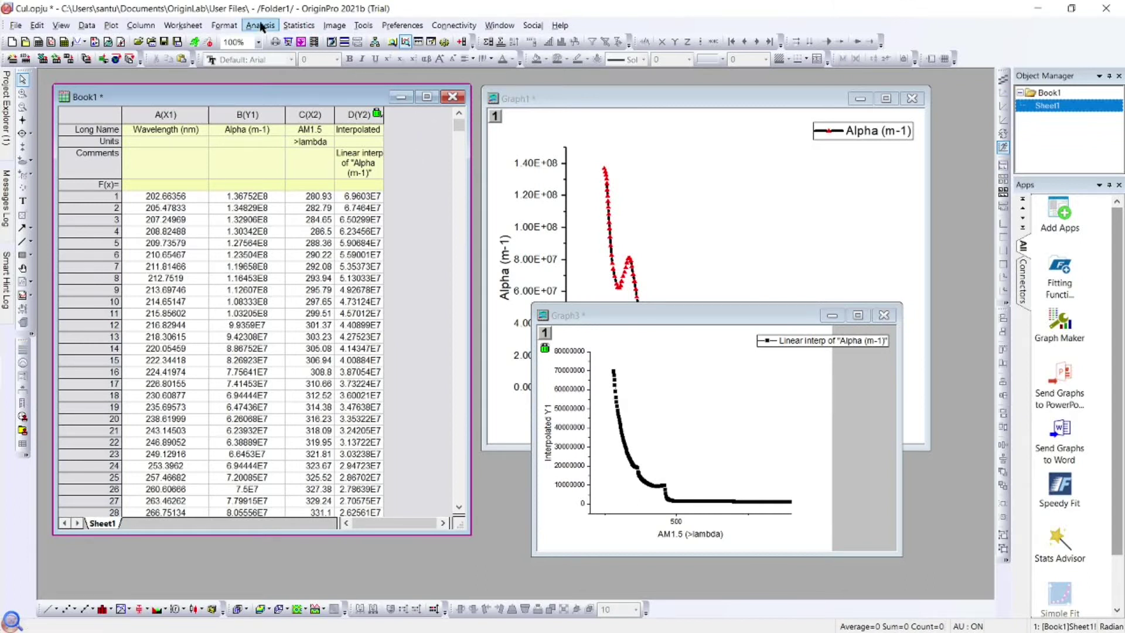
# Open Interpolate Y from X with X values from column C and input columns A–B.
pyautogui.click(260, 27)
pyautogui.moveTo(441, 40)
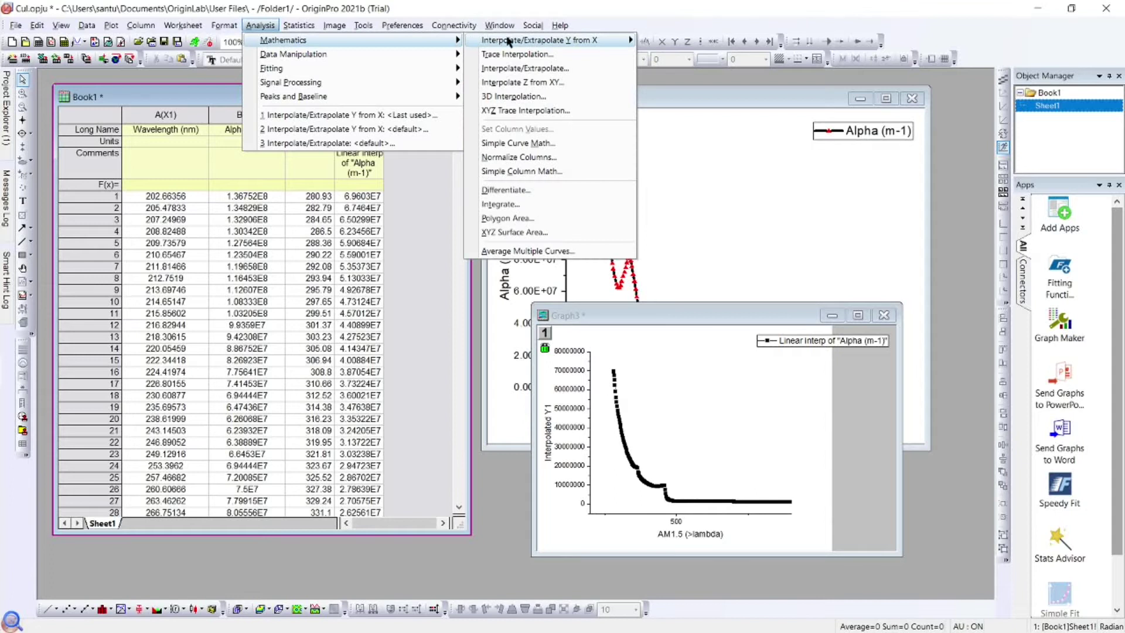
pyautogui.moveTo(508, 41)
pyautogui.click(680, 55)
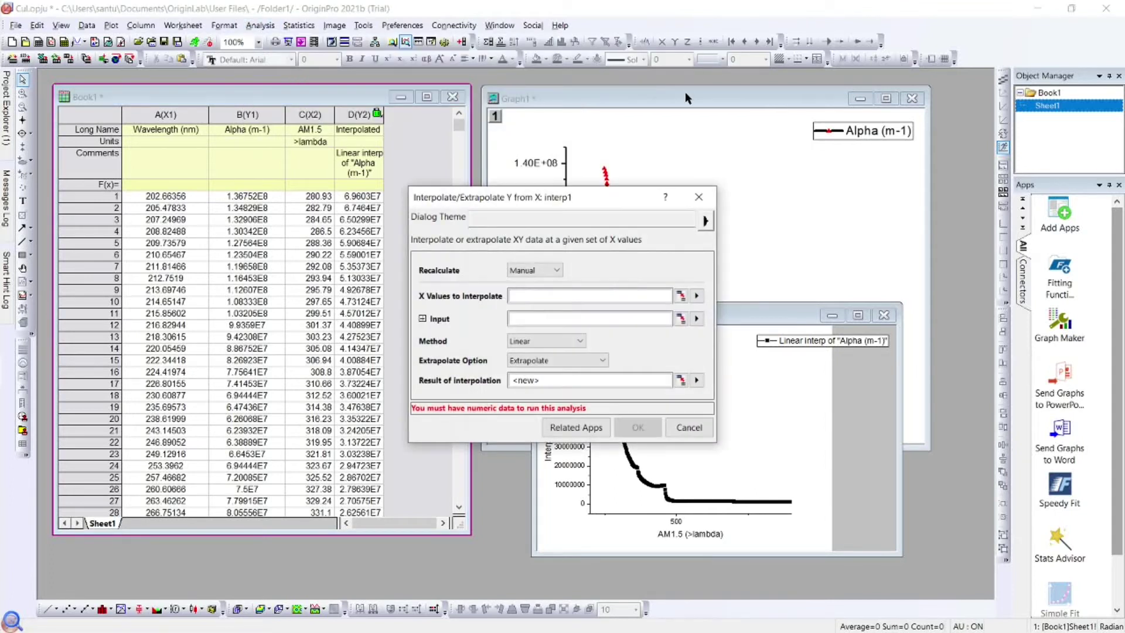
pyautogui.click(679, 296)
pyautogui.click(310, 115)
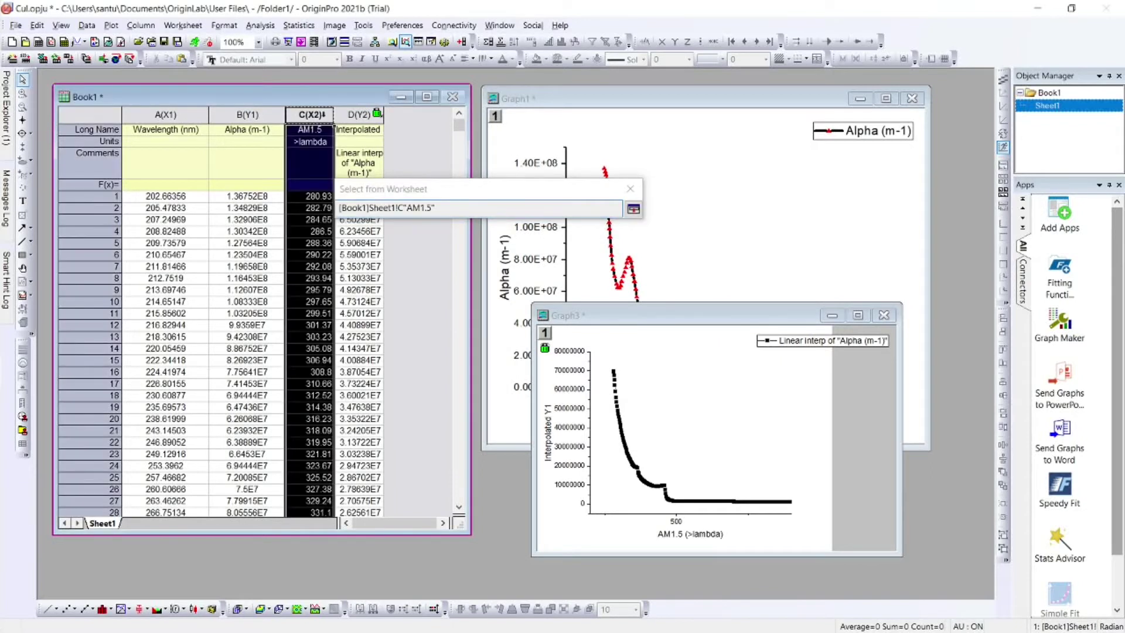
pyautogui.click(633, 210)
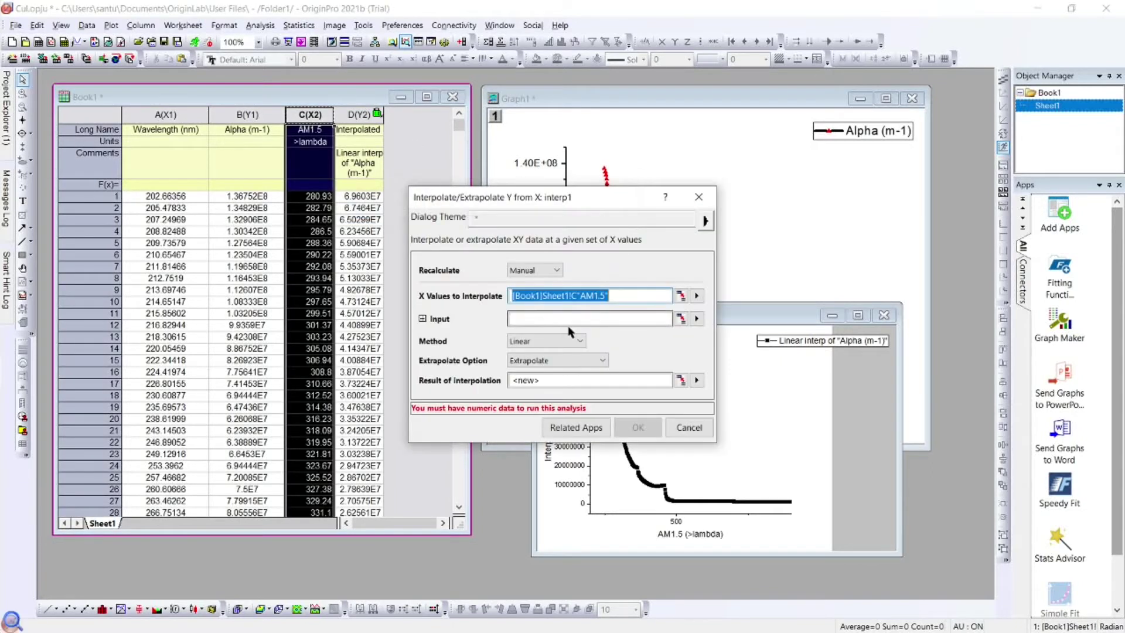
pyautogui.click(680, 319)
pyautogui.moveTo(182, 116); pyautogui.dragTo(228, 114)
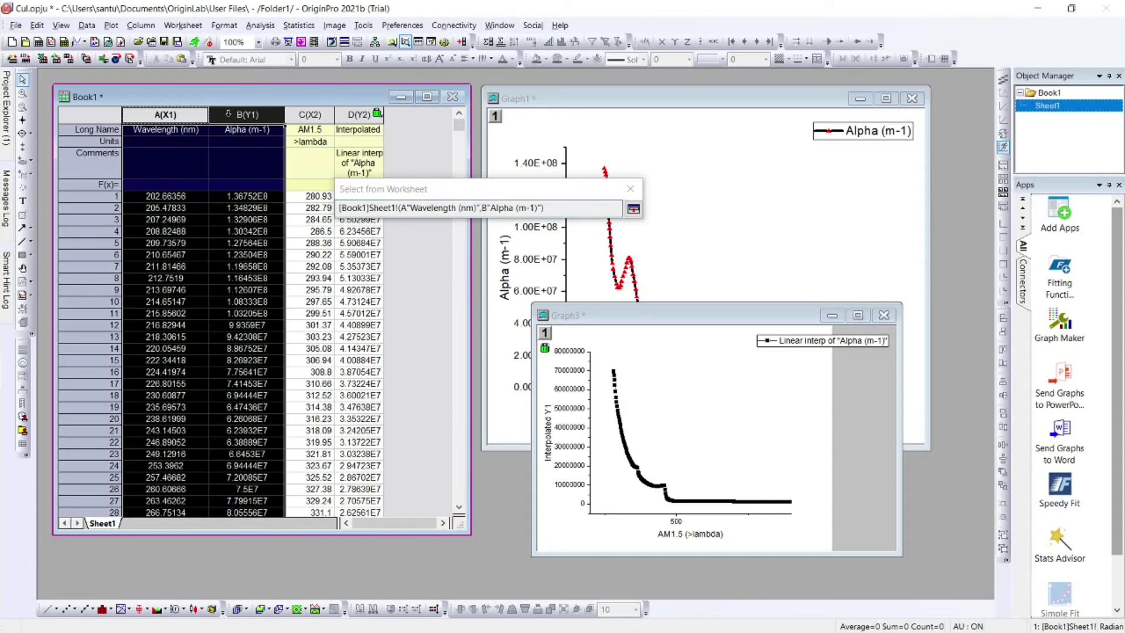
pyautogui.click(633, 209)
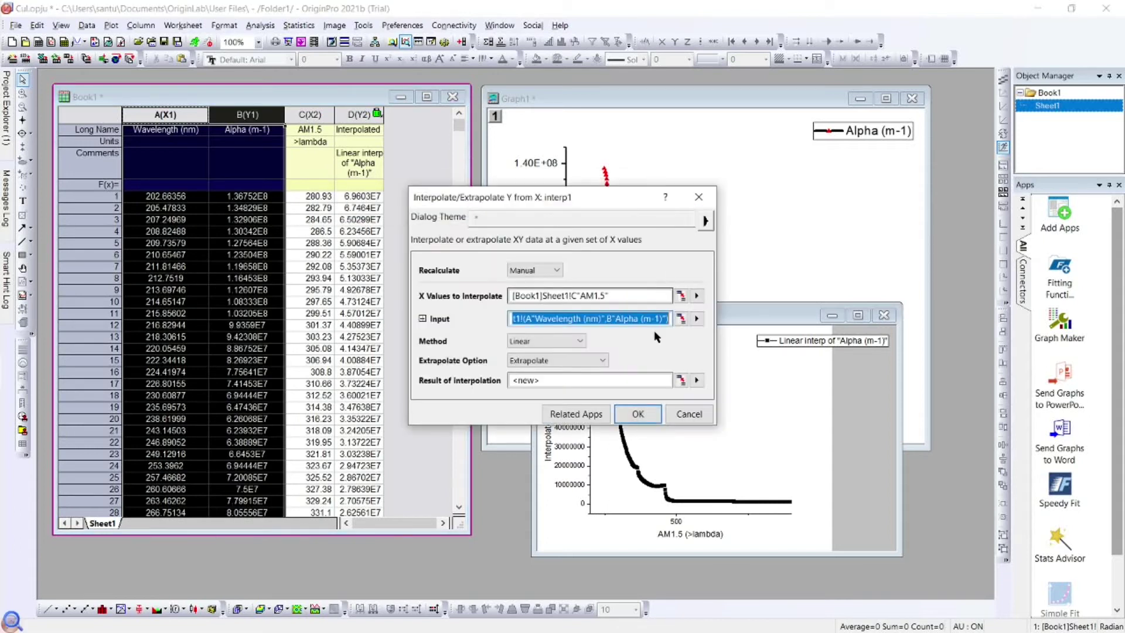
# Choose Cubic Spline with Extrapolate and Natural boundary, then run it into column E.
pyautogui.click(561, 343)
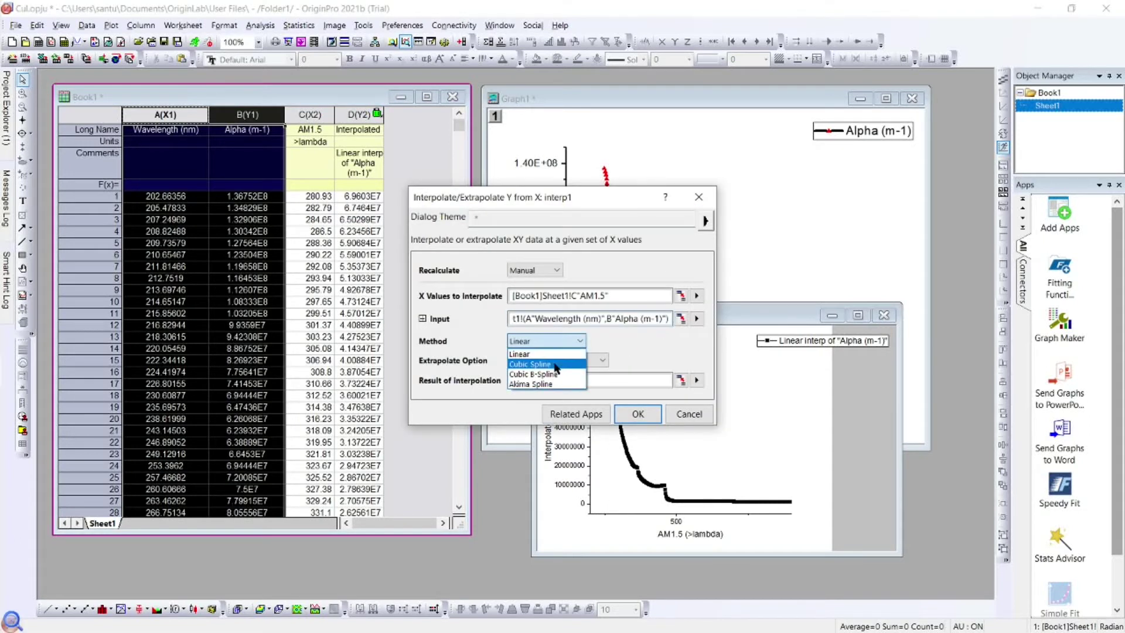
pyautogui.click(555, 365)
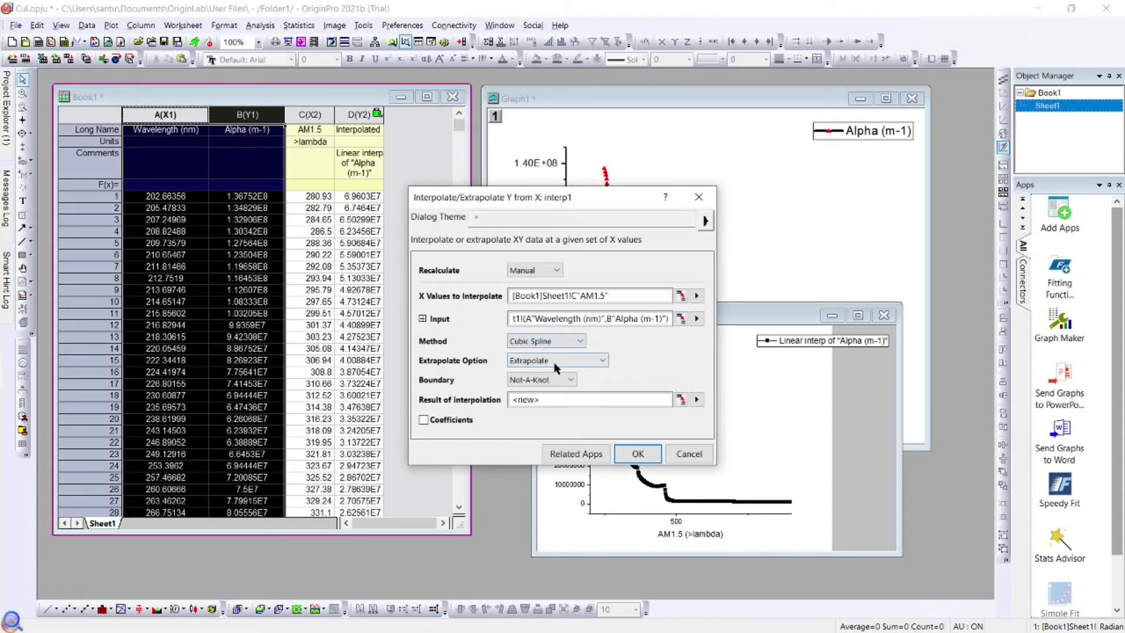
pyautogui.click(600, 362)
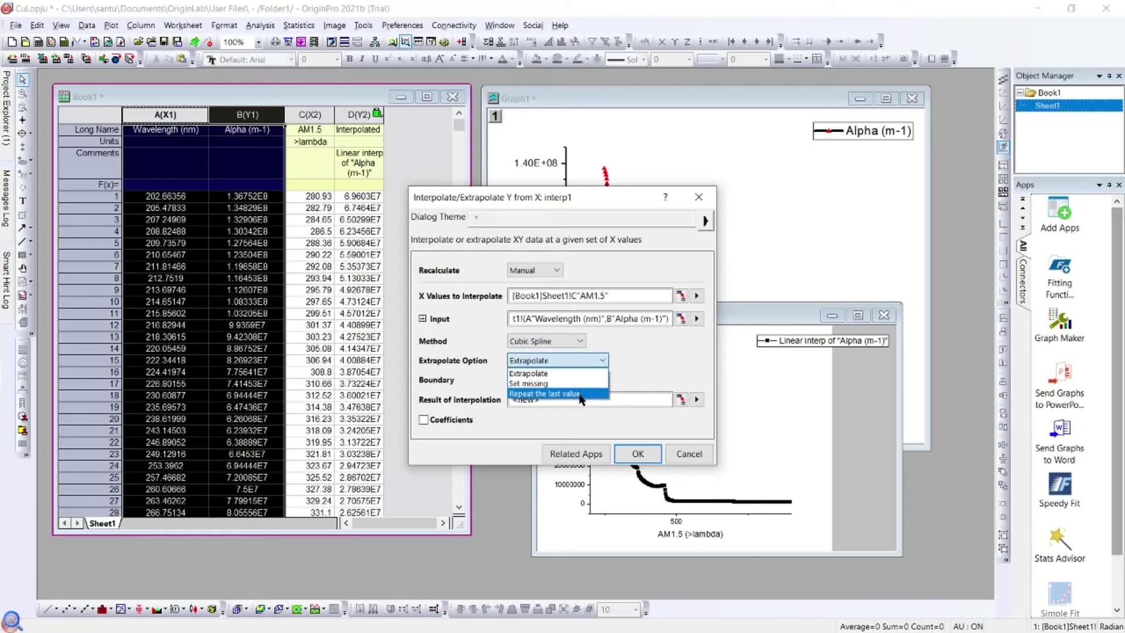
pyautogui.click(552, 376)
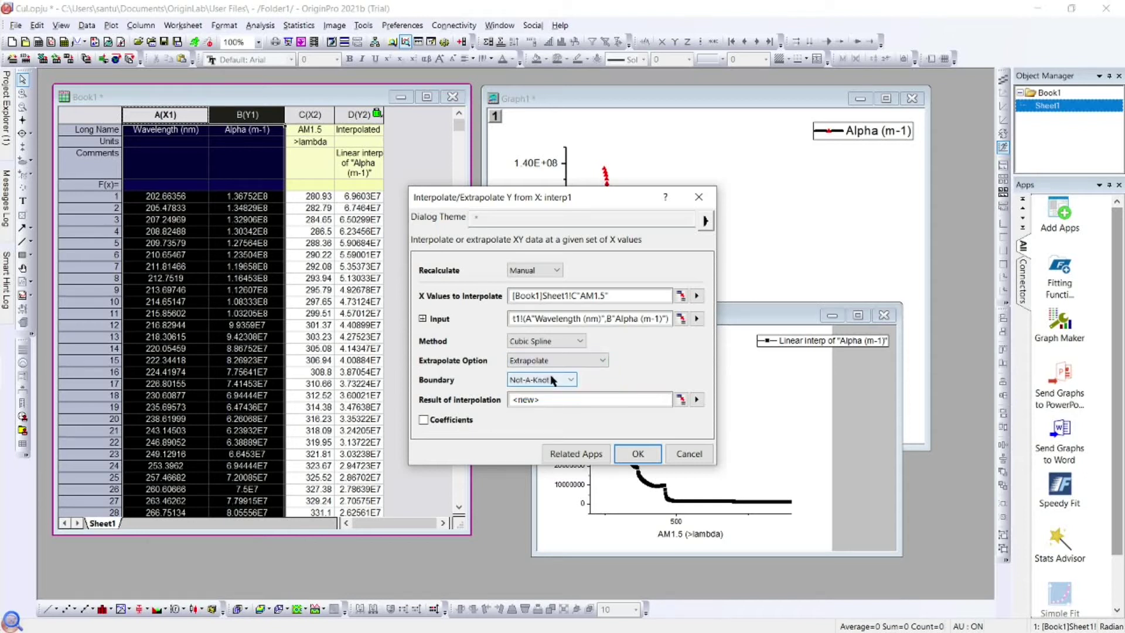
pyautogui.click(550, 379)
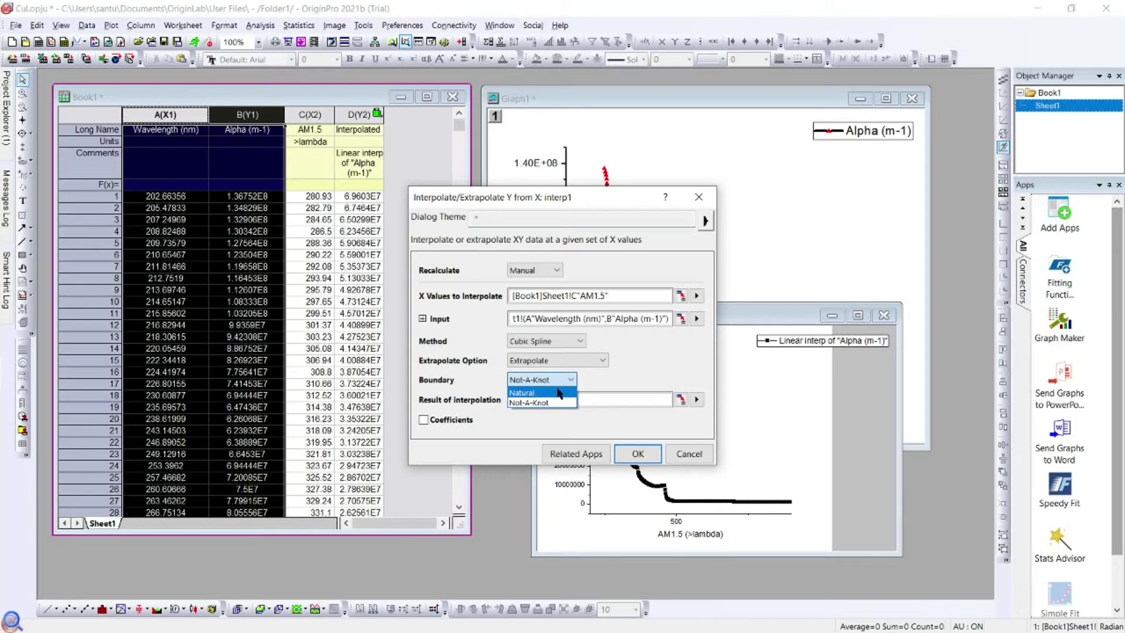
pyautogui.click(558, 393)
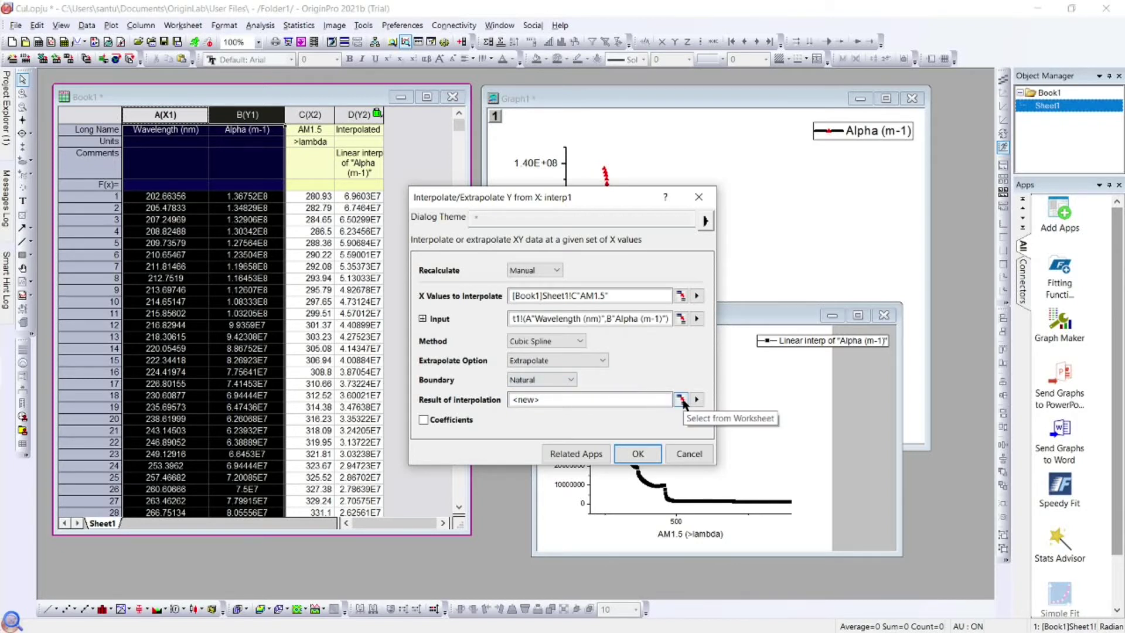
pyautogui.click(637, 454)
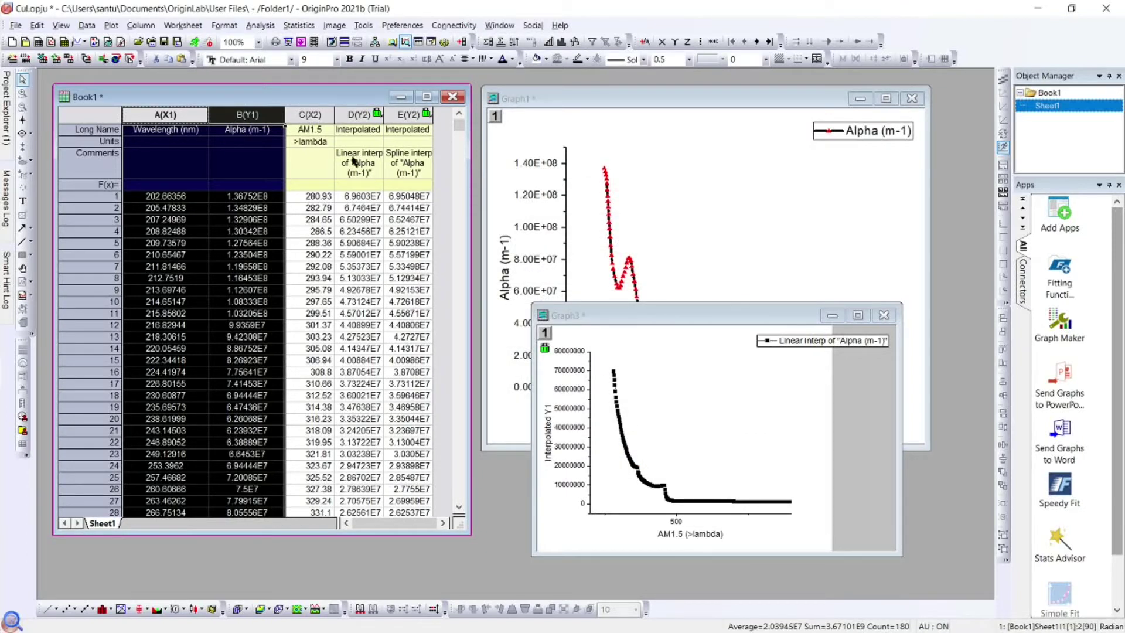
# Plot the spline column against AM1.5 as new Graph4 and move it up right.
pyautogui.click(320, 115)
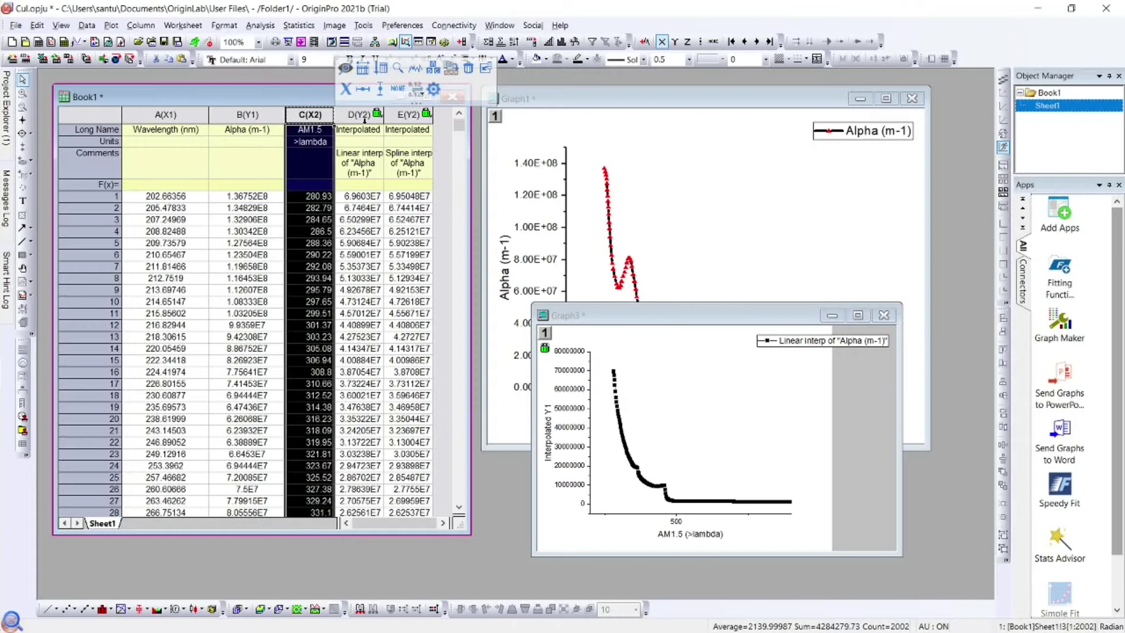
pyautogui.keyDown('ctrl'); pyautogui.click(396, 114); pyautogui.keyUp('ctrl')
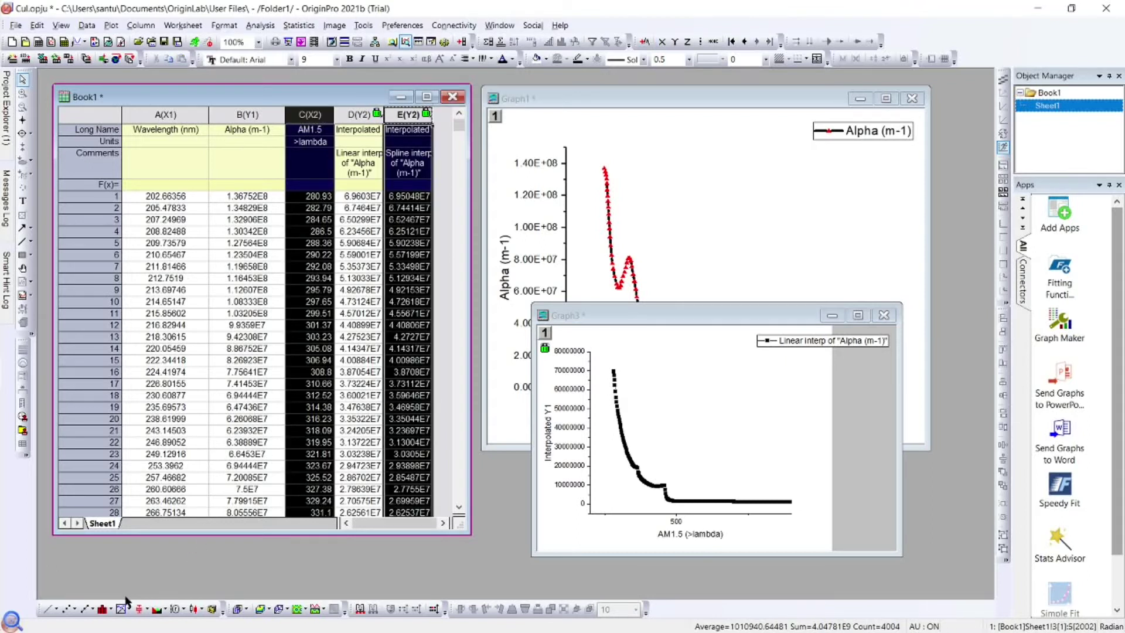
pyautogui.click(87, 609)
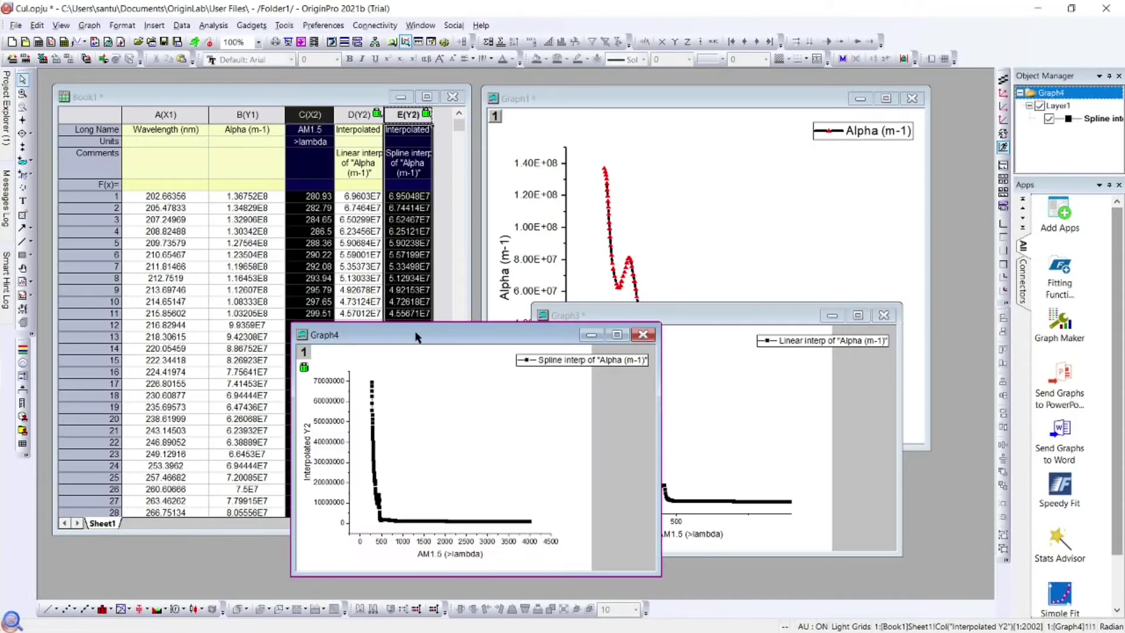
pyautogui.moveTo(417, 337); pyautogui.dragTo(756, 180)
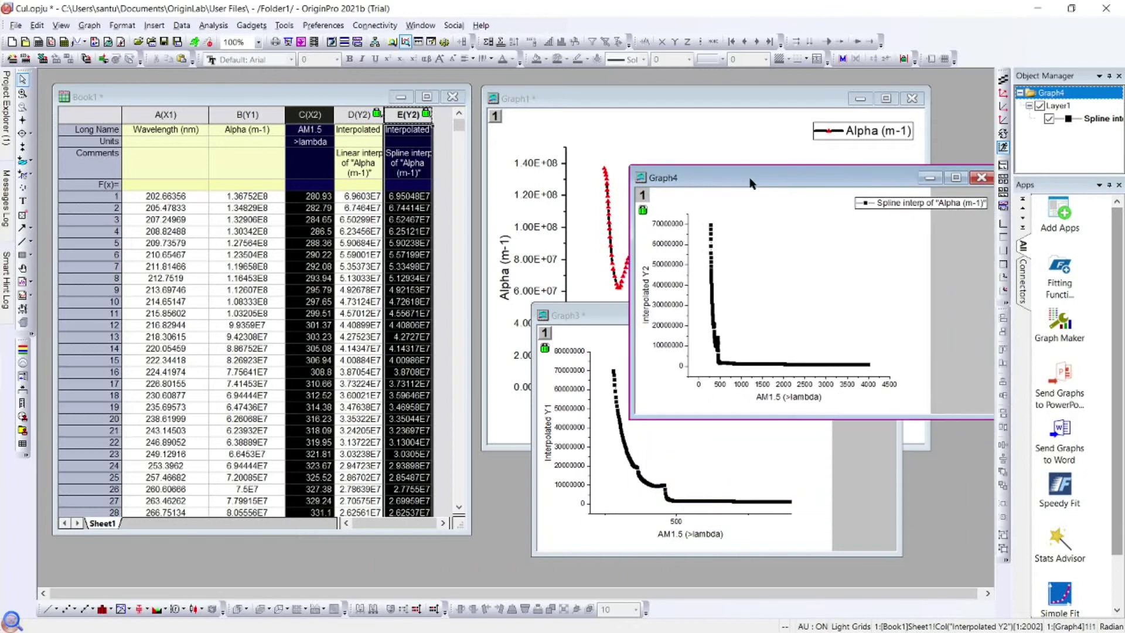
# Set Graph4's X axis scale to run from 200 to 900.
pyautogui.doubleClick(741, 388)
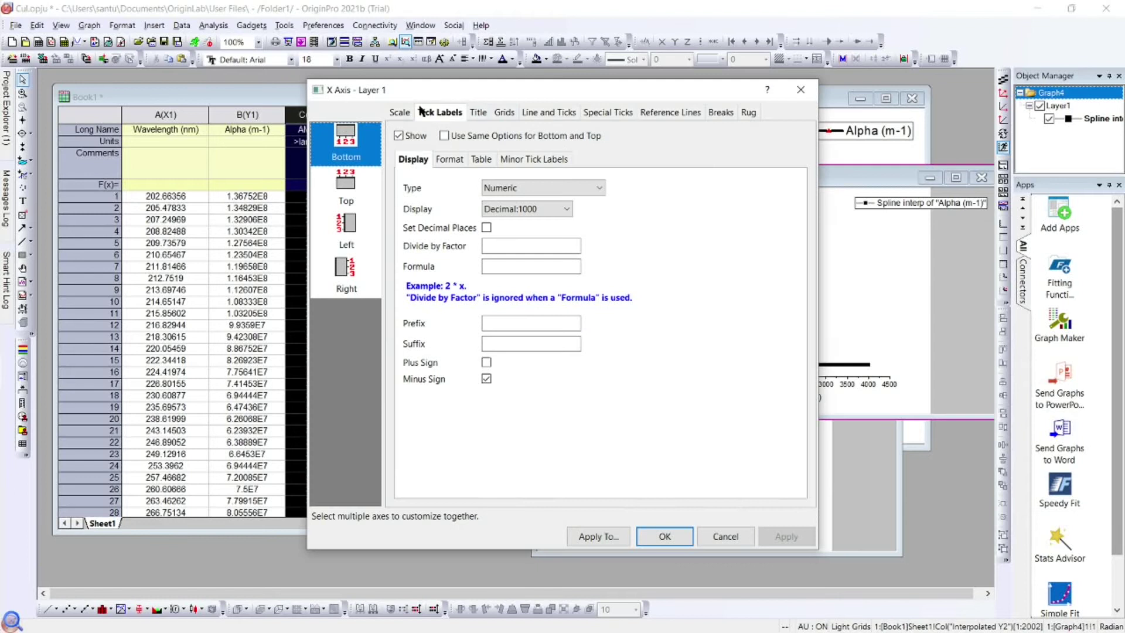
pyautogui.click(400, 112)
pyautogui.doubleClick(502, 140)
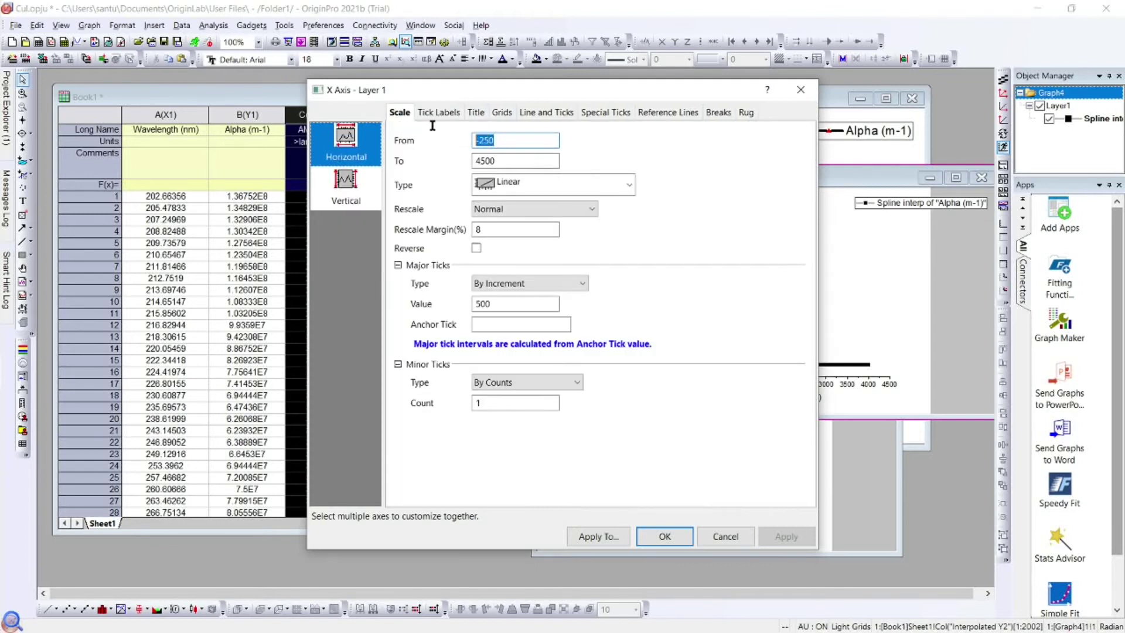
pyautogui.write('200')
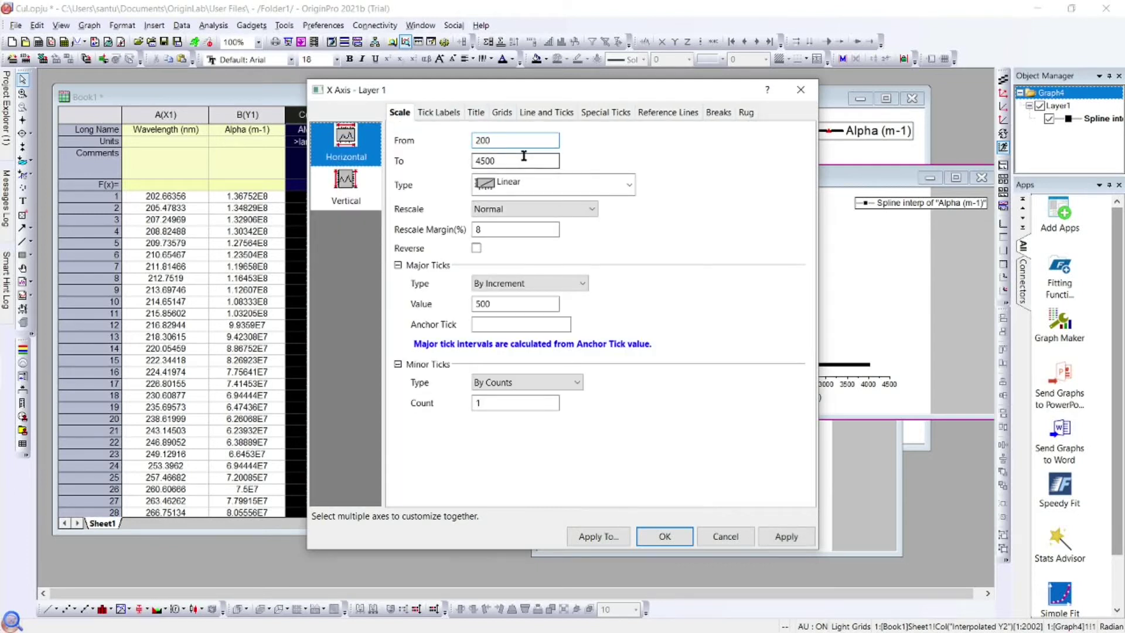
pyautogui.moveTo(523, 155); pyautogui.dragTo(452, 158)
pyautogui.write('6')
pyautogui.write('00')
pyautogui.click(785, 536)
pyautogui.click(665, 537)
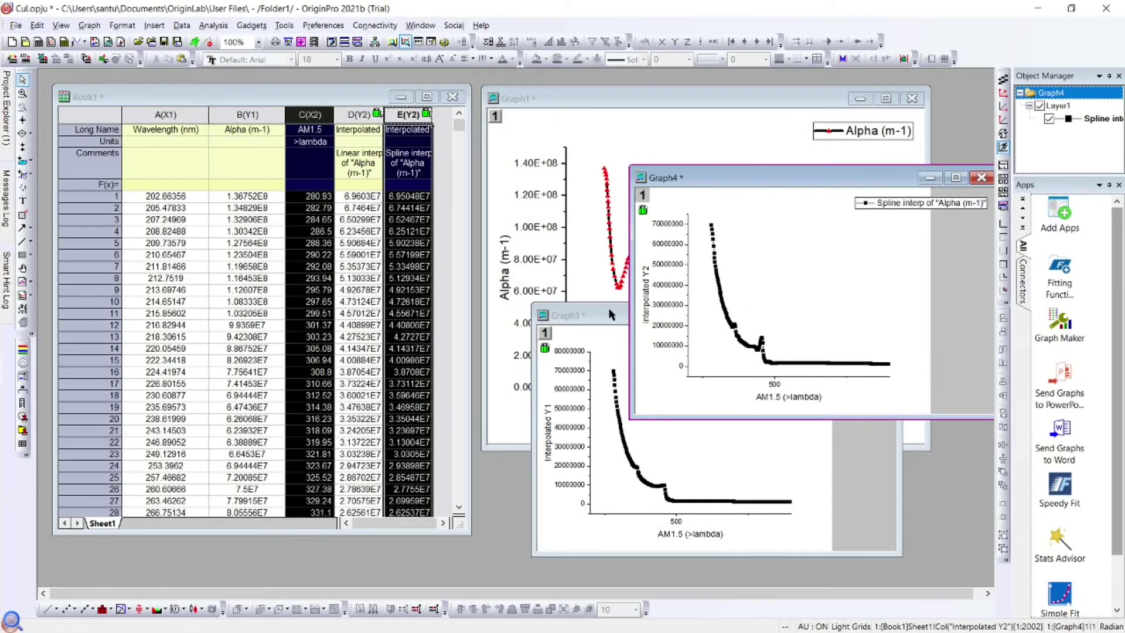
# Move the spline graph window down and right and browse the Analysis menu.
pyautogui.moveTo(825, 179); pyautogui.dragTo(901, 251)
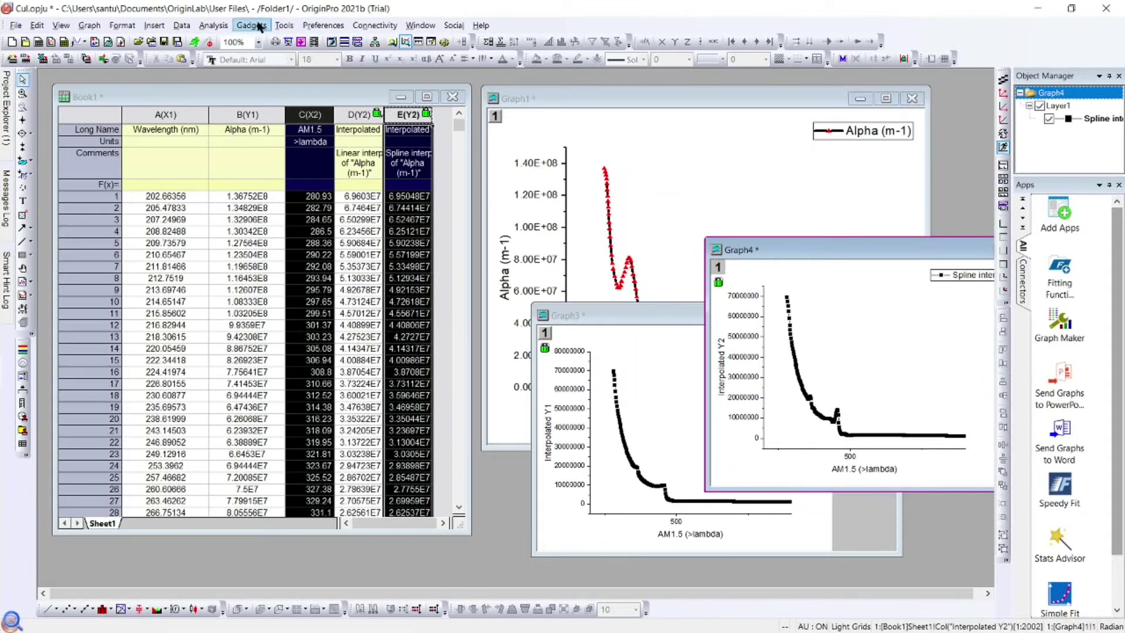
pyautogui.click(214, 25)
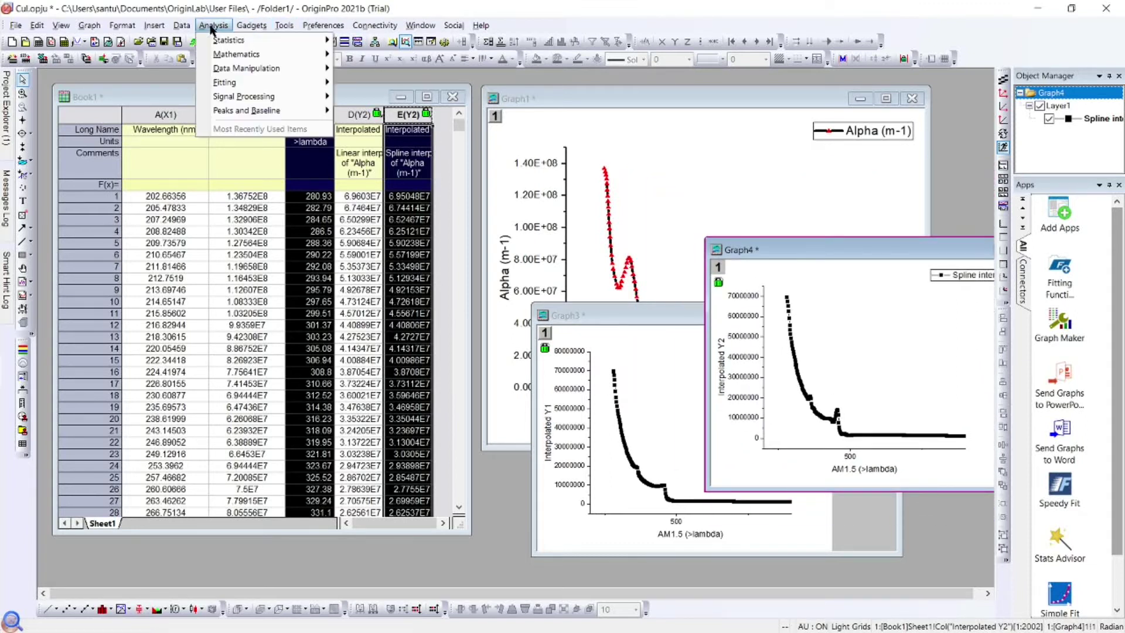
pyautogui.click(212, 36)
pyautogui.click(213, 26)
pyautogui.moveTo(292, 45)
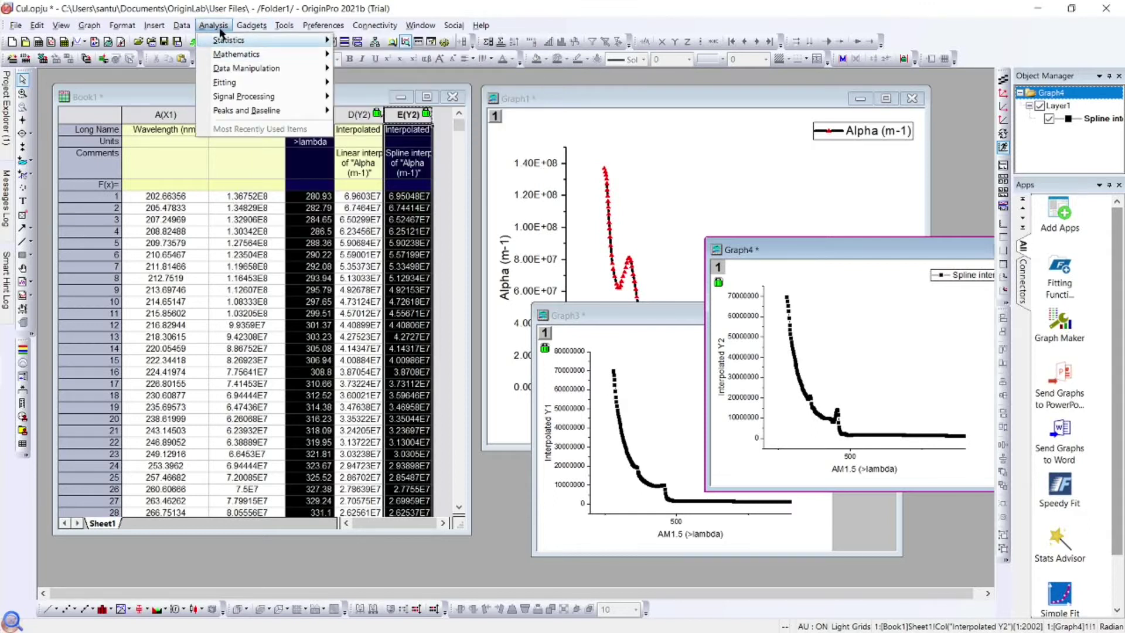
# Return to Book1 and select the AM1.5 column C.
pyautogui.click(346, 95)
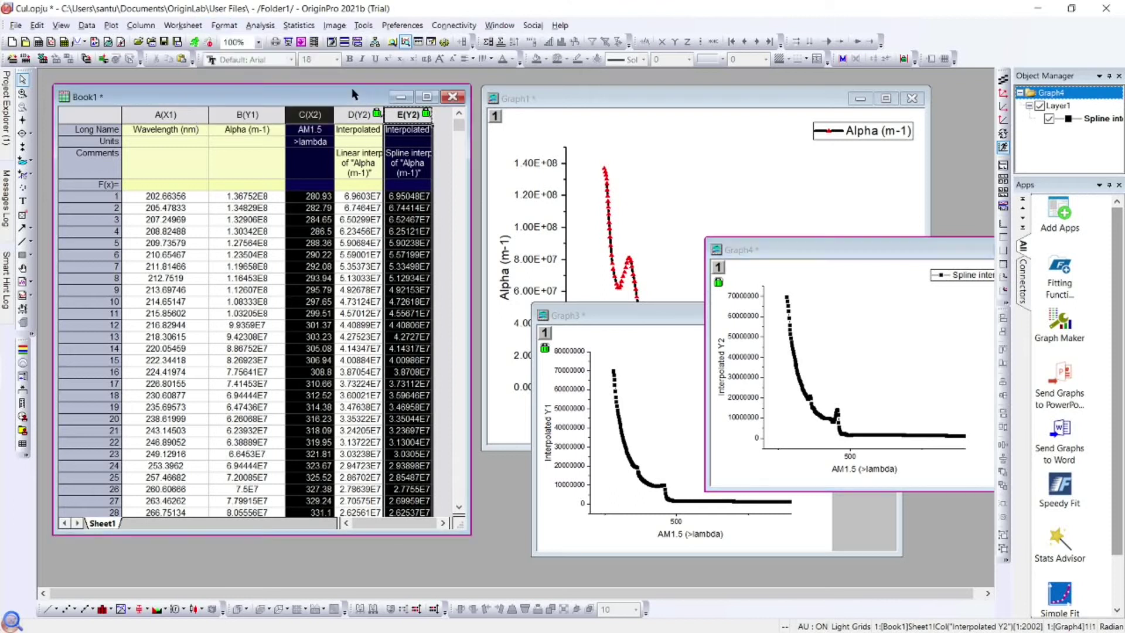
pyautogui.click(315, 131)
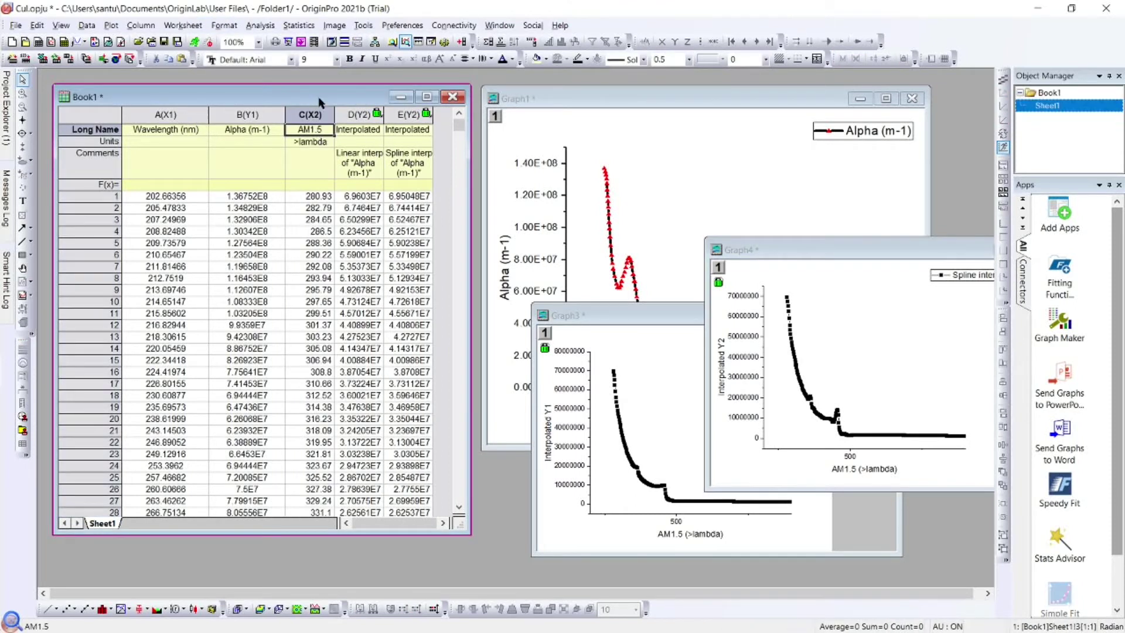
pyautogui.click(700, 220)
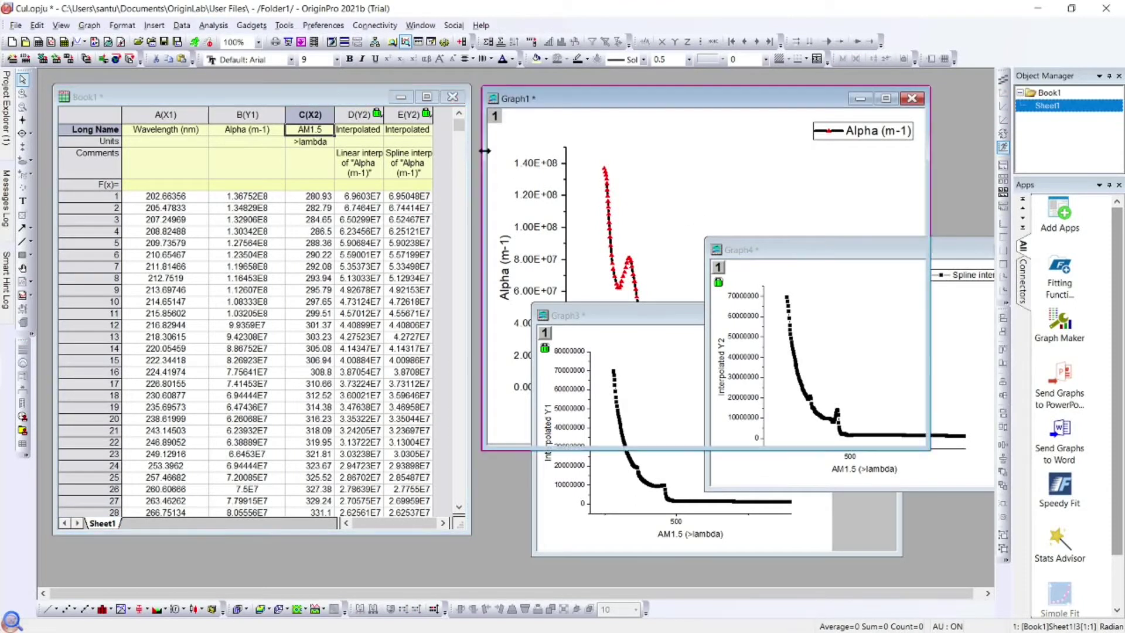
pyautogui.click(213, 25)
pyautogui.moveTo(235, 55)
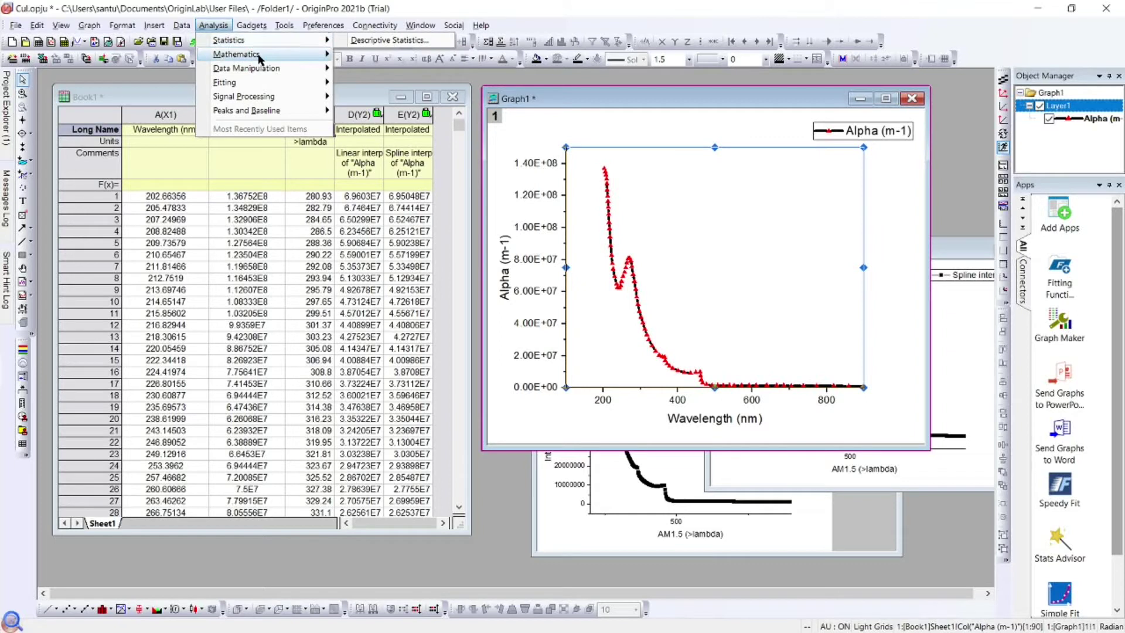
pyautogui.click(309, 115)
pyautogui.click(309, 114)
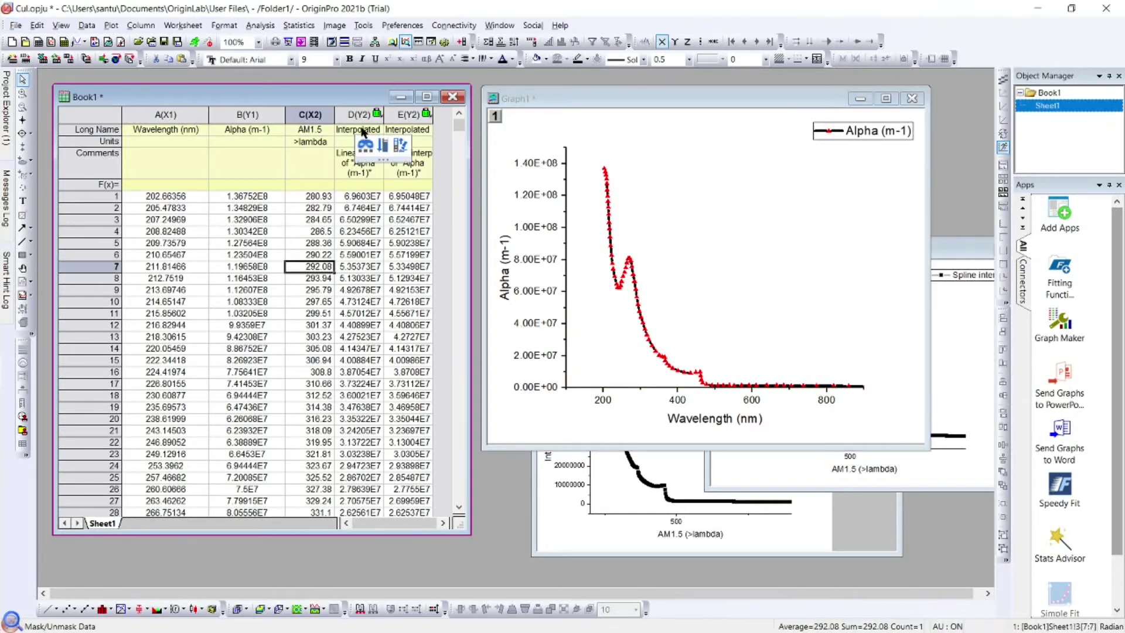
# Reopen Interpolate Y from X using column C as X values and columns A–B as input.
pyautogui.click(260, 25)
pyautogui.moveTo(329, 41)
pyautogui.moveTo(586, 39)
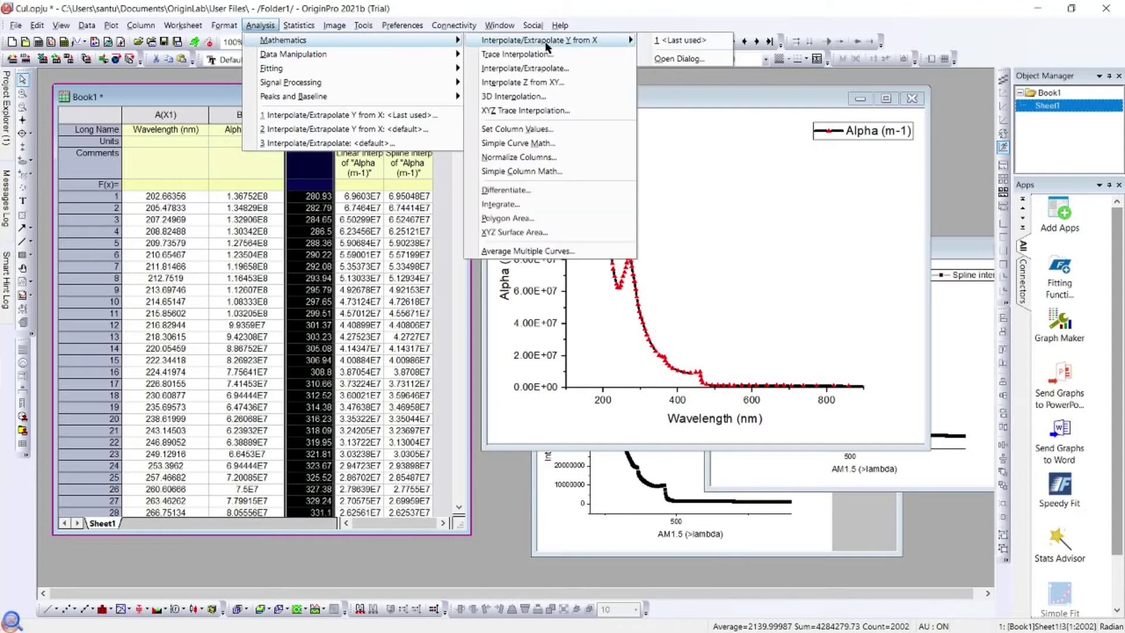
pyautogui.click(674, 54)
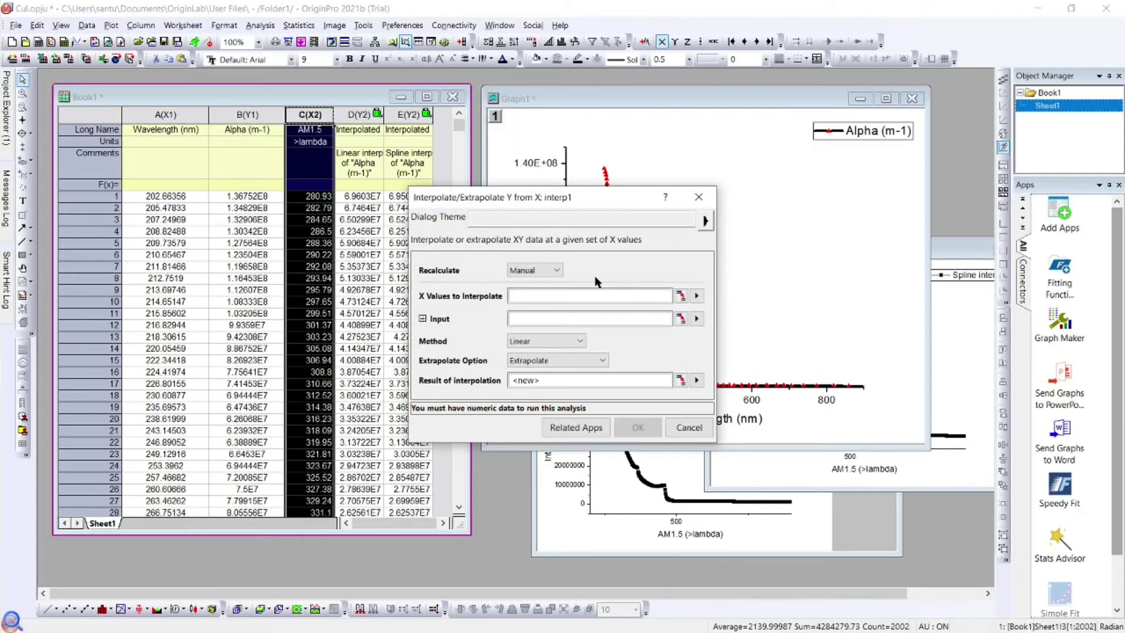
pyautogui.click(681, 297)
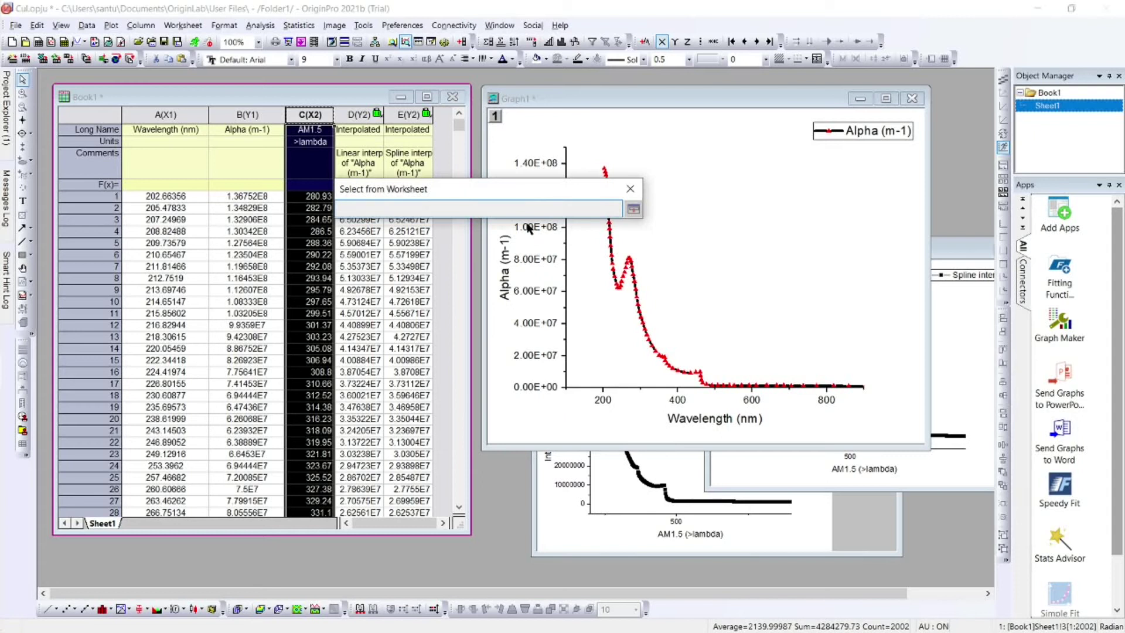
pyautogui.click(313, 114)
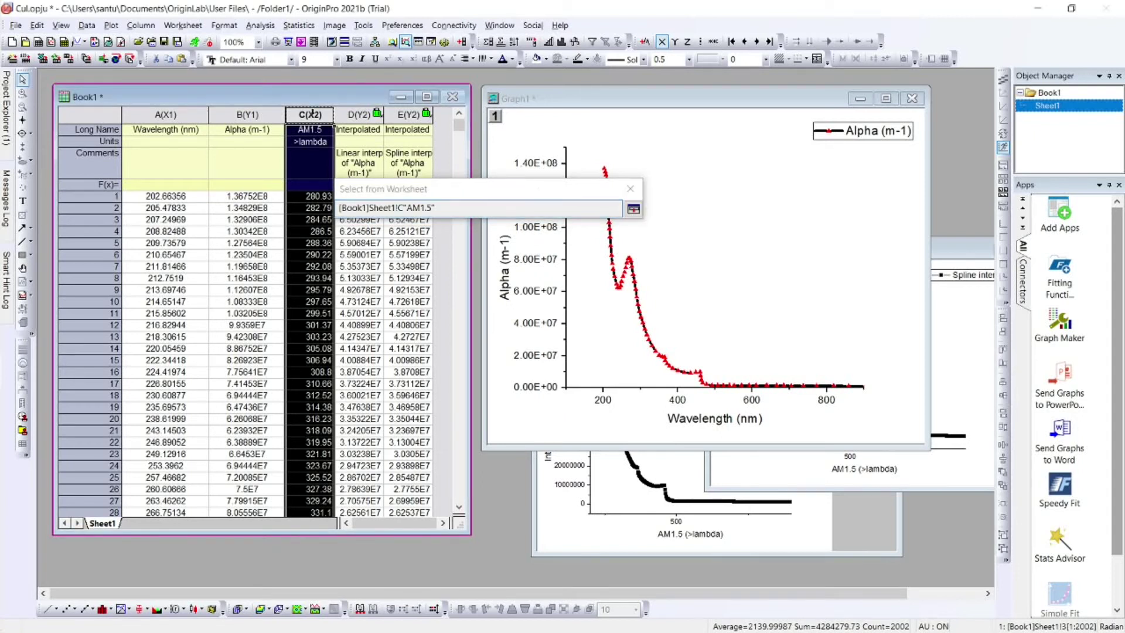
pyautogui.click(634, 209)
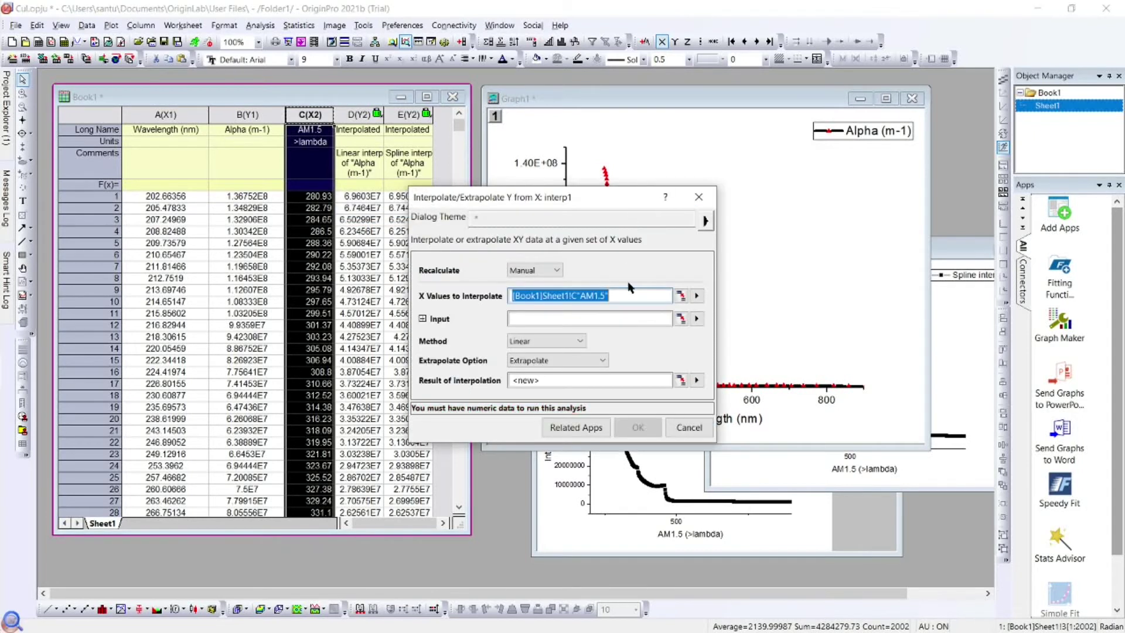
pyautogui.click(675, 320)
pyautogui.moveTo(164, 114); pyautogui.dragTo(232, 114)
pyautogui.click(633, 209)
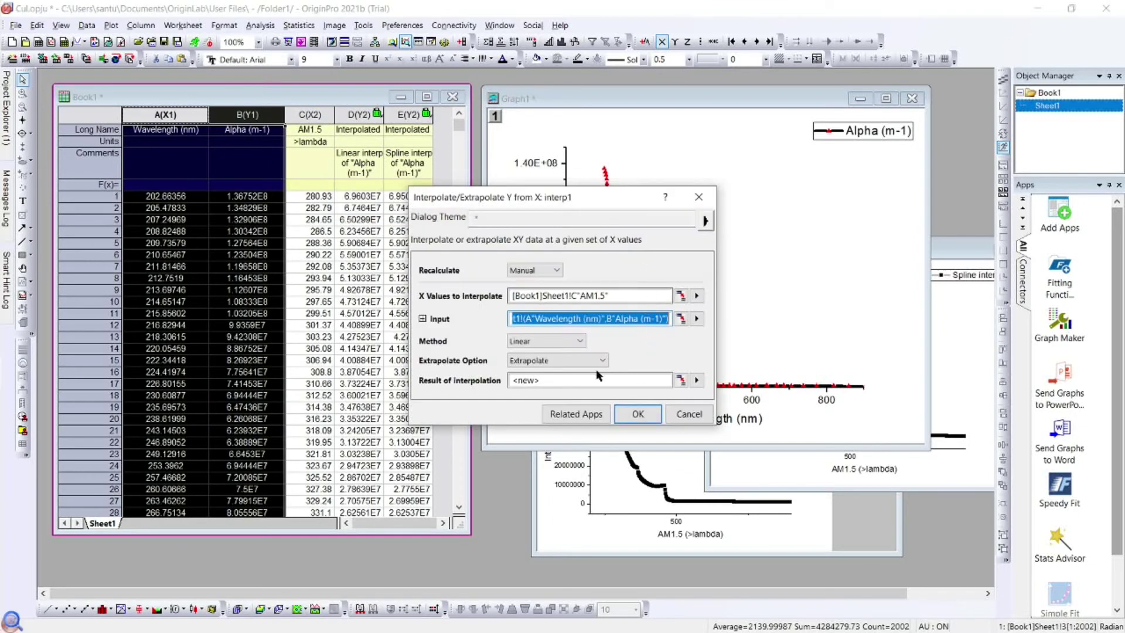
# Select Cubic B-Spline with Extrapolate, keeping the automatic smoothing factor.
pyautogui.click(582, 342)
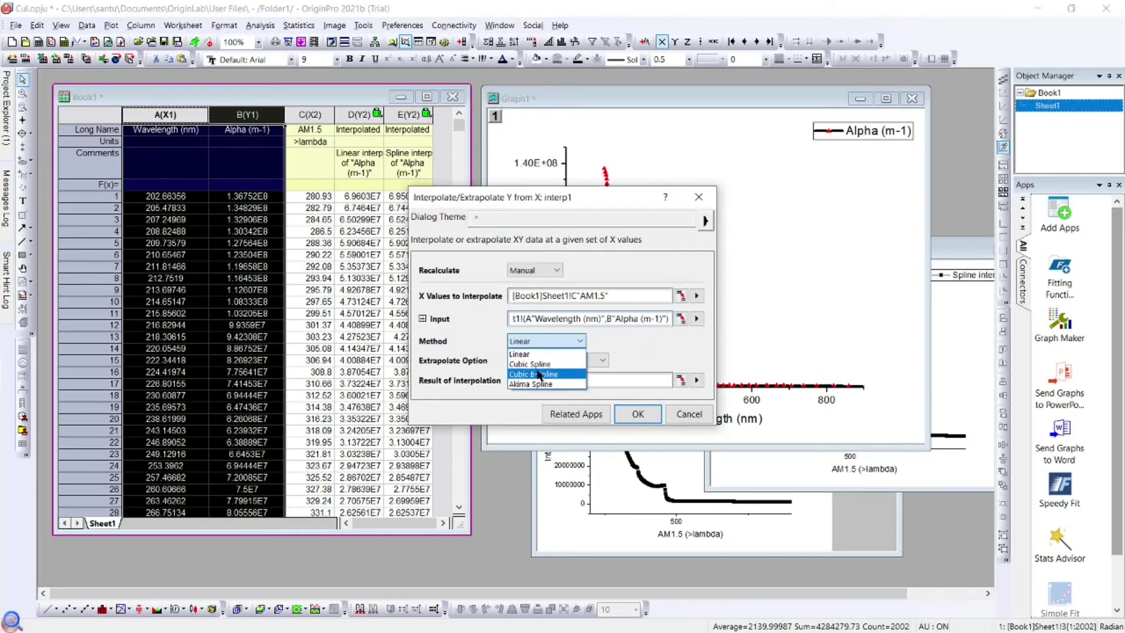
pyautogui.click(538, 375)
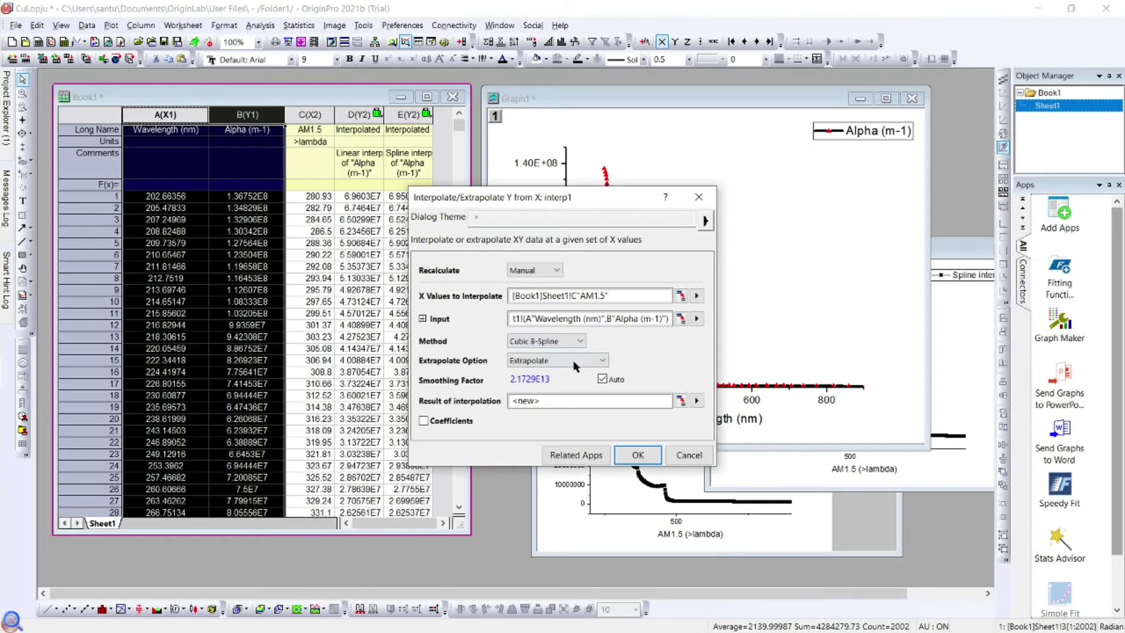
pyautogui.click(601, 362)
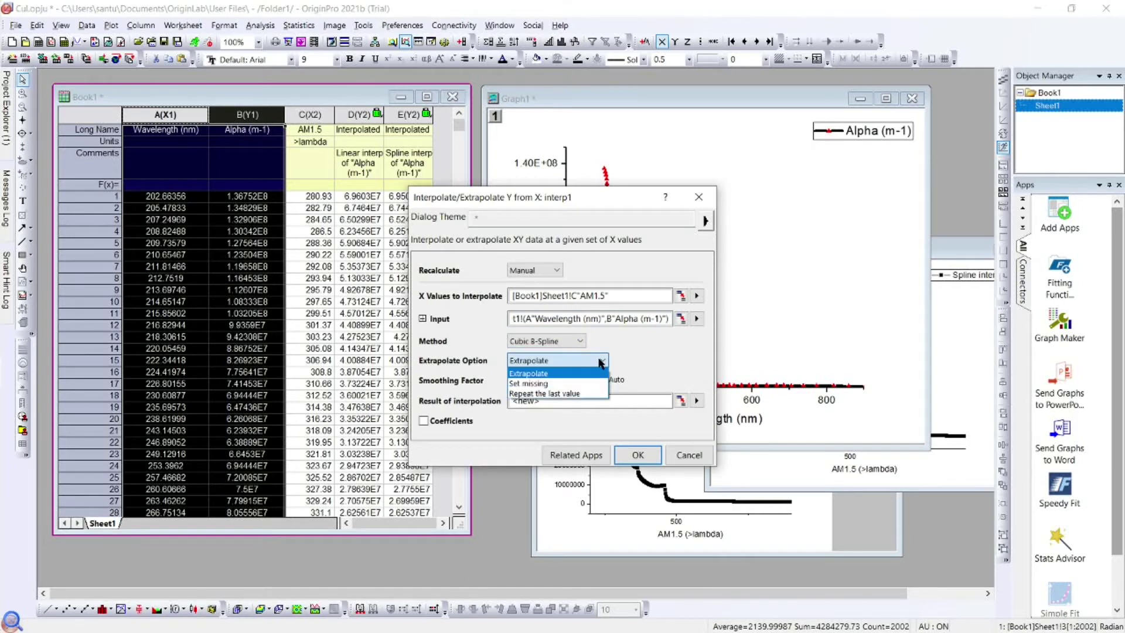
pyautogui.click(598, 364)
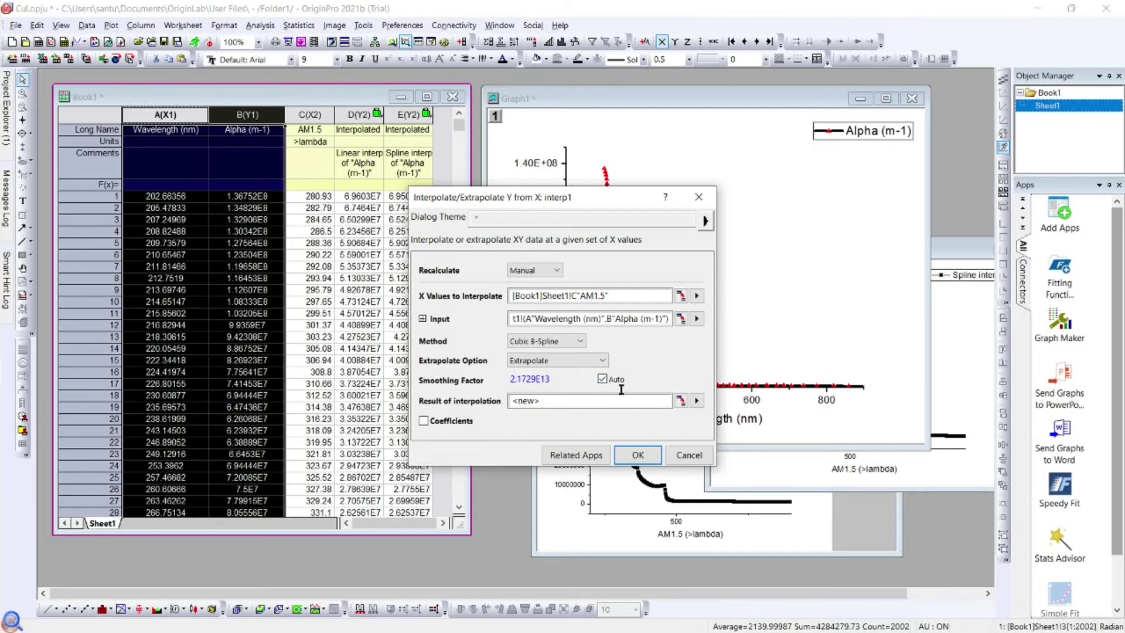
pyautogui.click(602, 380)
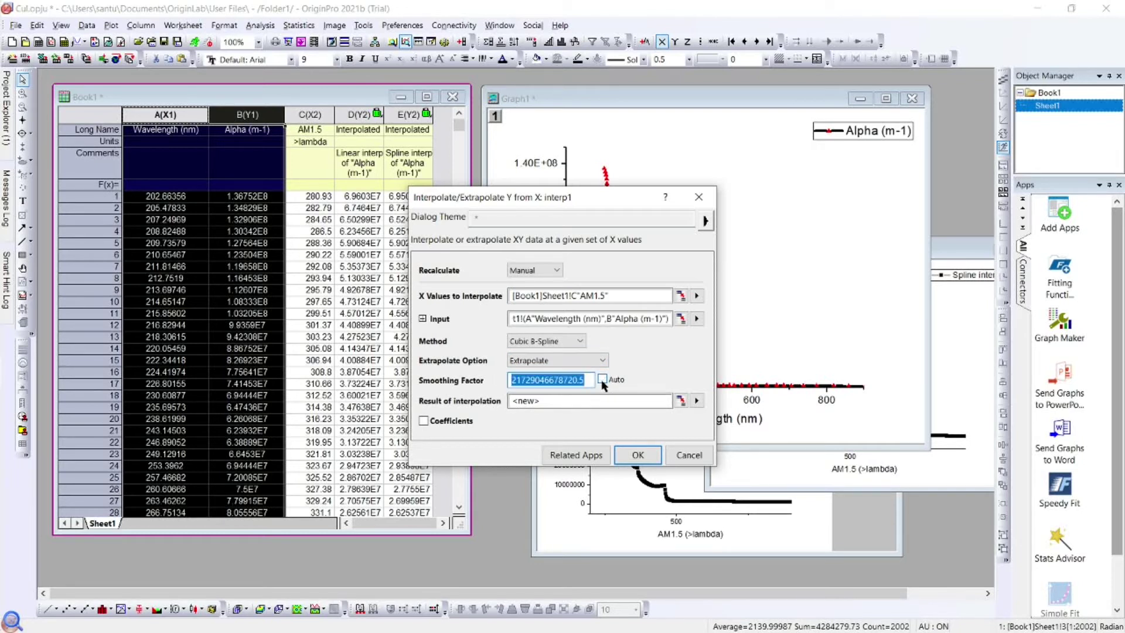
pyautogui.click(602, 380)
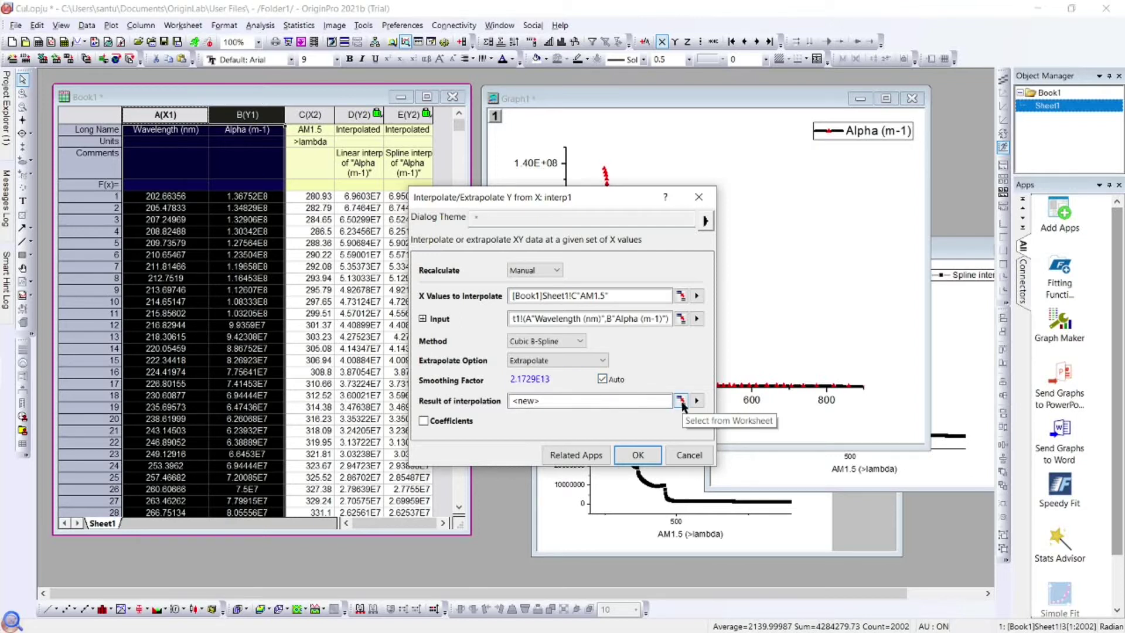
# Create B-spline column F and plot it against AM1.5 as Line+Symbol Graph5.
pyautogui.click(623, 454)
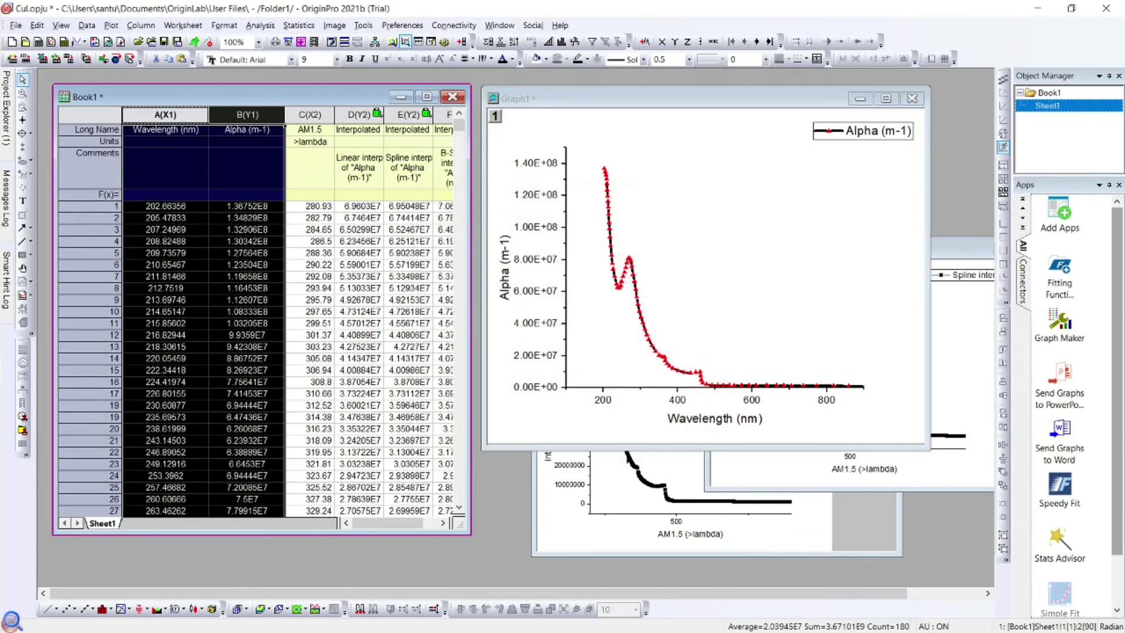
pyautogui.moveTo(375, 529); pyautogui.dragTo(402, 527)
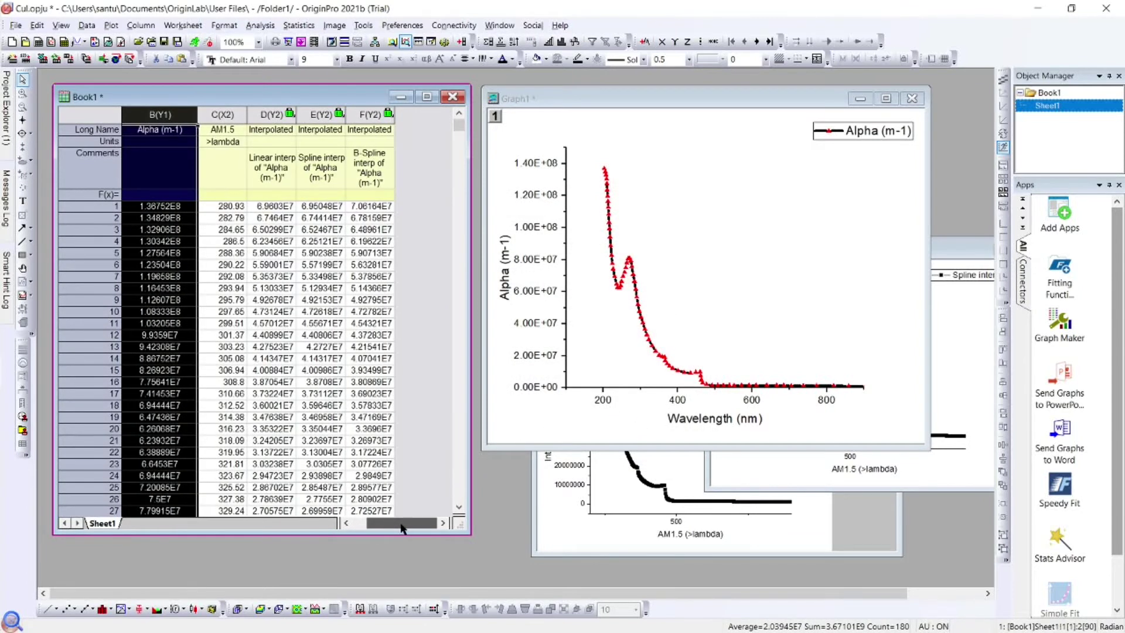
pyautogui.click(374, 117)
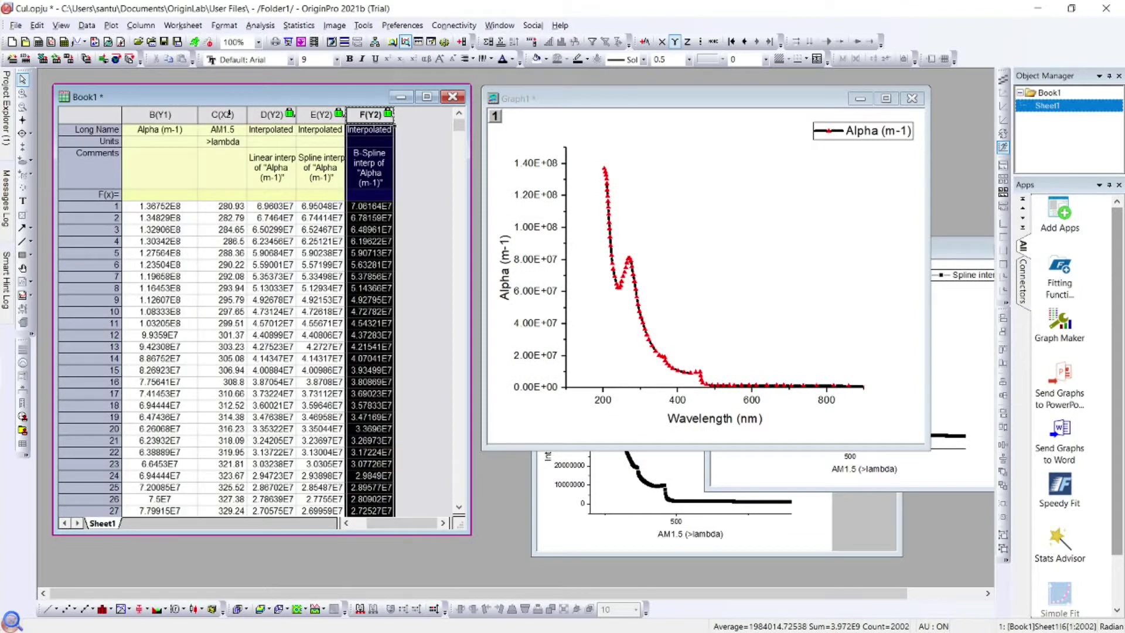
pyautogui.click(222, 114)
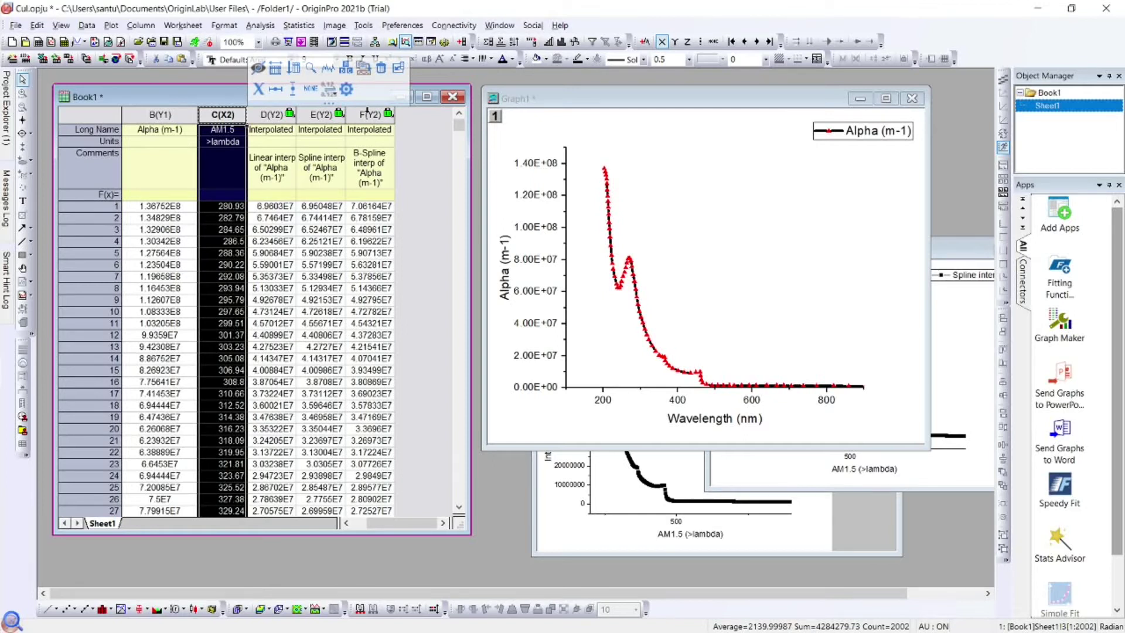
pyautogui.keyDown('ctrl'); pyautogui.click(367, 113); pyautogui.keyUp('ctrl')
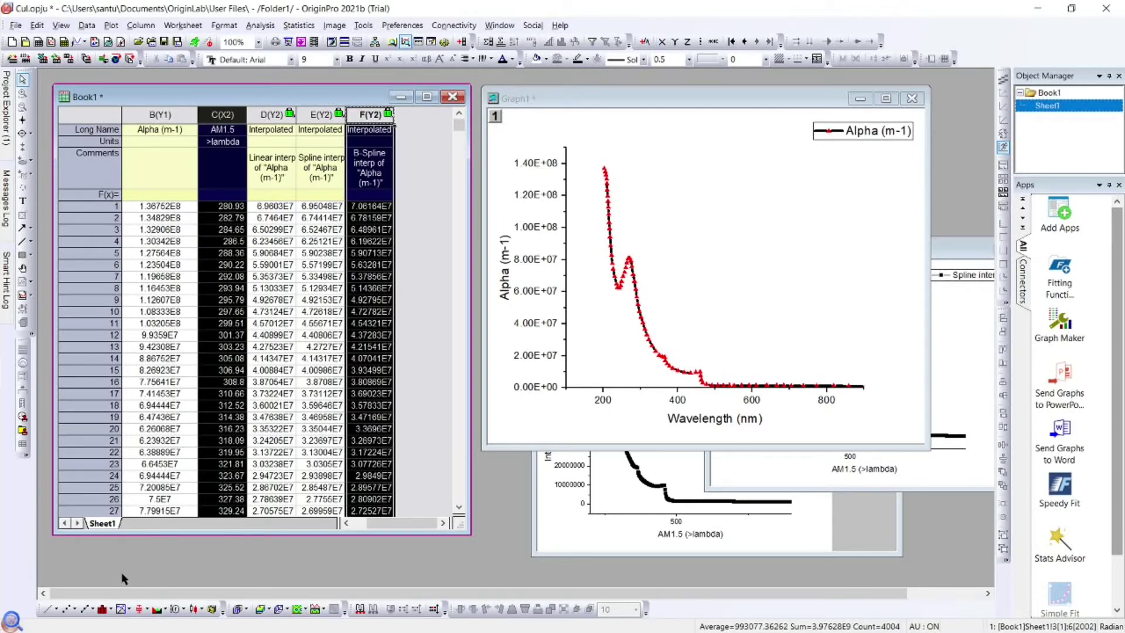
pyautogui.click(86, 609)
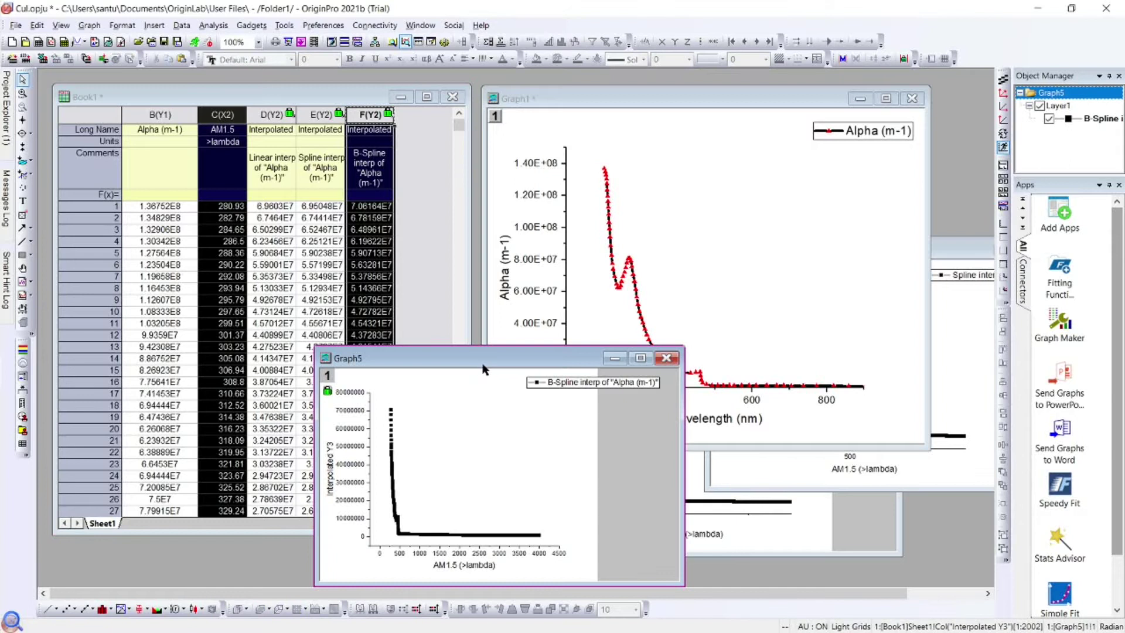
# Arrange the B-spline, spline and linear graph windows across the right side of the screen.
pyautogui.moveTo(486, 361); pyautogui.dragTo(653, 104)
pyautogui.moveTo(957, 252); pyautogui.dragTo(970, 344)
pyautogui.moveTo(870, 342); pyautogui.dragTo(892, 380)
pyautogui.click(650, 484)
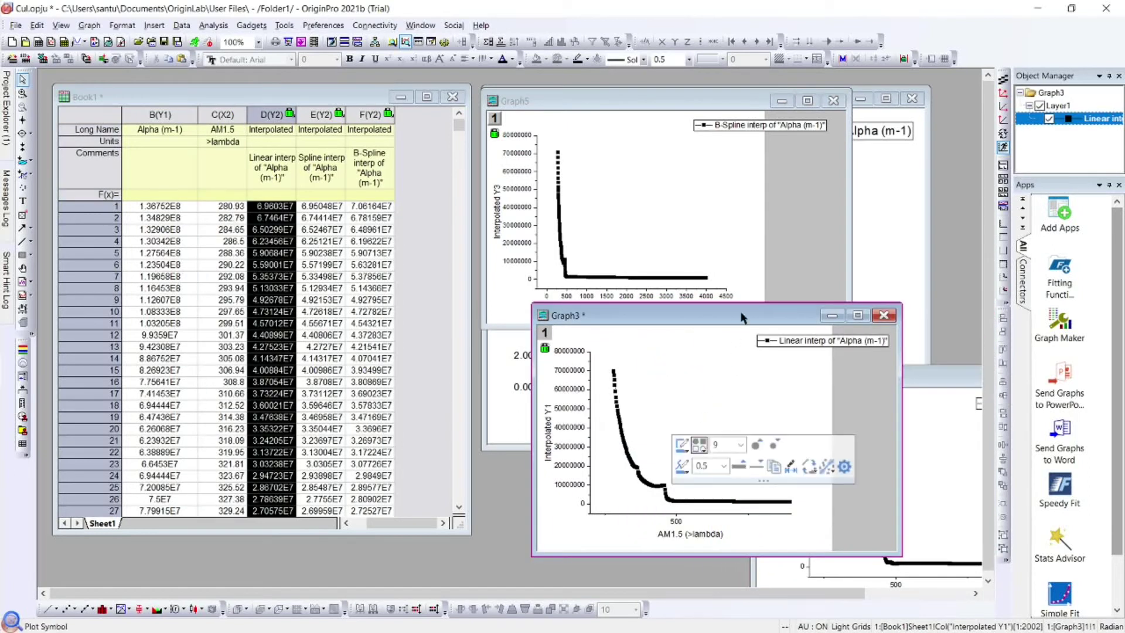
pyautogui.moveTo(777, 307); pyautogui.dragTo(740, 394)
pyautogui.moveTo(896, 382); pyautogui.dragTo(895, 397)
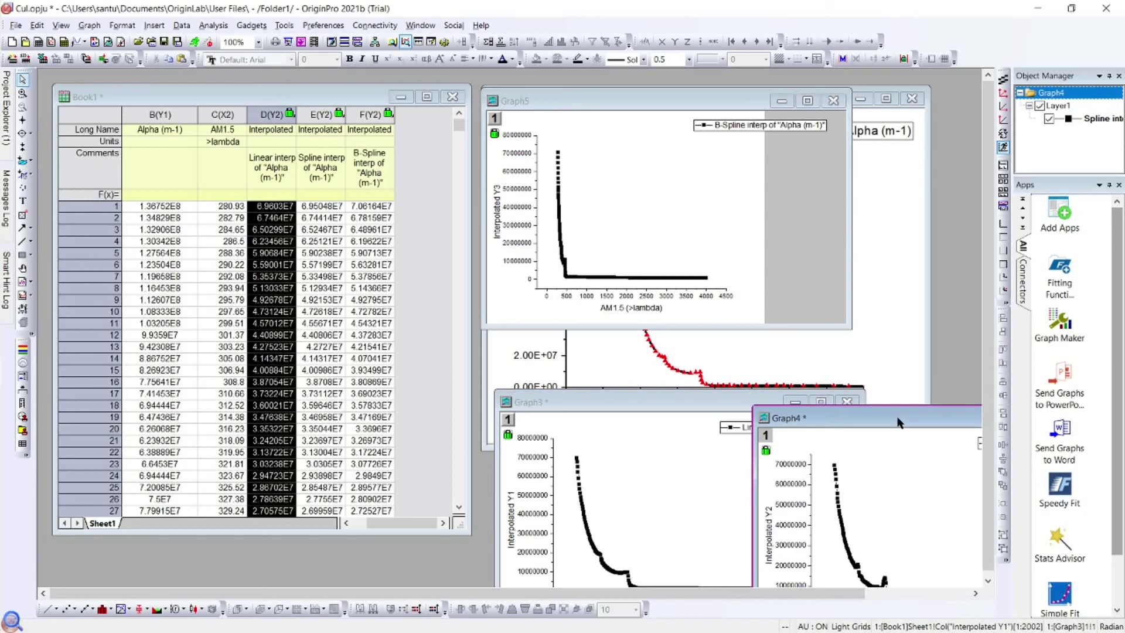
pyautogui.moveTo(752, 383); pyautogui.dragTo(683, 408)
pyautogui.click(930, 409)
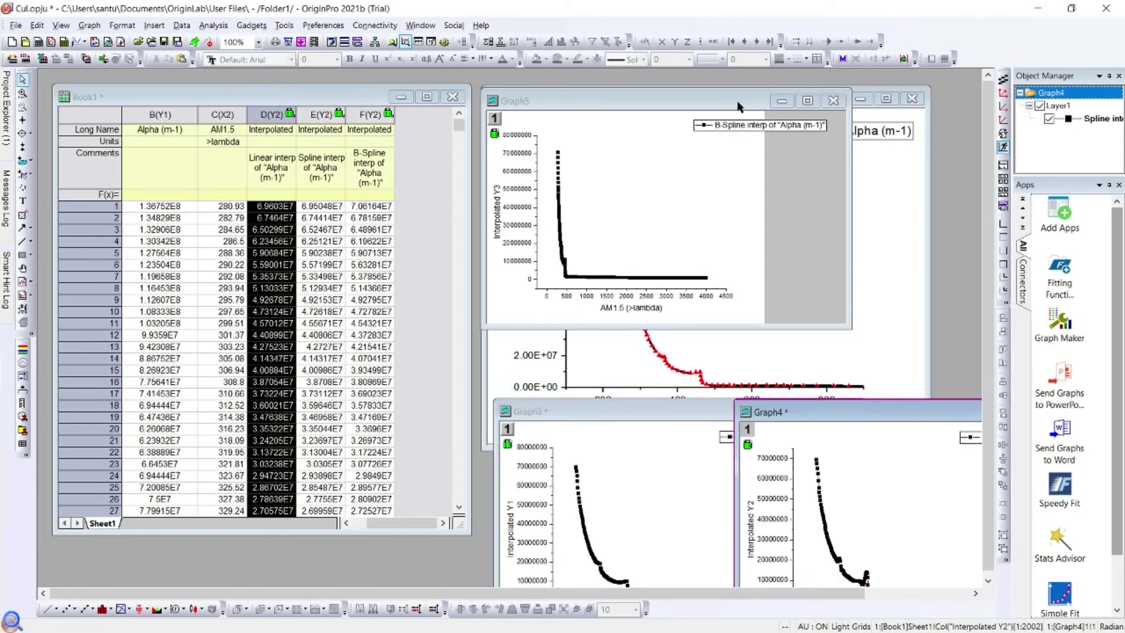
pyautogui.moveTo(738, 107); pyautogui.dragTo(759, 129)
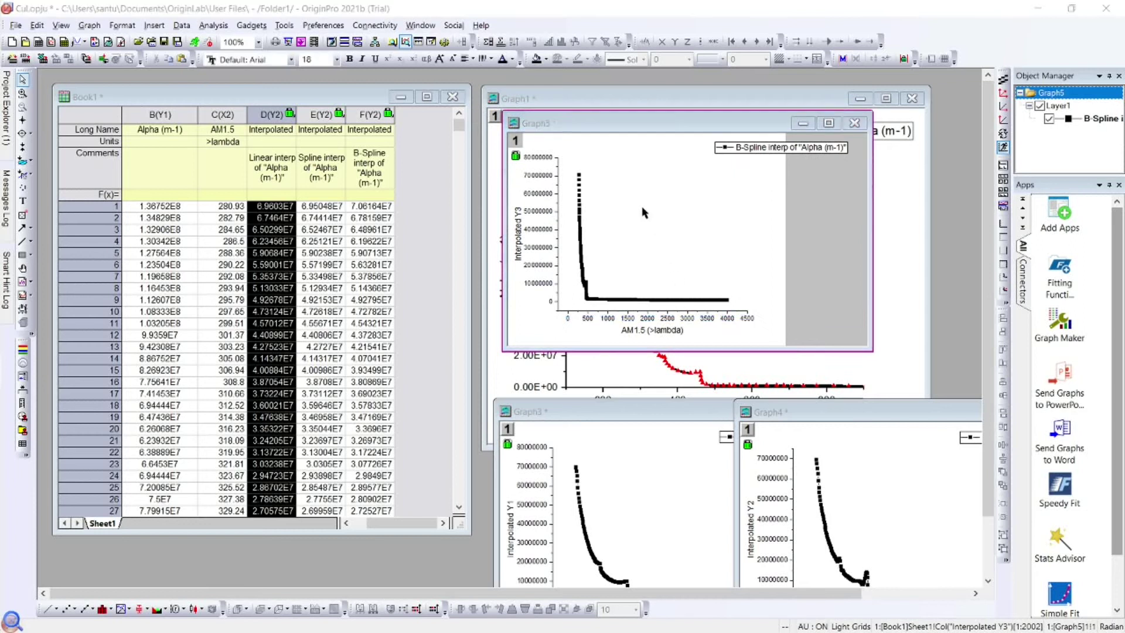
# Rescale the B-spline graph's X axis to 200–900 and drag it over the Alpha graph.
pyautogui.doubleClick(496, 131)
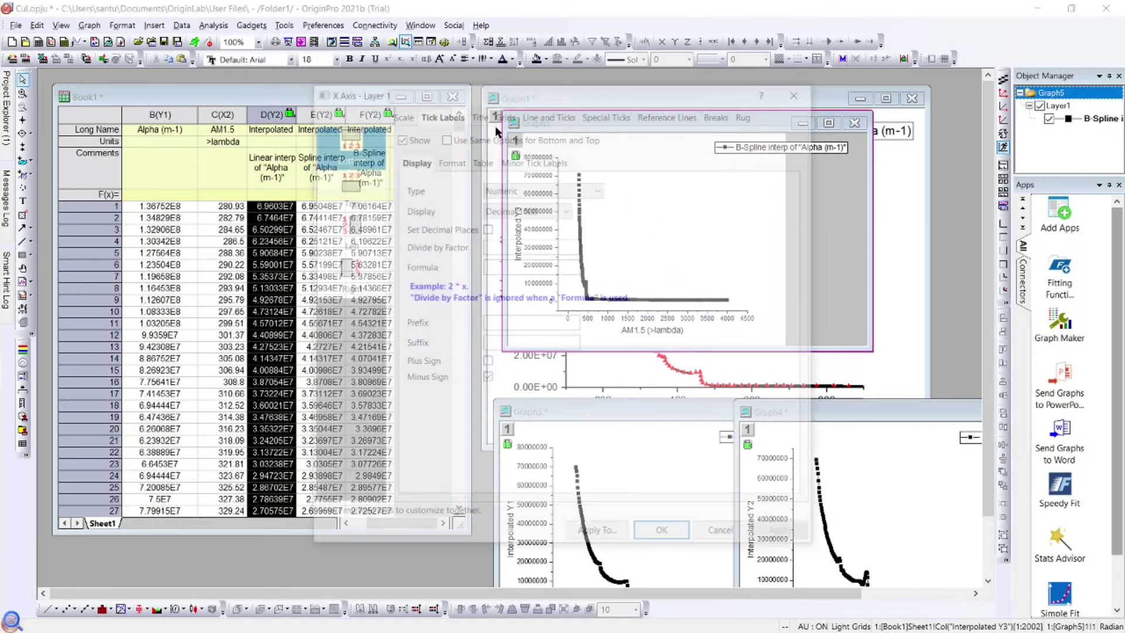
pyautogui.click(391, 111)
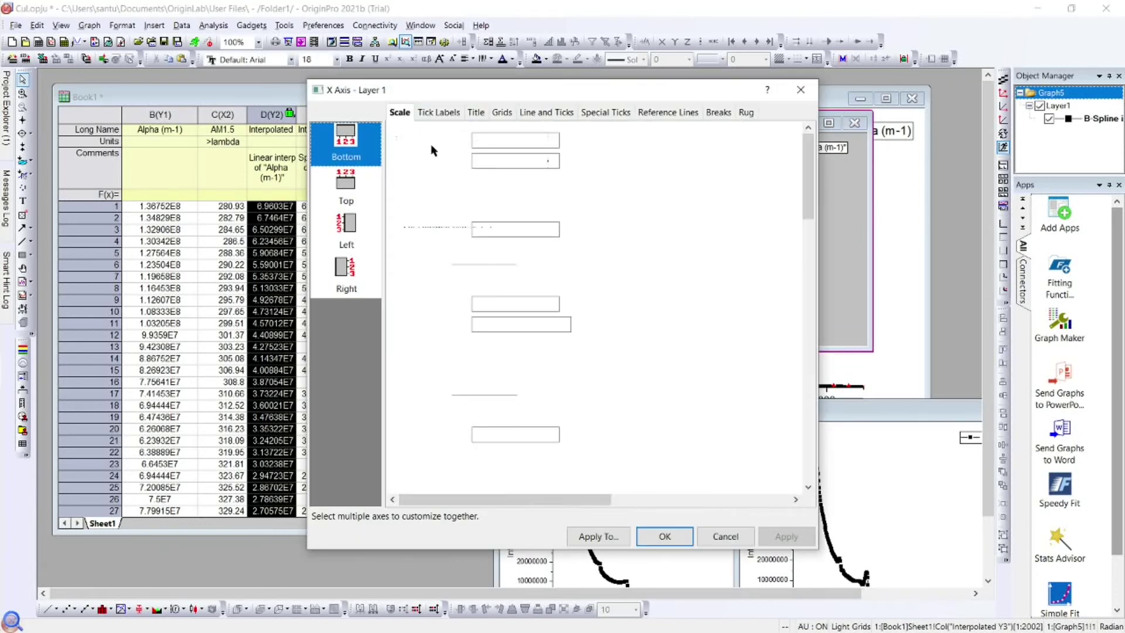
pyautogui.doubleClick(514, 141)
pyautogui.write('200')
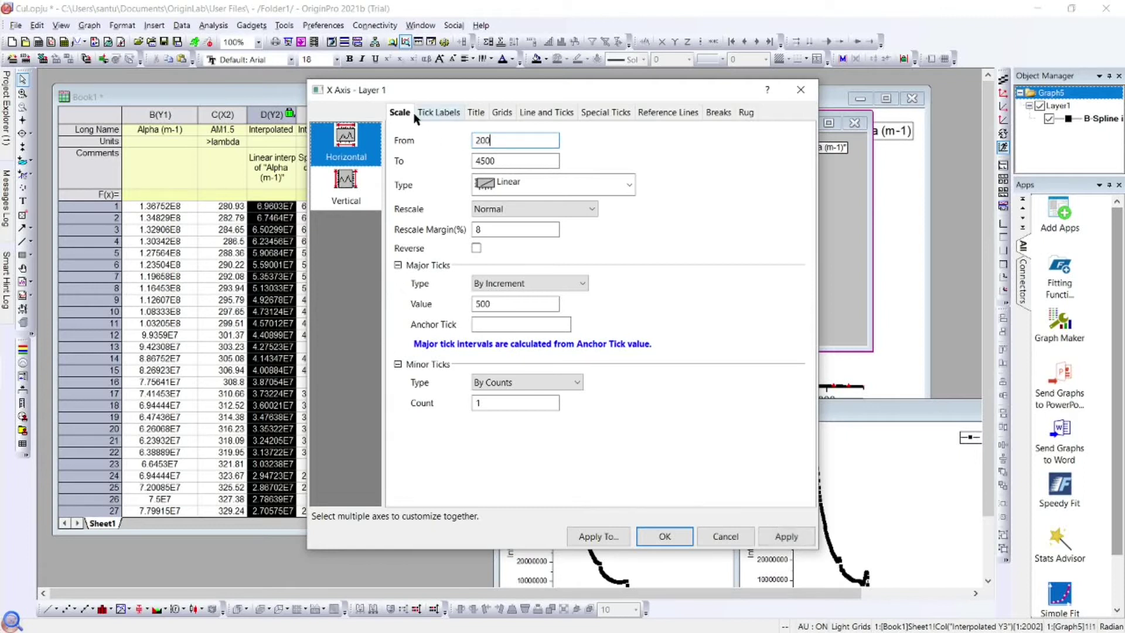
pyautogui.press('Tab')
pyautogui.write('9')
pyautogui.click(800, 543)
pyautogui.click(665, 536)
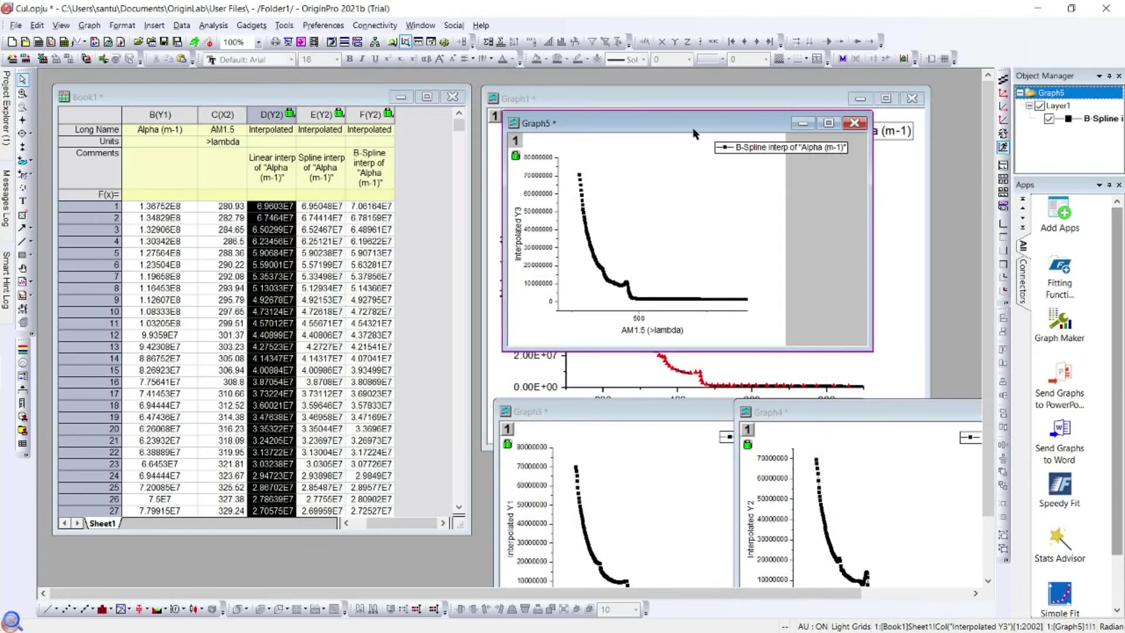
pyautogui.moveTo(693, 125); pyautogui.dragTo(879, 134)
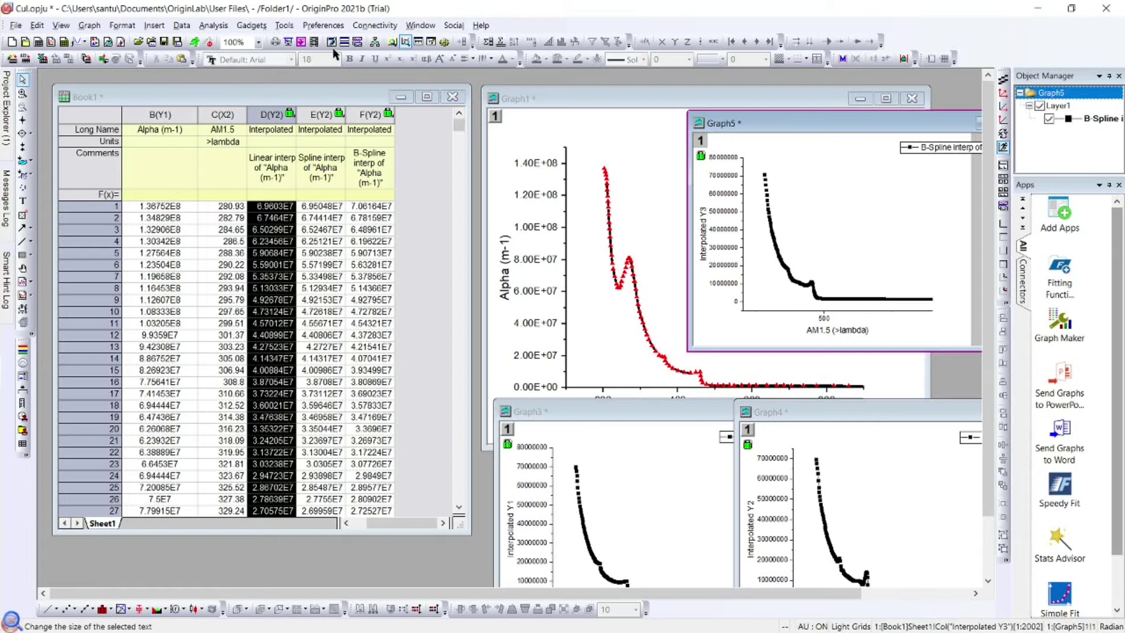
pyautogui.click(223, 115)
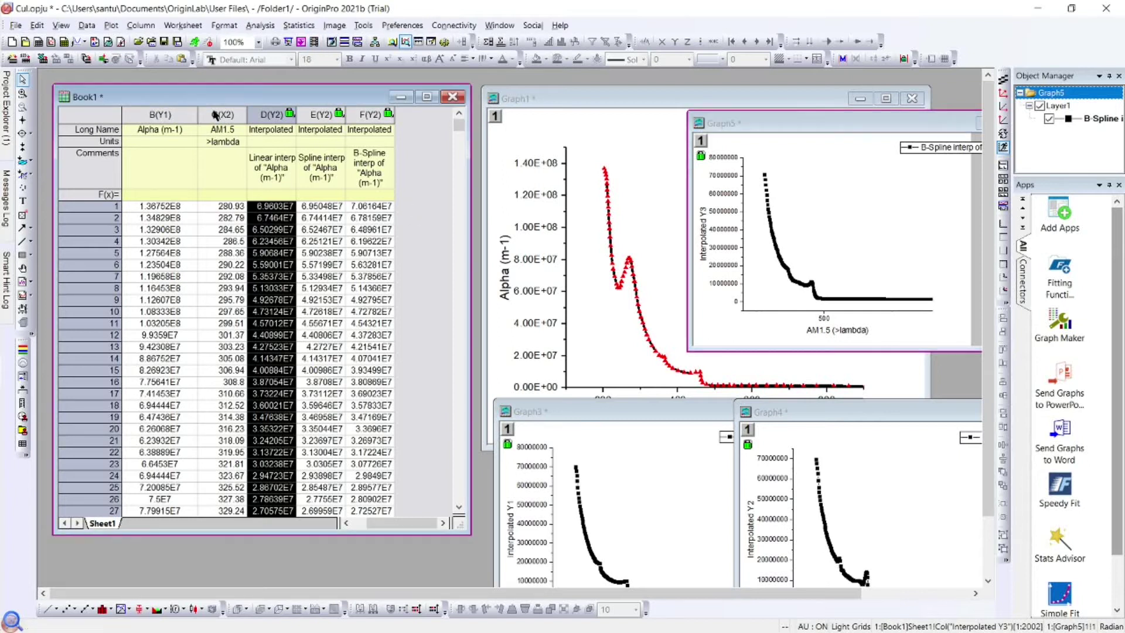
# Start Interpolate/Extrapolate Y from X using the AM1.5 column as X values.
pyautogui.click(260, 26)
pyautogui.click(298, 25)
pyautogui.click(260, 25)
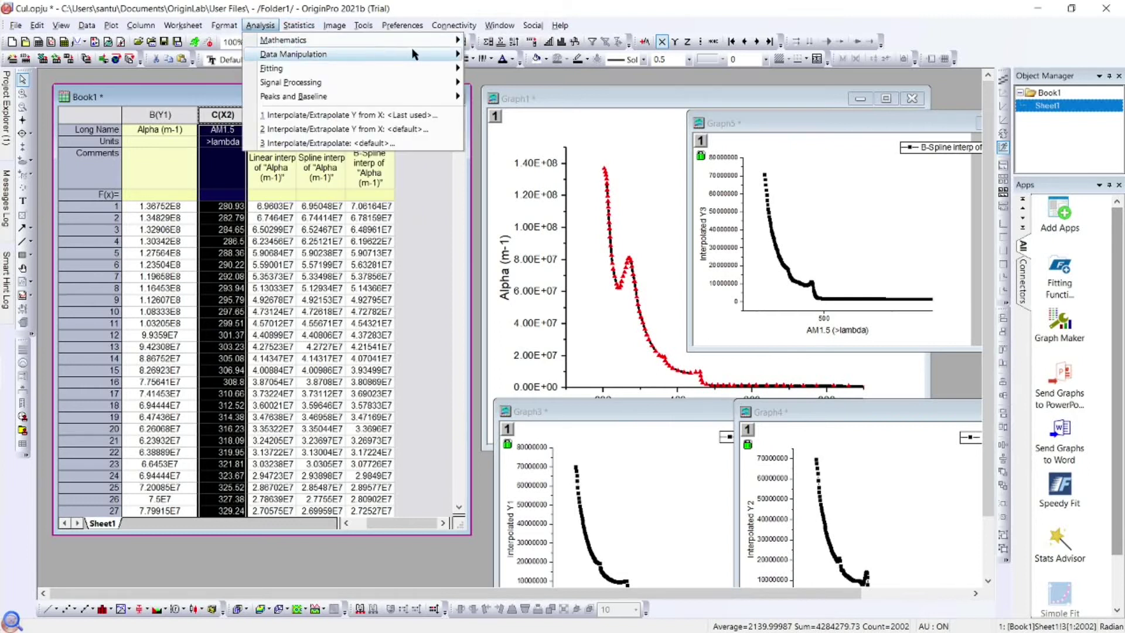
pyautogui.moveTo(454, 41)
pyautogui.moveTo(568, 45)
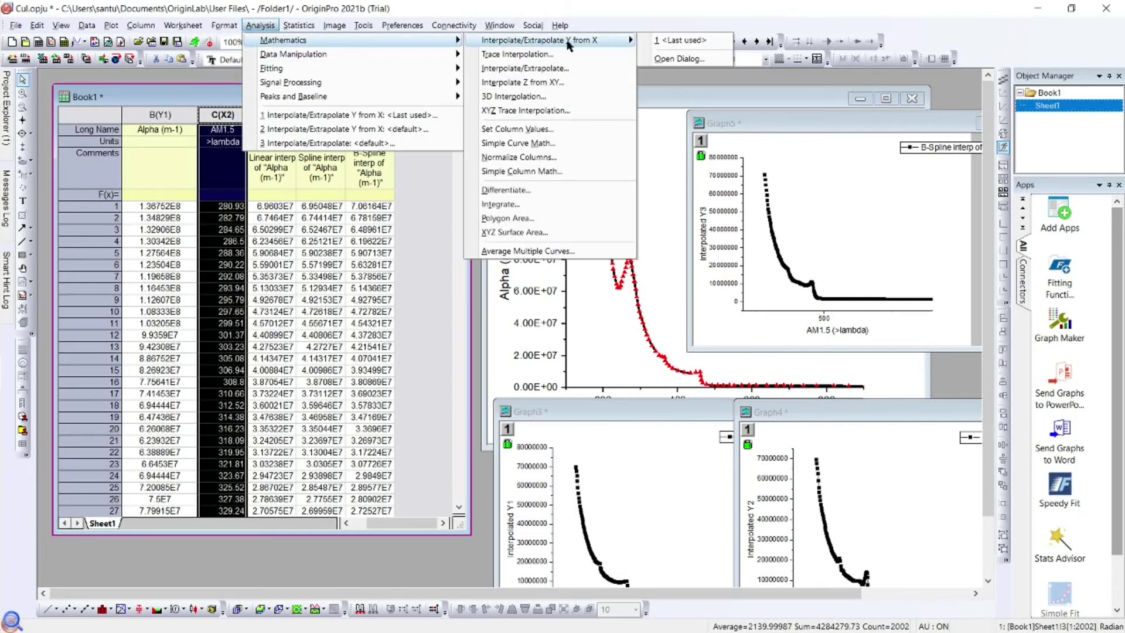
pyautogui.click(679, 59)
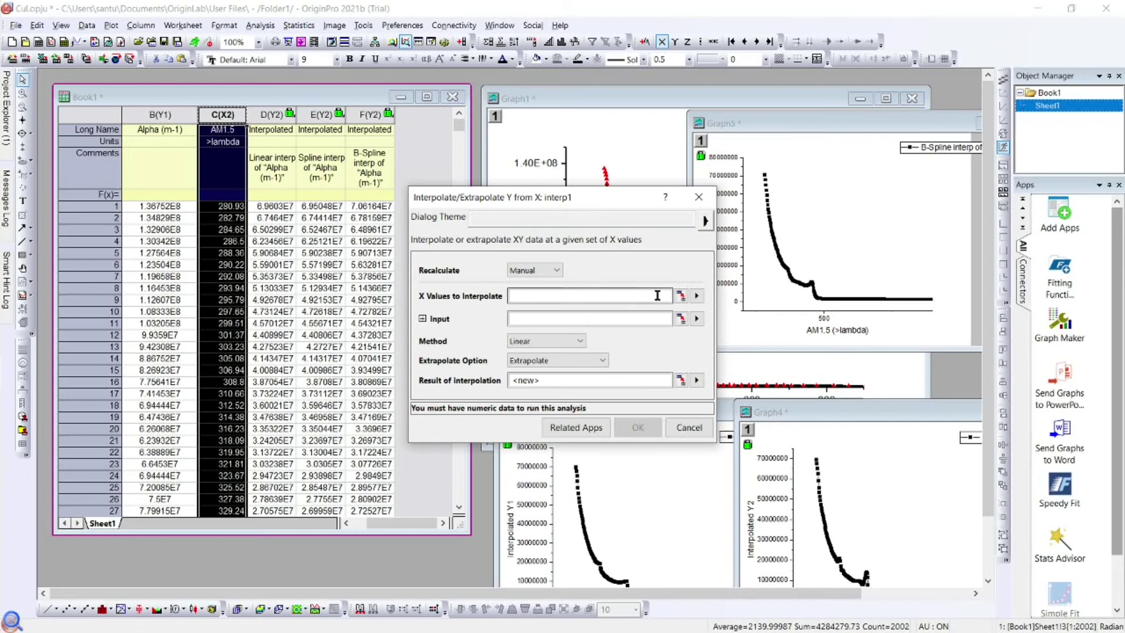
pyautogui.click(680, 295)
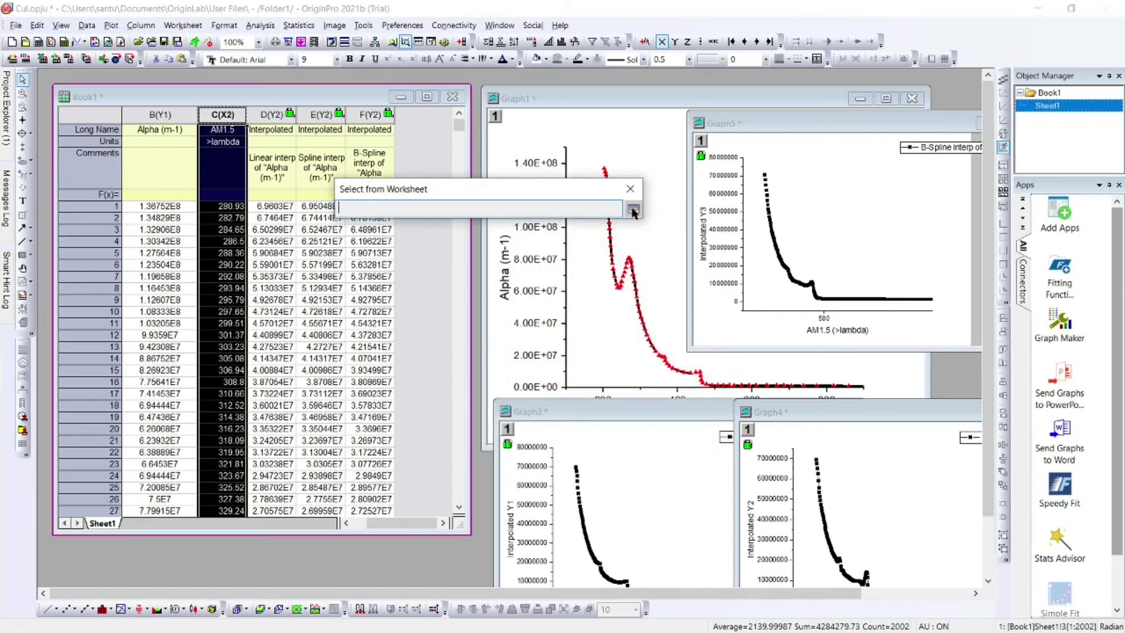
pyautogui.click(222, 114)
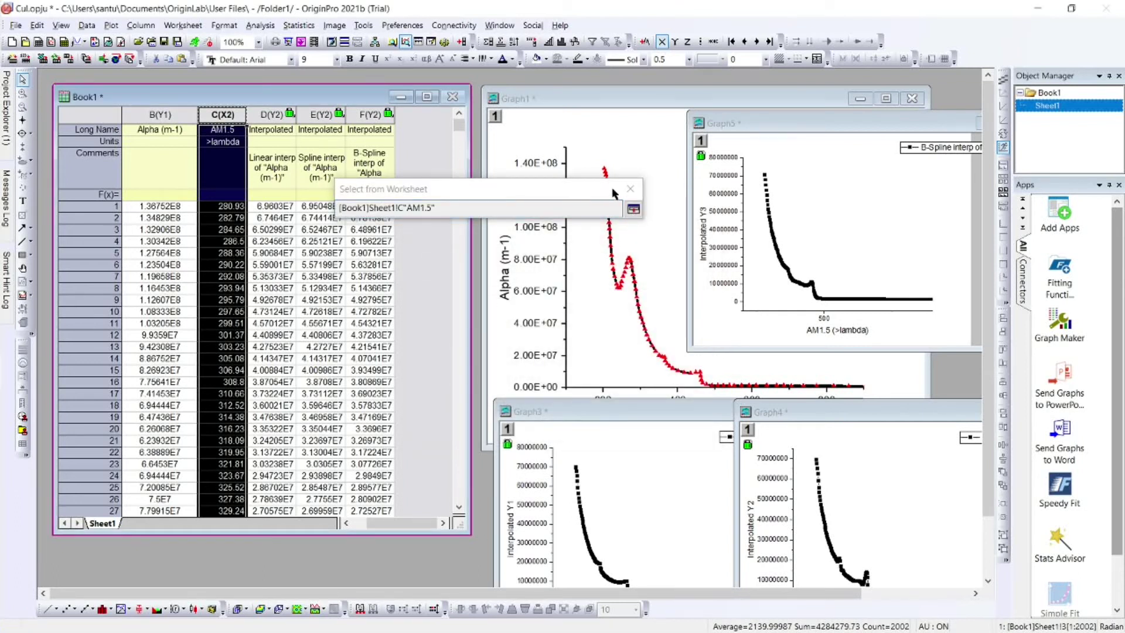
pyautogui.click(633, 209)
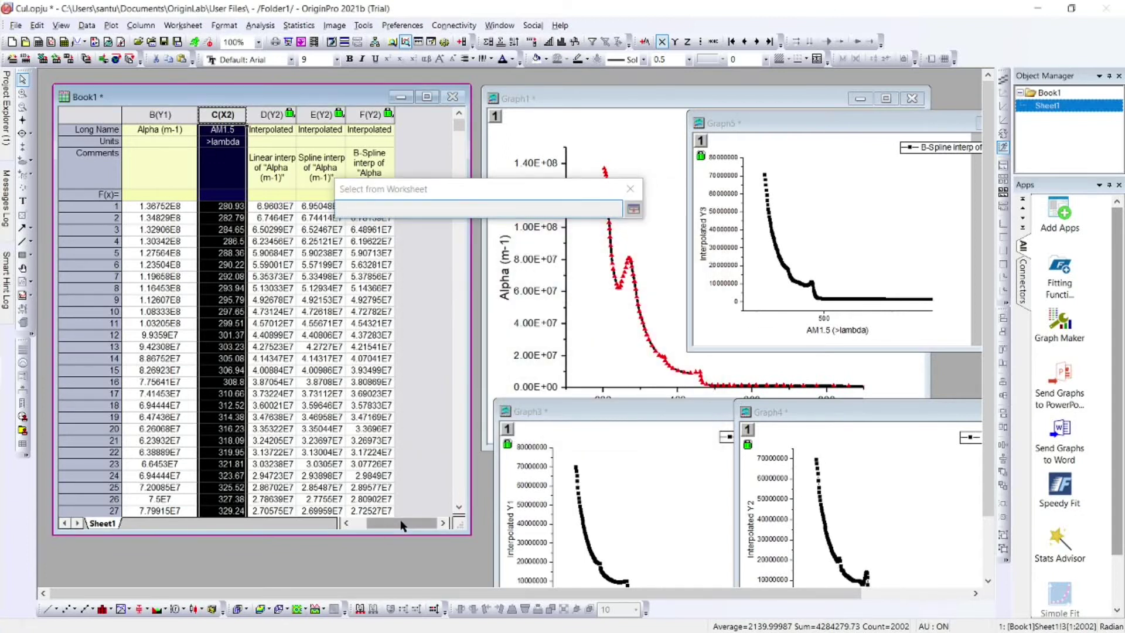
# Use Wavelength and Alpha as input, choose Akima Spline with Extrapolate, and run it.
pyautogui.moveTo(370, 525); pyautogui.dragTo(356, 524)
pyautogui.moveTo(166, 114); pyautogui.dragTo(234, 115)
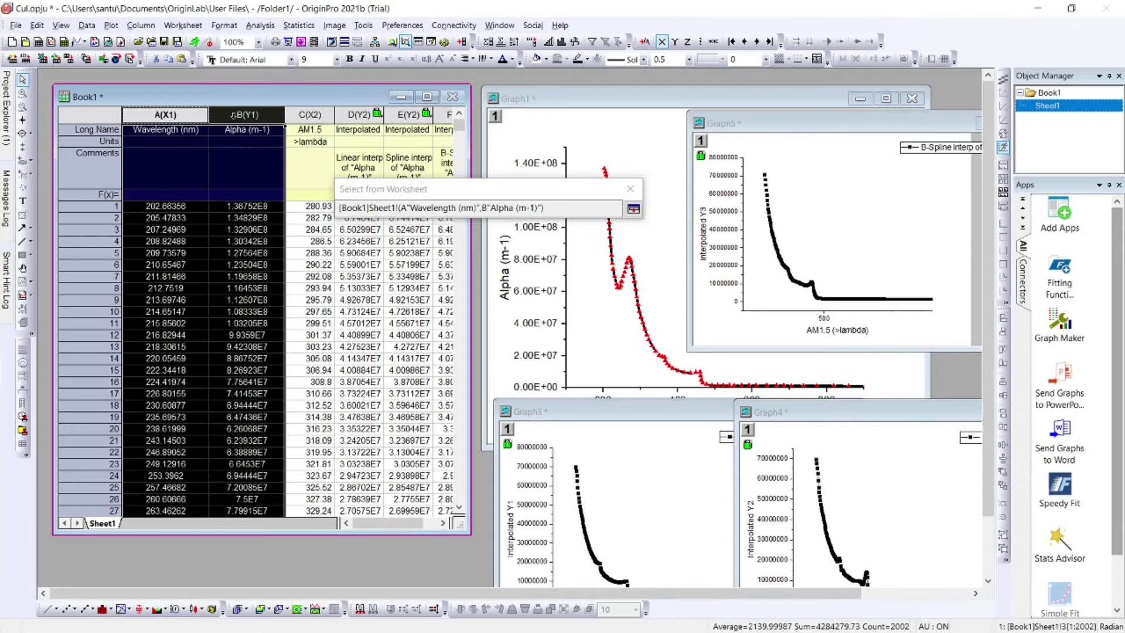
pyautogui.click(634, 210)
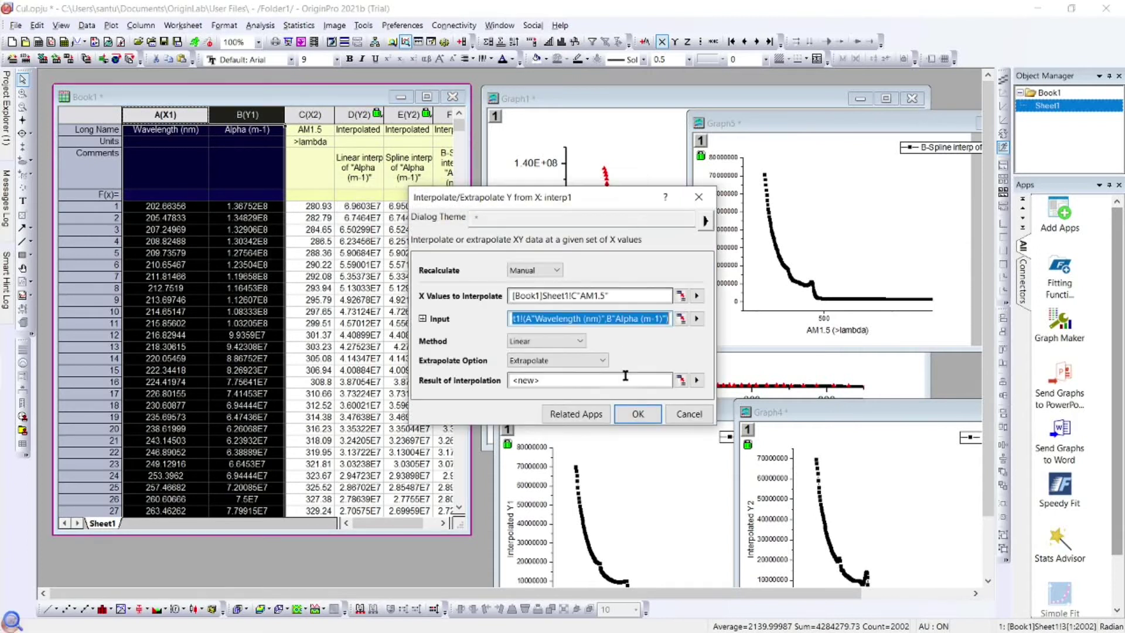
pyautogui.click(550, 341)
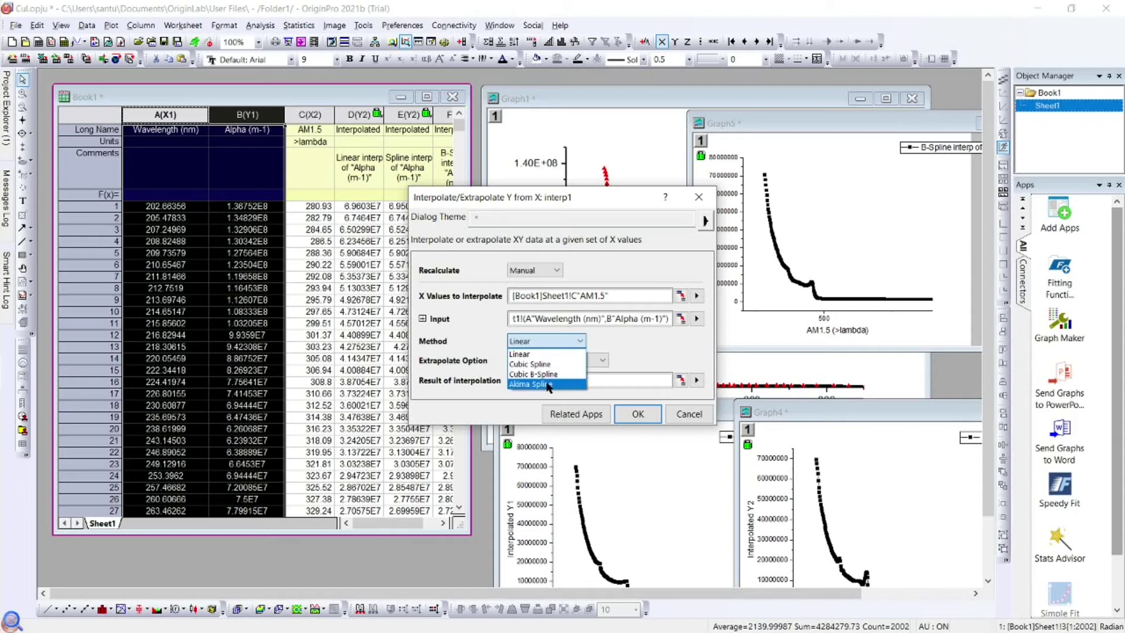
pyautogui.click(547, 385)
pyautogui.click(602, 360)
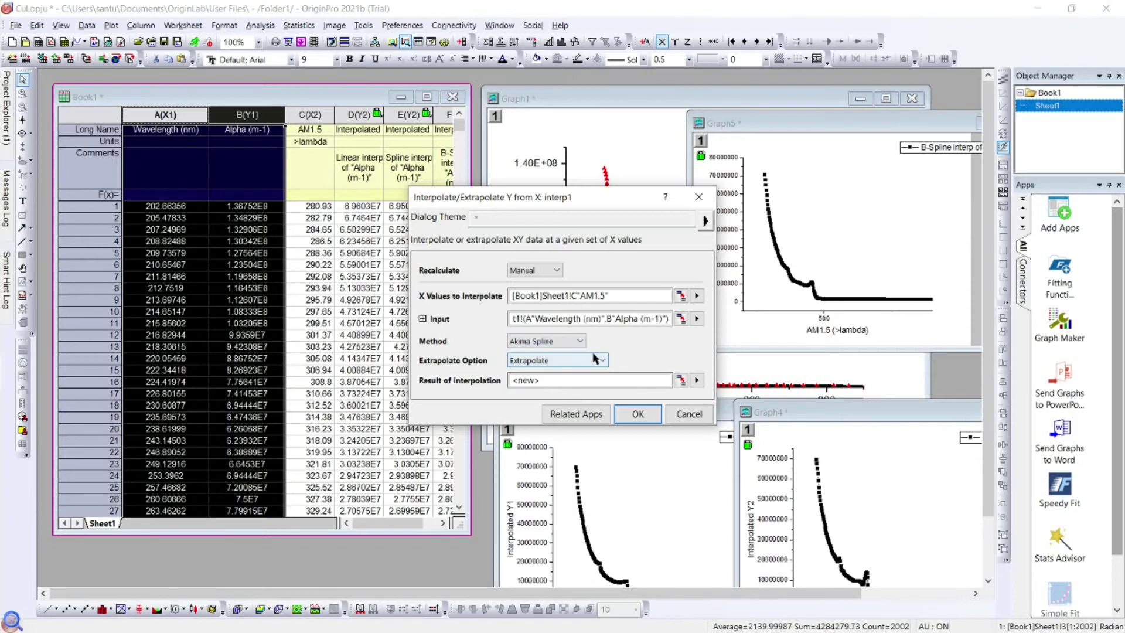
pyautogui.click(586, 372)
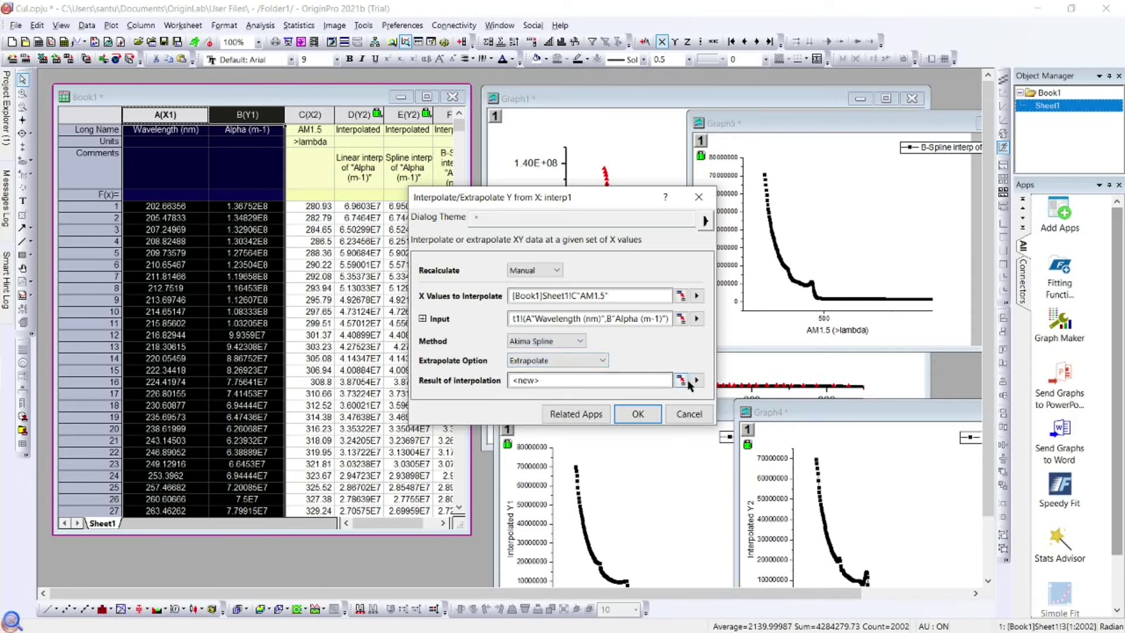
pyautogui.click(639, 415)
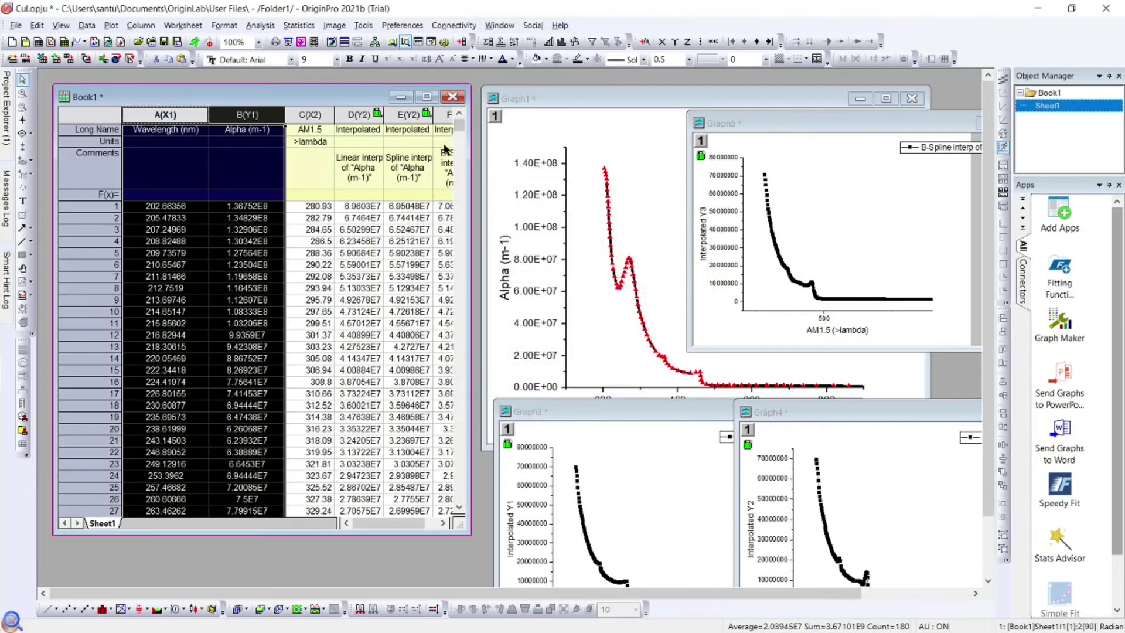
# Plot the Akima spline column against AM1.5 as a Line+Symbol graph and move it up.
pyautogui.moveTo(349, 523); pyautogui.dragTo(424, 530)
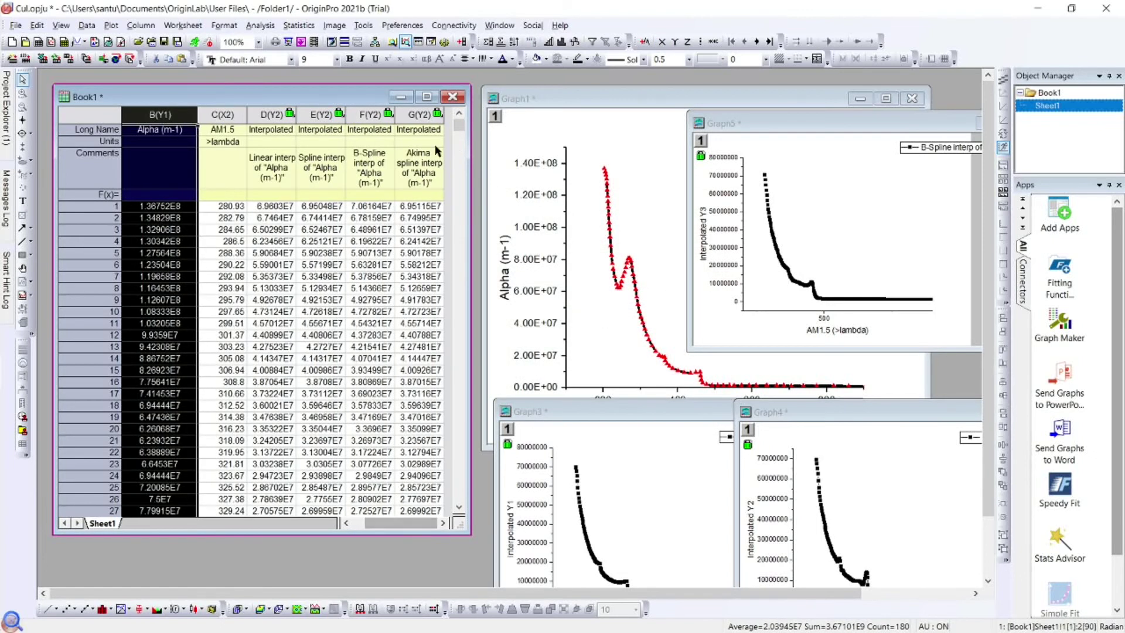
pyautogui.click(222, 114)
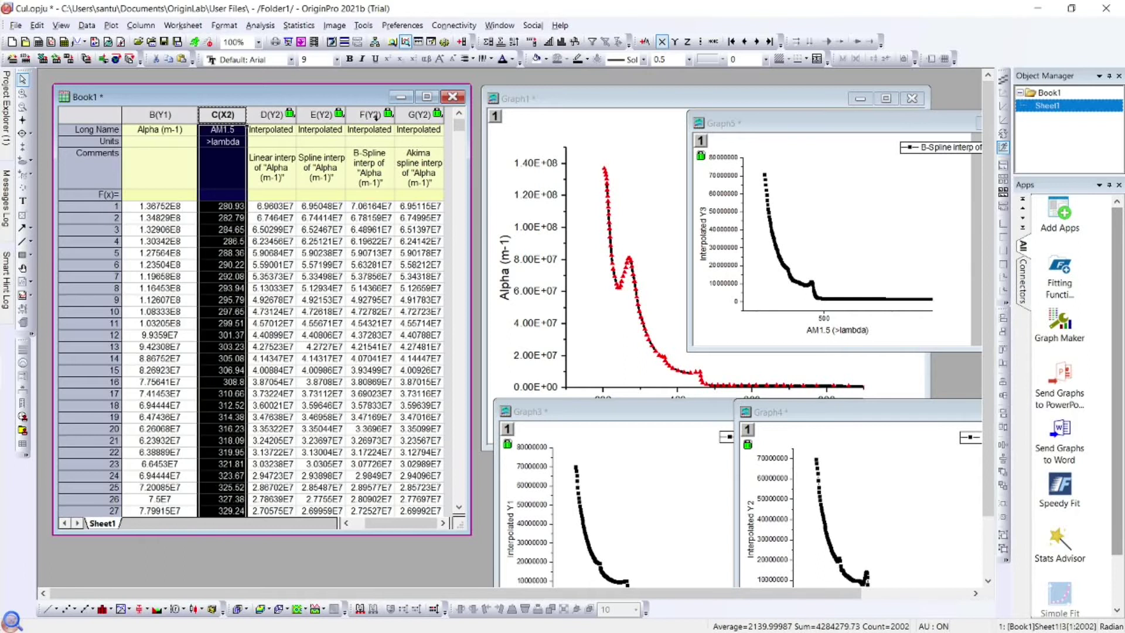
pyautogui.keyDown('ctrl'); pyautogui.click(413, 114); pyautogui.keyUp('ctrl')
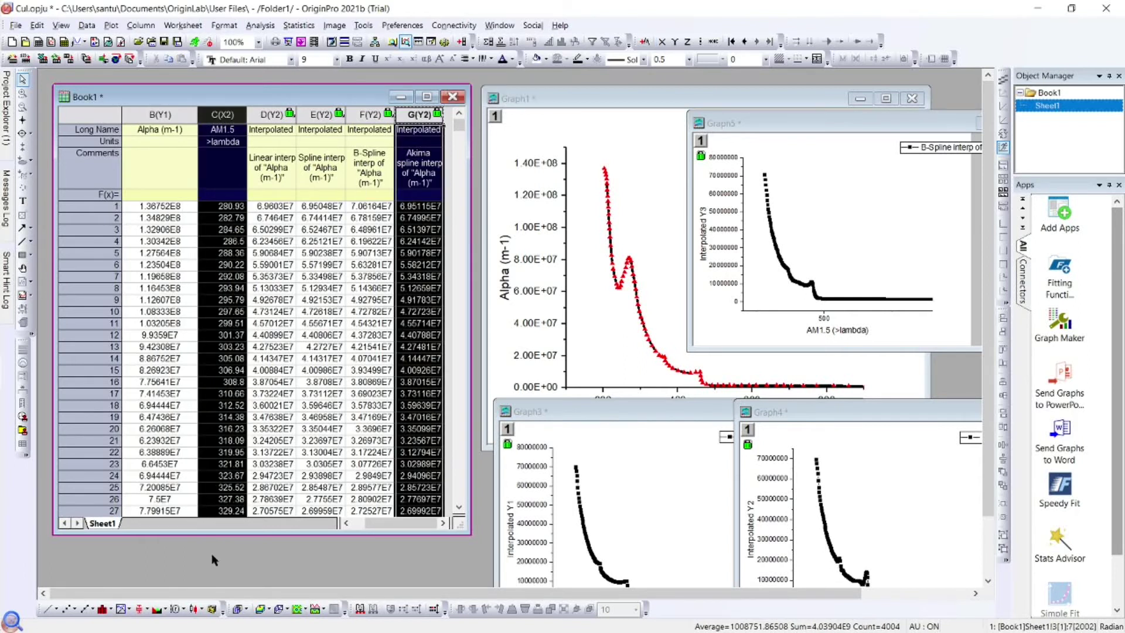
pyautogui.click(86, 610)
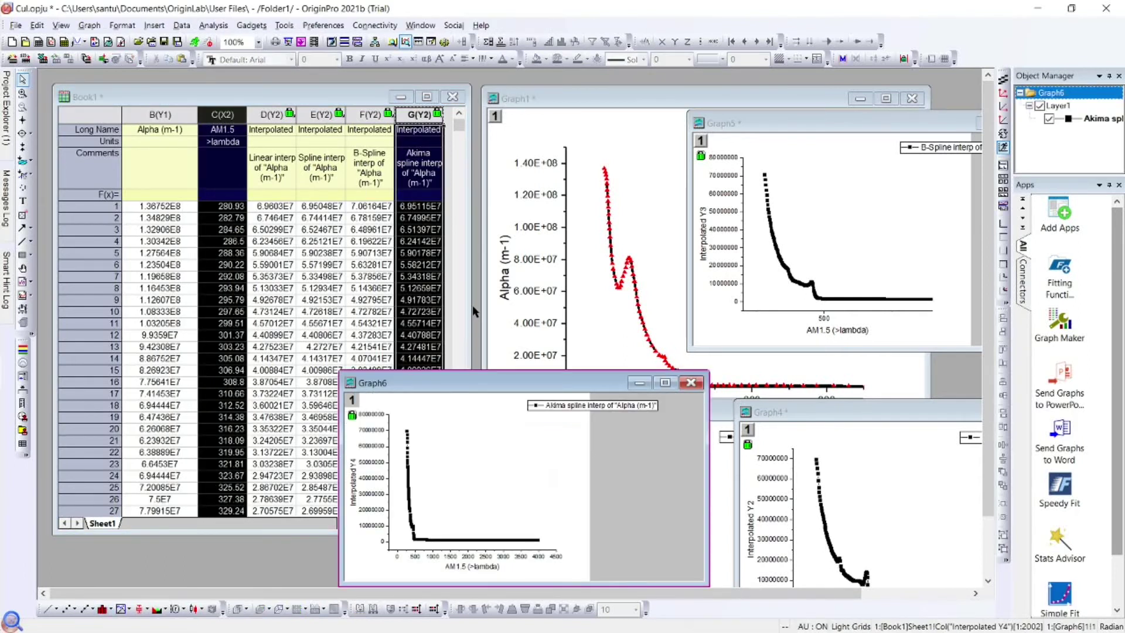
pyautogui.moveTo(468, 391); pyautogui.dragTo(453, 165)
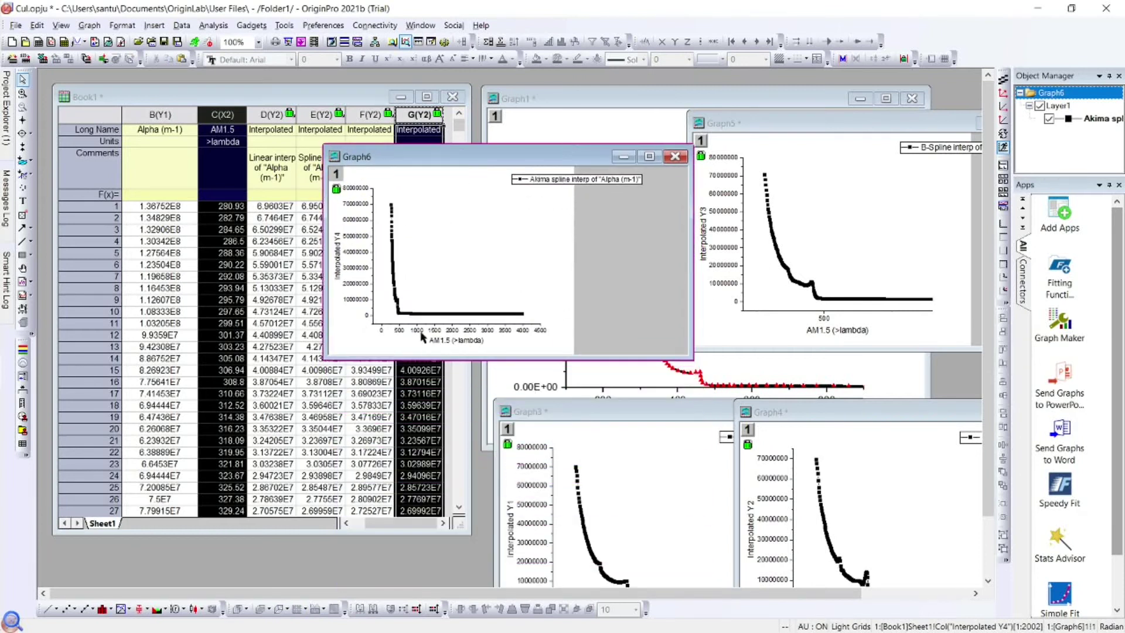
pyautogui.doubleClick(422, 332)
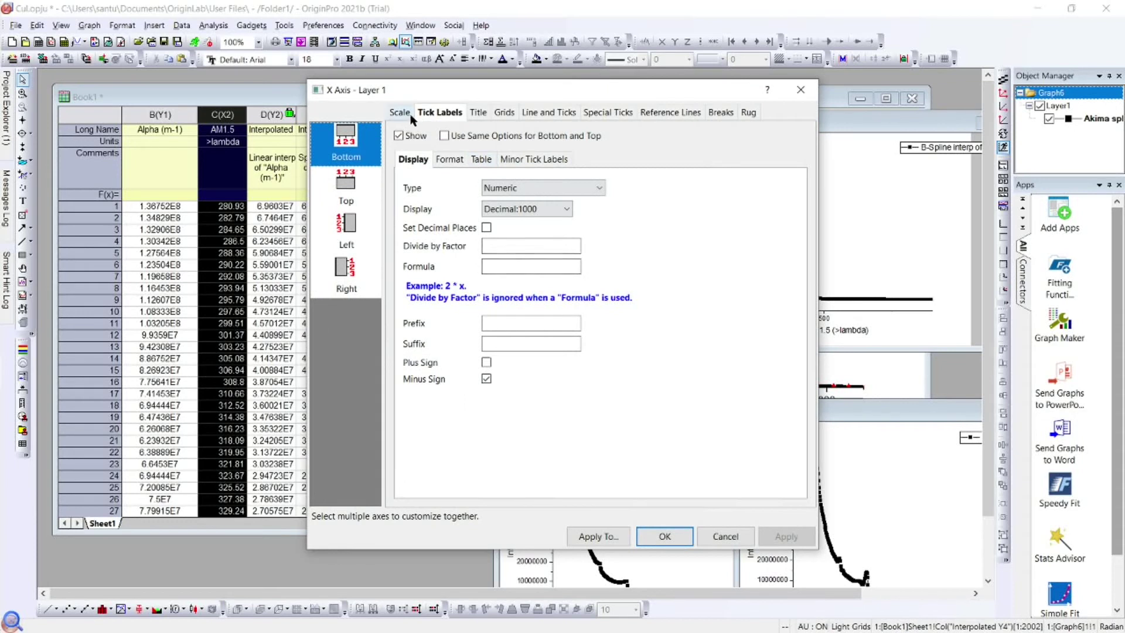
# Set the Akima graph's X axis scale From 200 To 900 and apply it.
pyautogui.click(399, 112)
pyautogui.moveTo(523, 139); pyautogui.dragTo(420, 136)
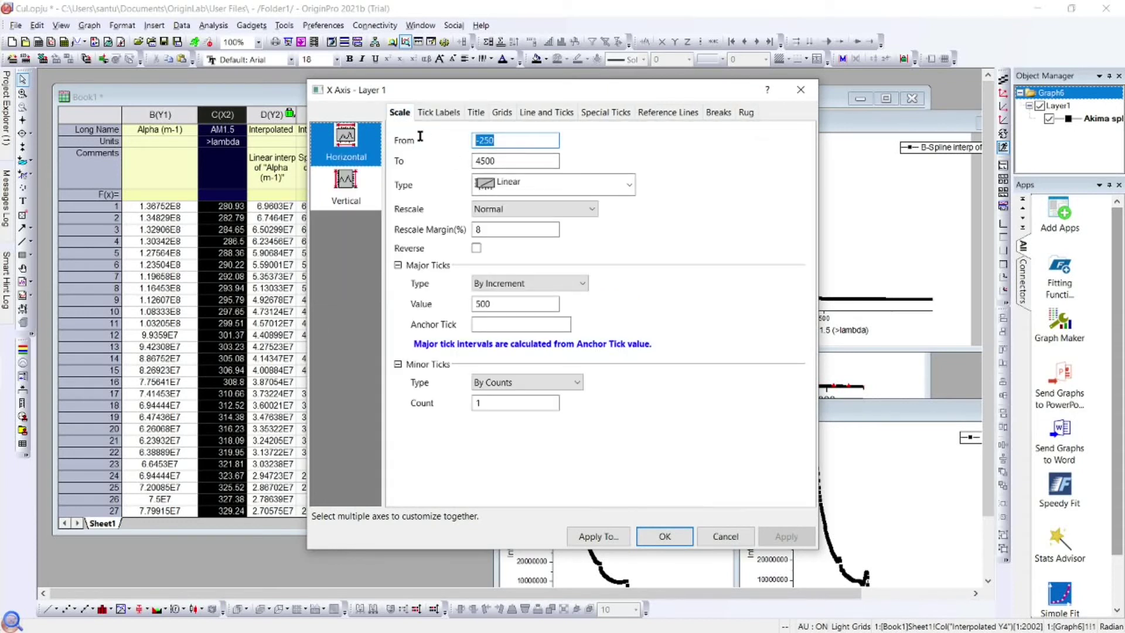
pyautogui.write('20')
pyautogui.press('Tab')
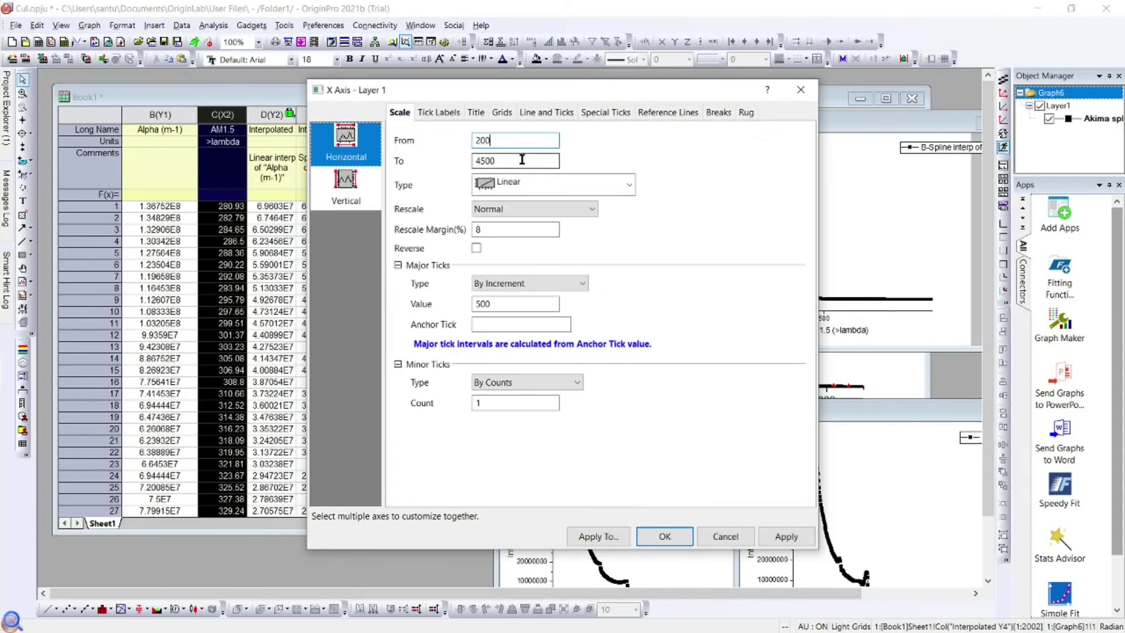
pyautogui.write('90')
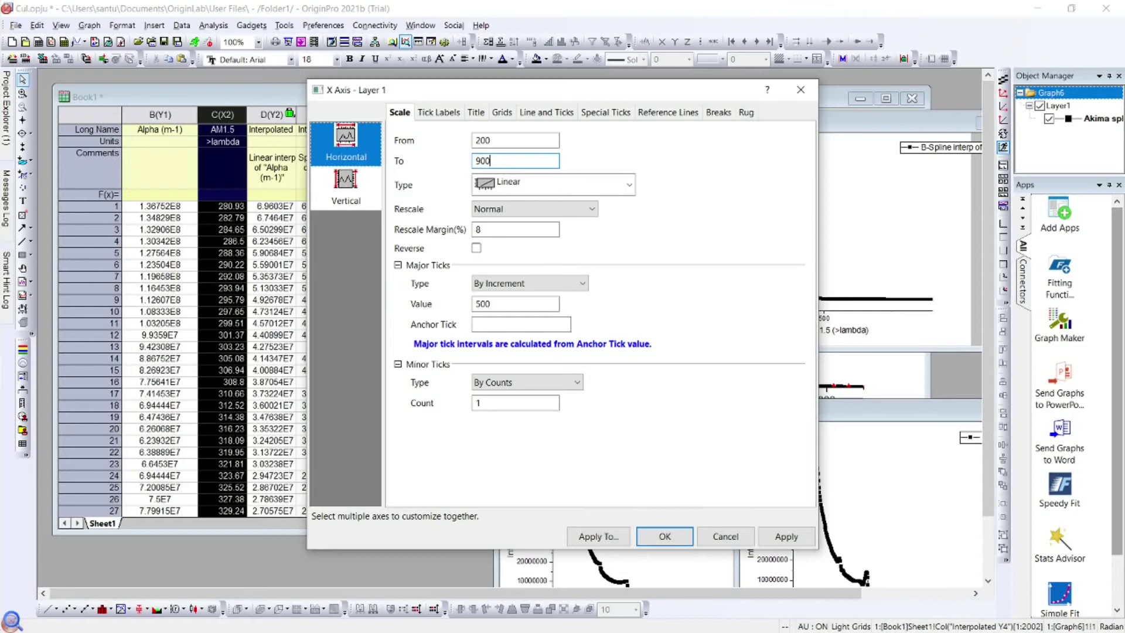
pyautogui.write('0')
pyautogui.click(786, 536)
pyautogui.click(665, 536)
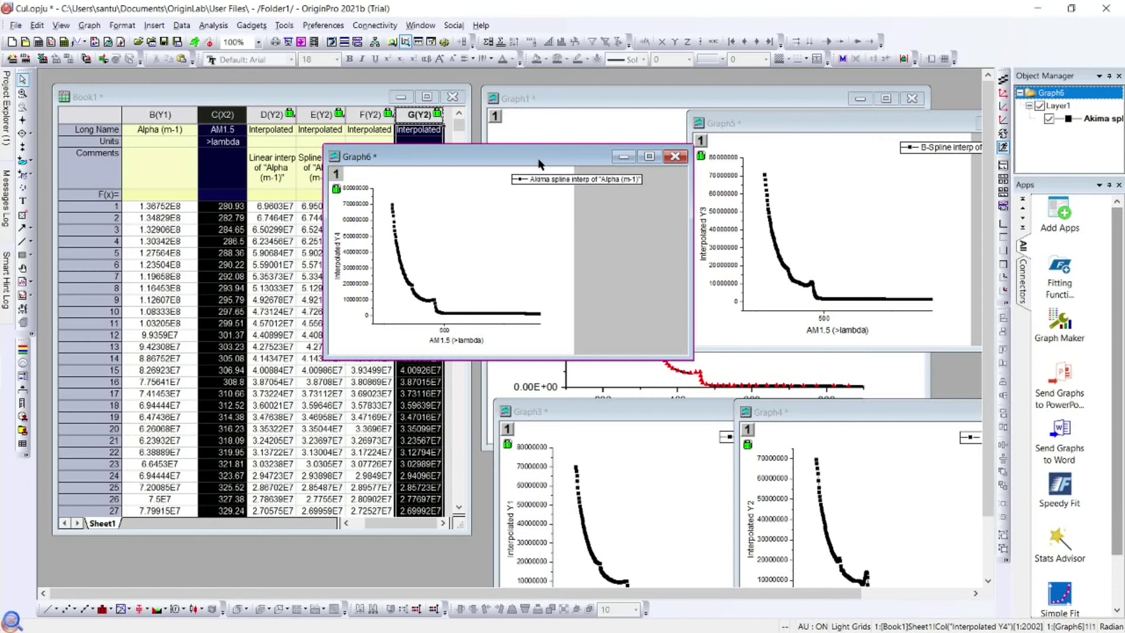
# Roughly shift the four interpolated graphs and move the original Alpha graph right.
pyautogui.moveTo(540, 163); pyautogui.dragTo(269, 87)
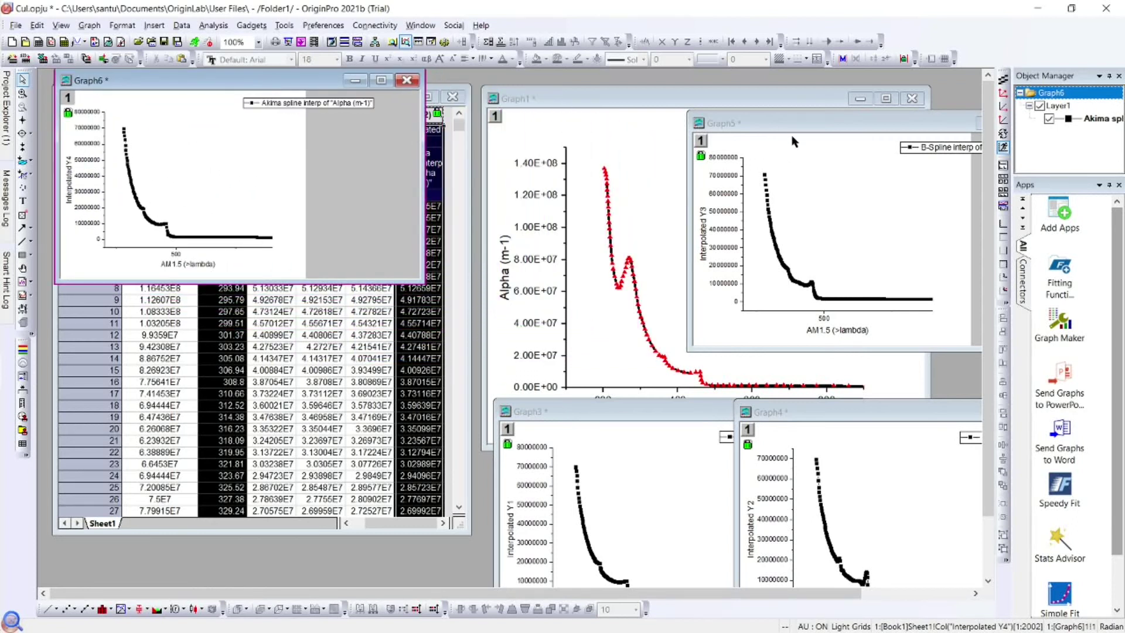
pyautogui.moveTo(803, 125); pyautogui.dragTo(628, 85)
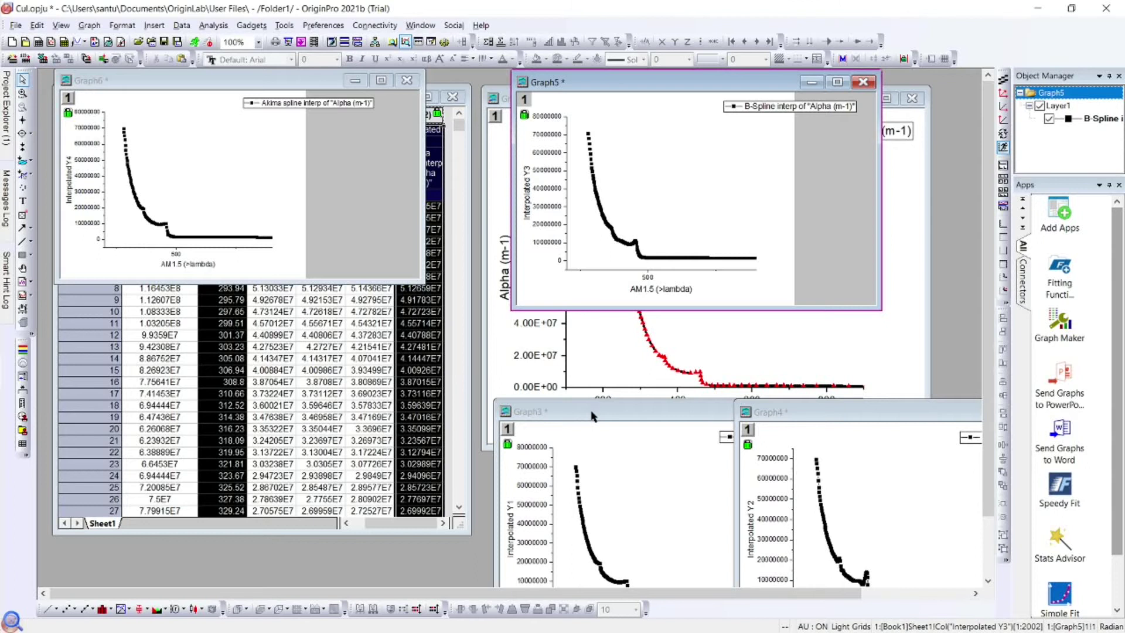
pyautogui.moveTo(592, 415); pyautogui.dragTo(151, 338)
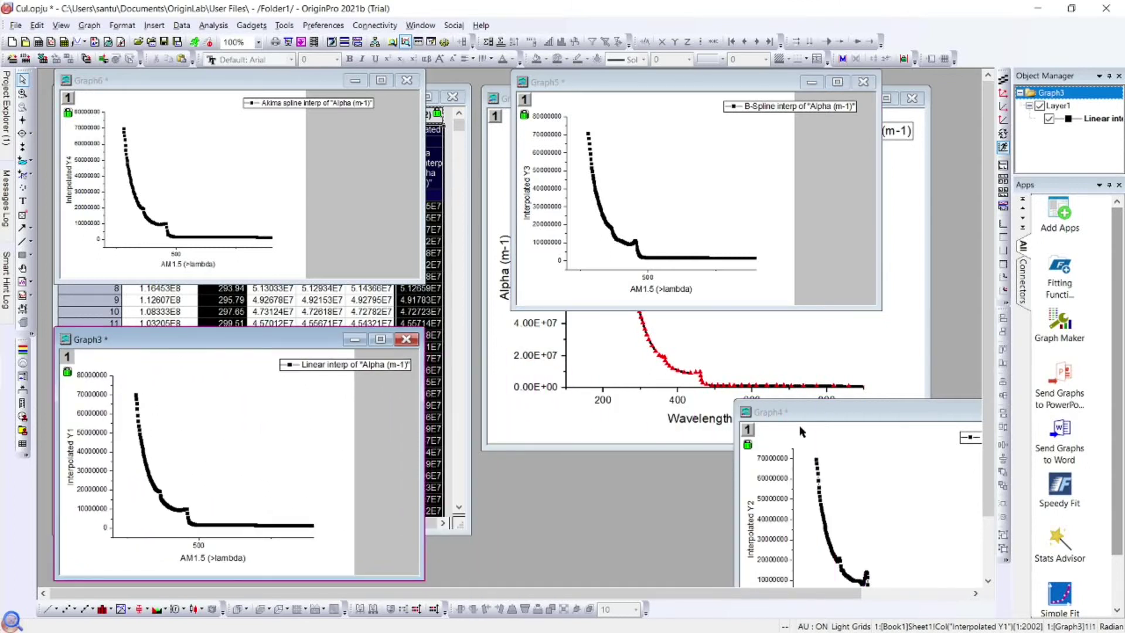
pyautogui.moveTo(820, 414); pyautogui.dragTo(581, 343)
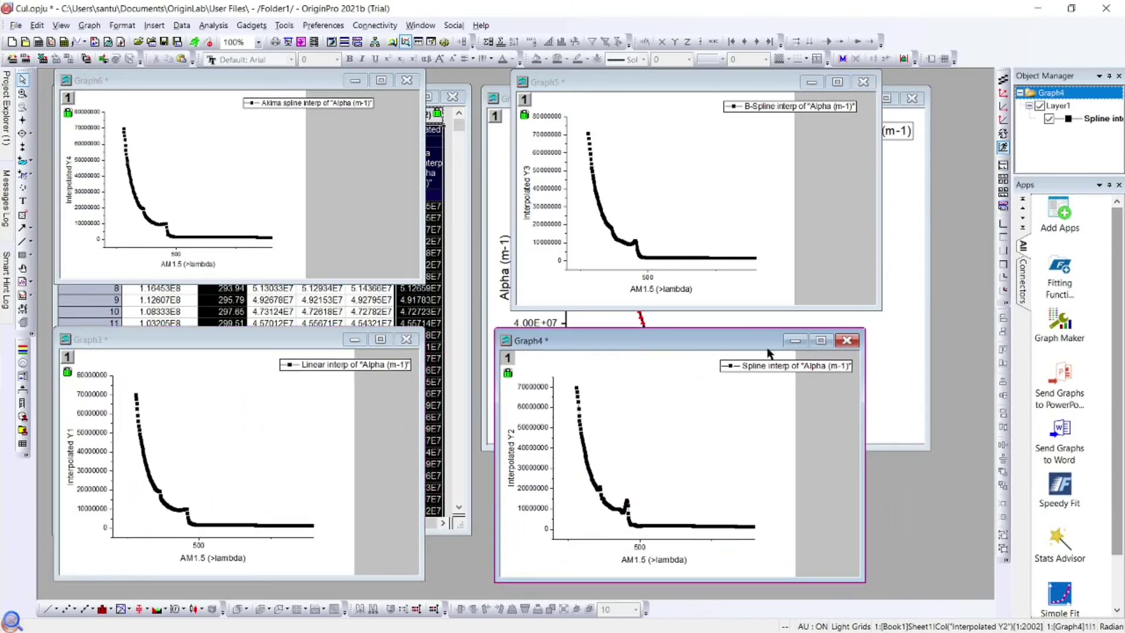
pyautogui.click(767, 319)
pyautogui.moveTo(741, 100); pyautogui.dragTo(876, 160)
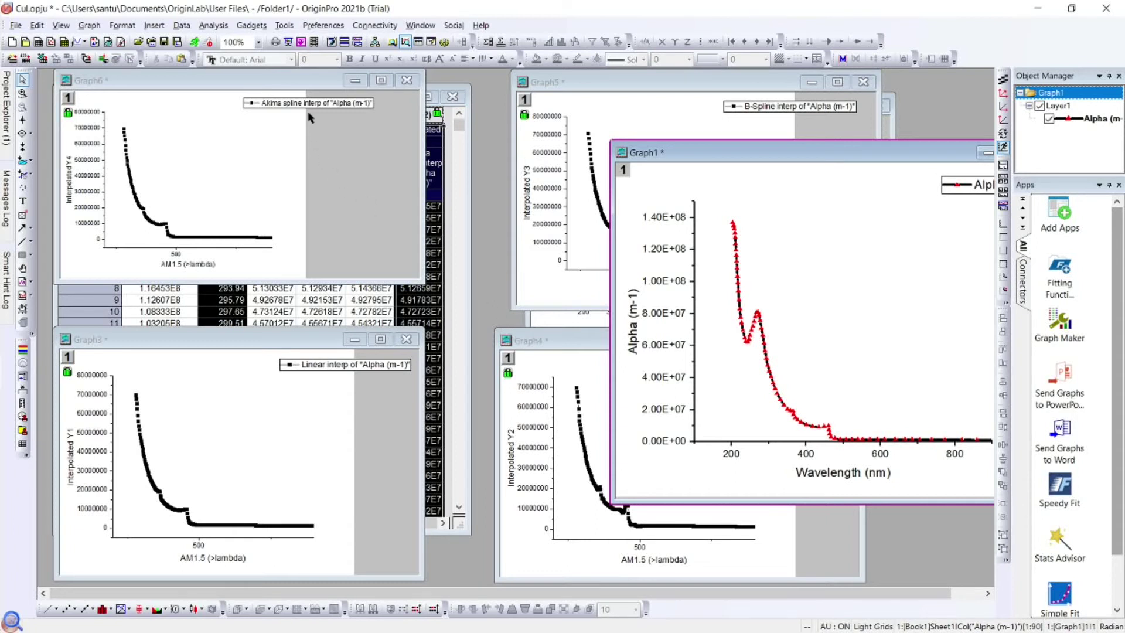
# Place Linear top-left, Spline top-centre, B-Spline lower-left, Akima lower-centre, enlarging Akima slightly.
pyautogui.moveTo(289, 81); pyautogui.dragTo(619, 416)
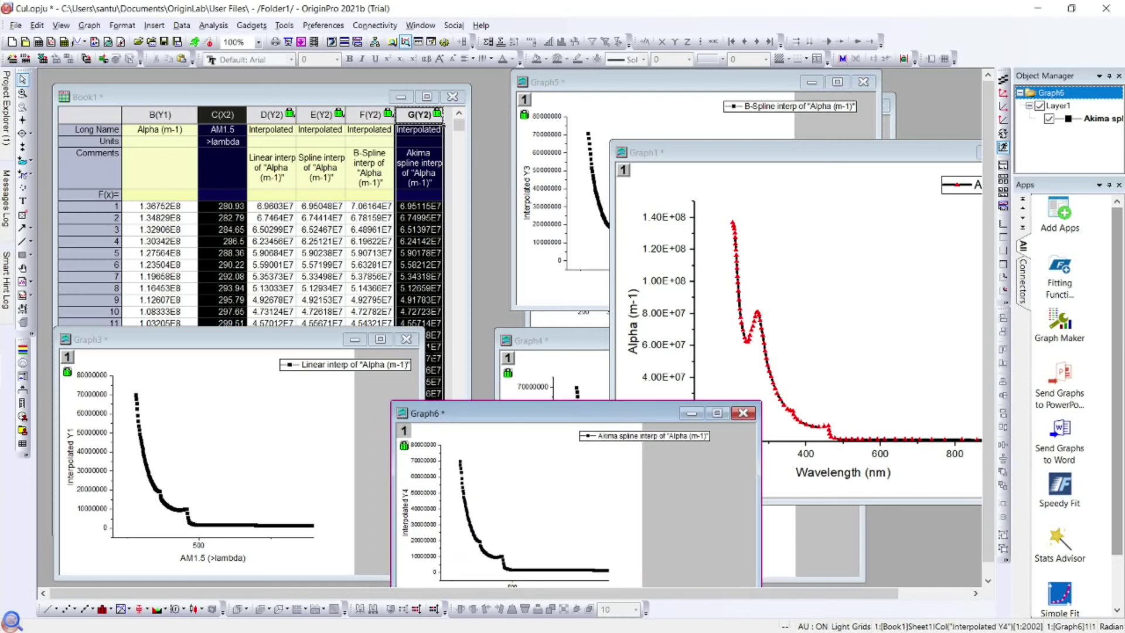
pyautogui.moveTo(311, 345); pyautogui.dragTo(311, 92)
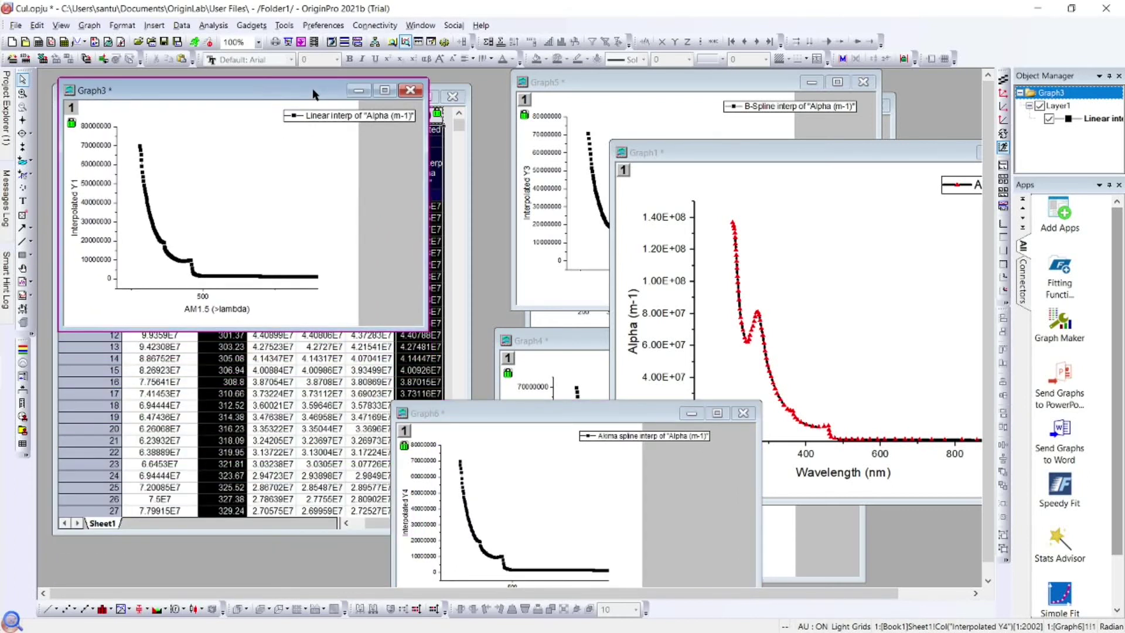
pyautogui.moveTo(566, 85); pyautogui.dragTo(114, 353)
pyautogui.moveTo(567, 342); pyautogui.dragTo(535, 87)
pyautogui.moveTo(576, 412); pyautogui.dragTo(639, 349)
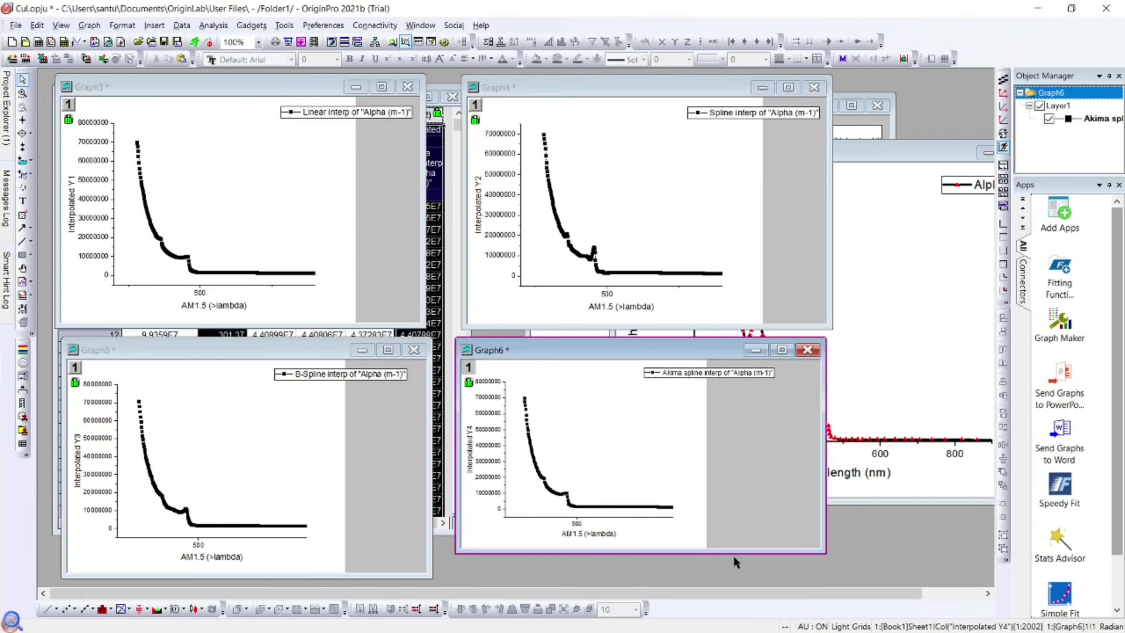
pyautogui.moveTo(825, 553); pyautogui.dragTo(841, 577)
# Bring each interpolated graph forward and reposition the original Alpha graph on the right.
pyautogui.click(289, 197)
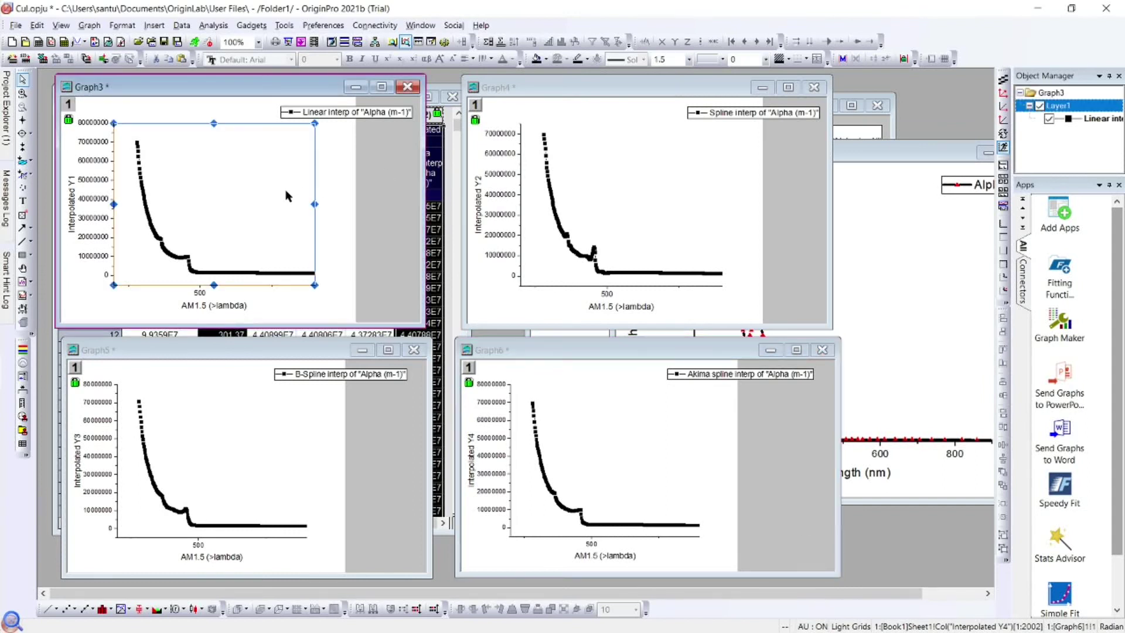
pyautogui.click(563, 205)
pyautogui.click(331, 469)
pyautogui.click(550, 470)
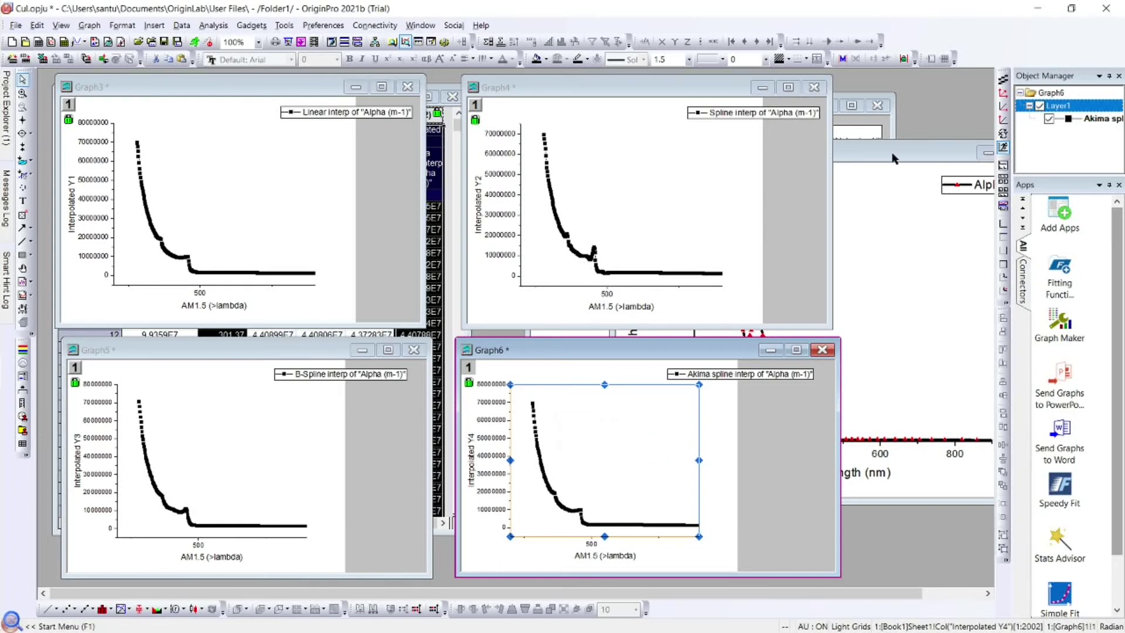
pyautogui.moveTo(893, 156); pyautogui.dragTo(864, 152)
# Make the Linear interp graph's Y axis start at 0.
pyautogui.click(201, 219)
pyautogui.click(99, 256)
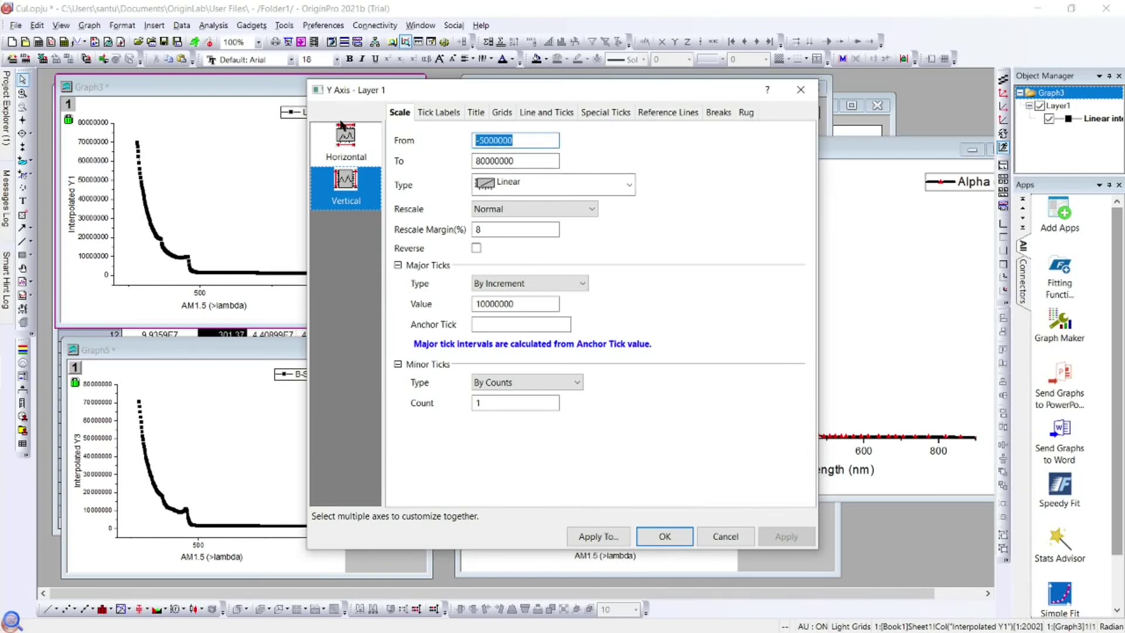
pyautogui.write('0')
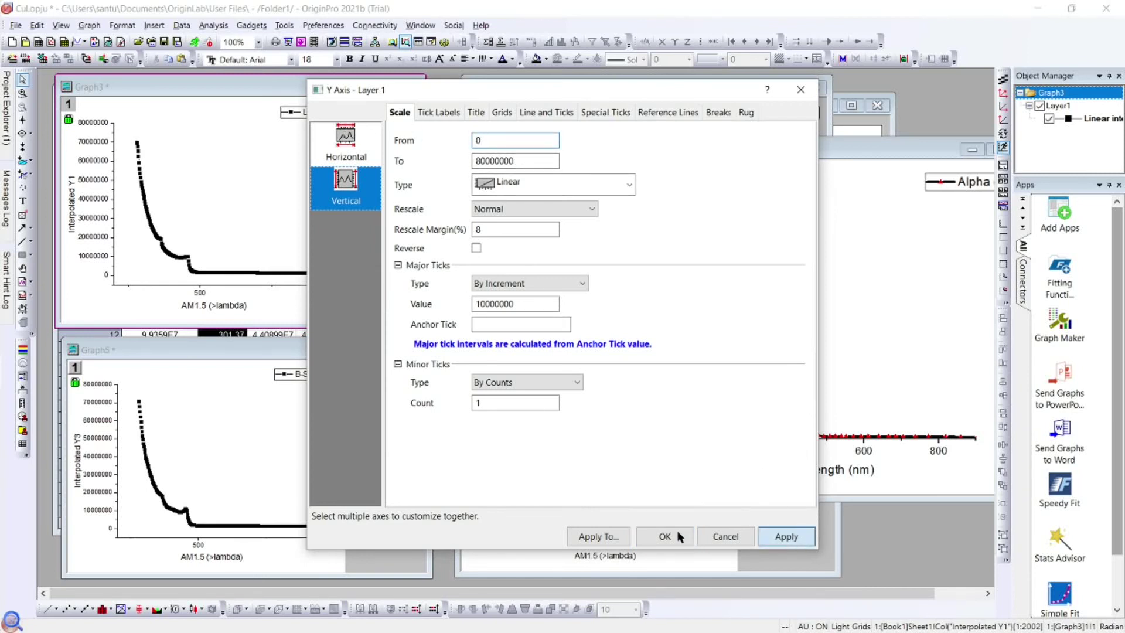
pyautogui.click(665, 537)
# Make the B-Spline graph's Y axis start at 0.
pyautogui.click(107, 460)
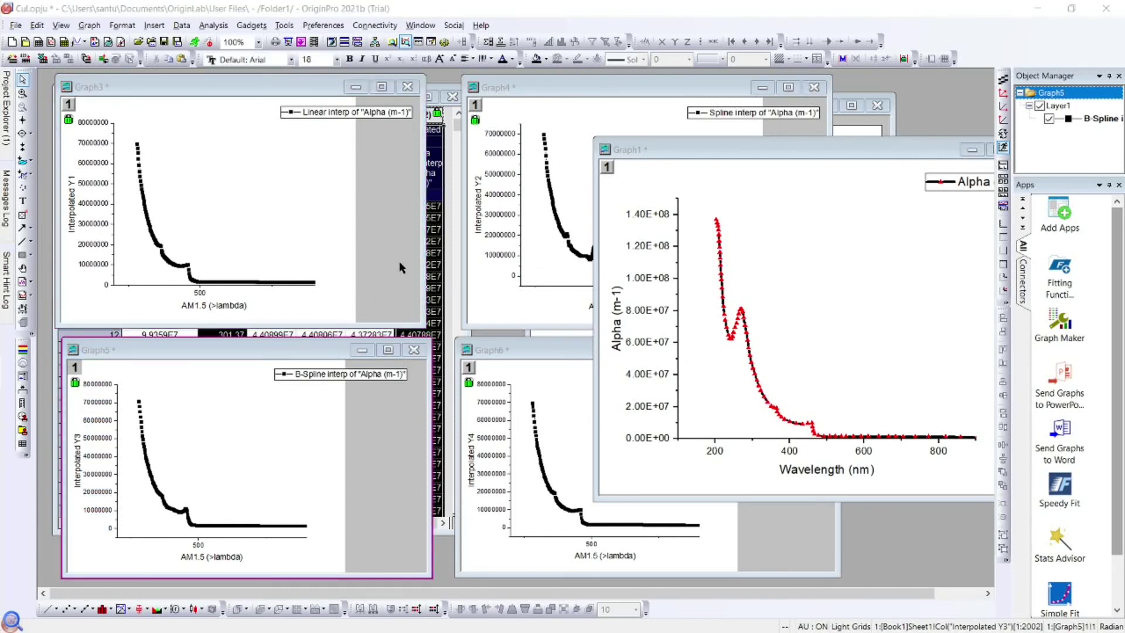
pyautogui.hotkey('ctrl', 'y')
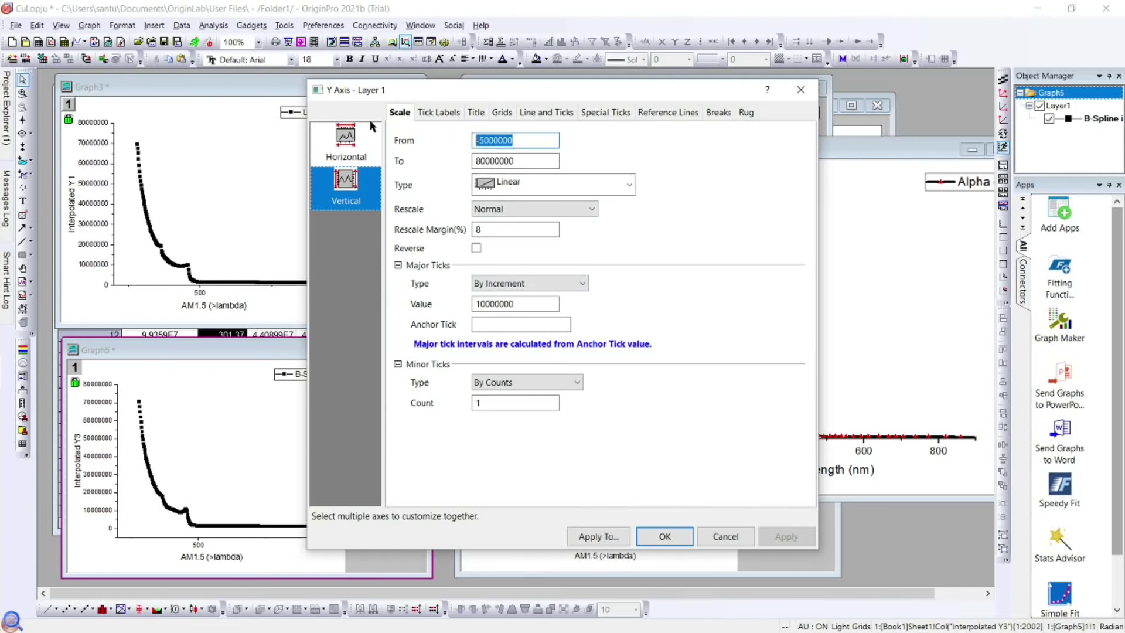
pyautogui.write('0')
pyautogui.click(788, 535)
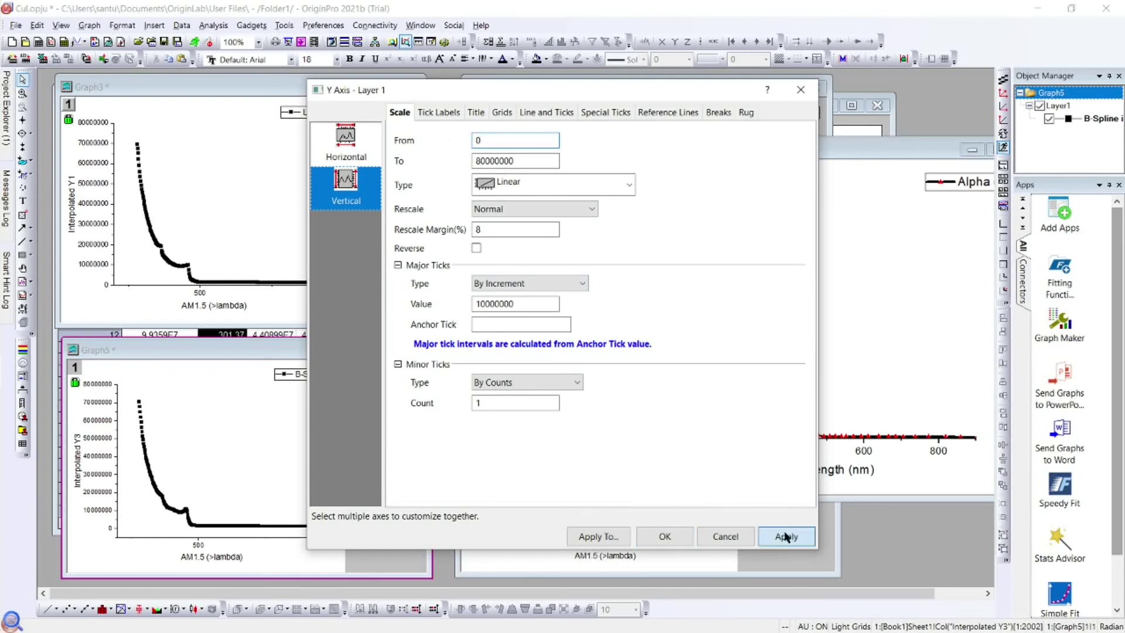
pyautogui.click(665, 535)
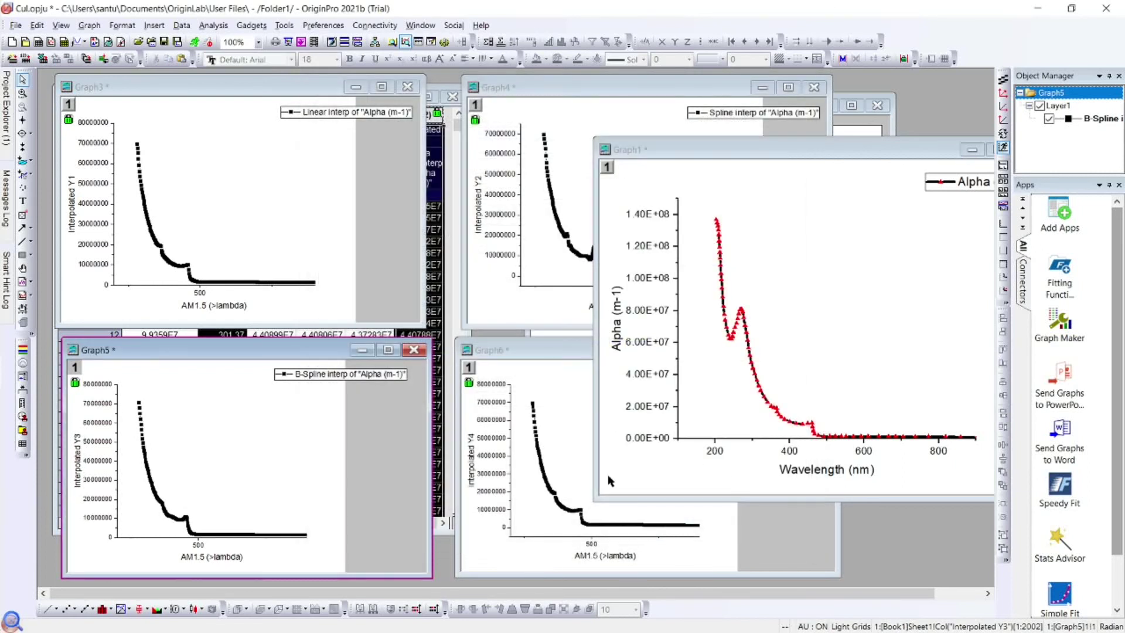
# Make the Spline interp graph's Y axis start at 0.
pyautogui.click(506, 216)
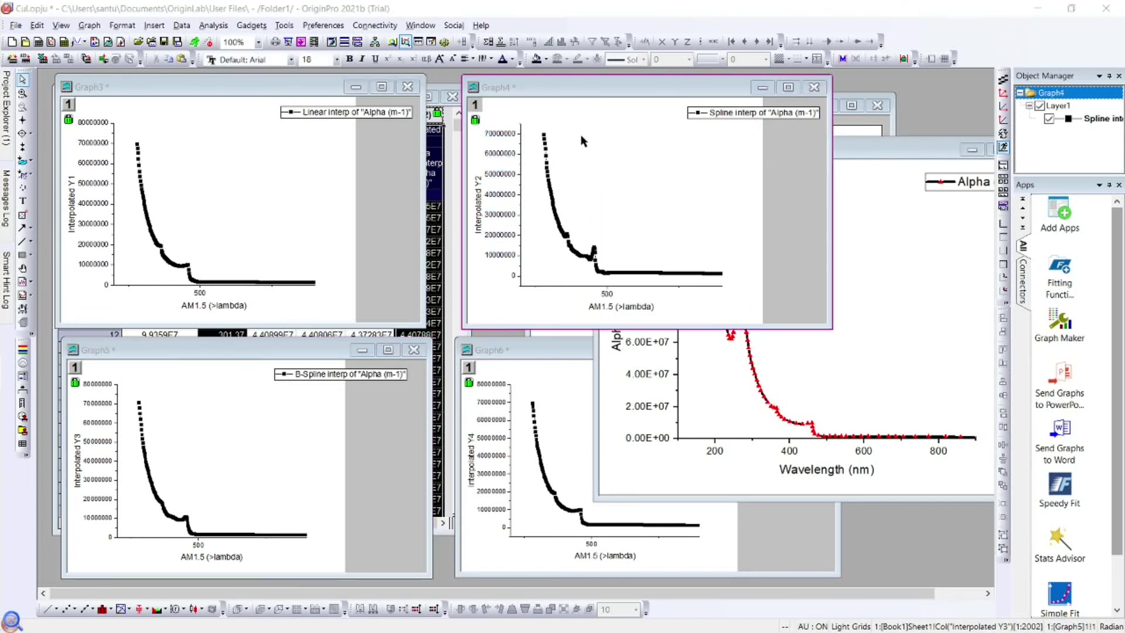
pyautogui.hotkey('ctrl', 'y')
pyautogui.click(401, 112)
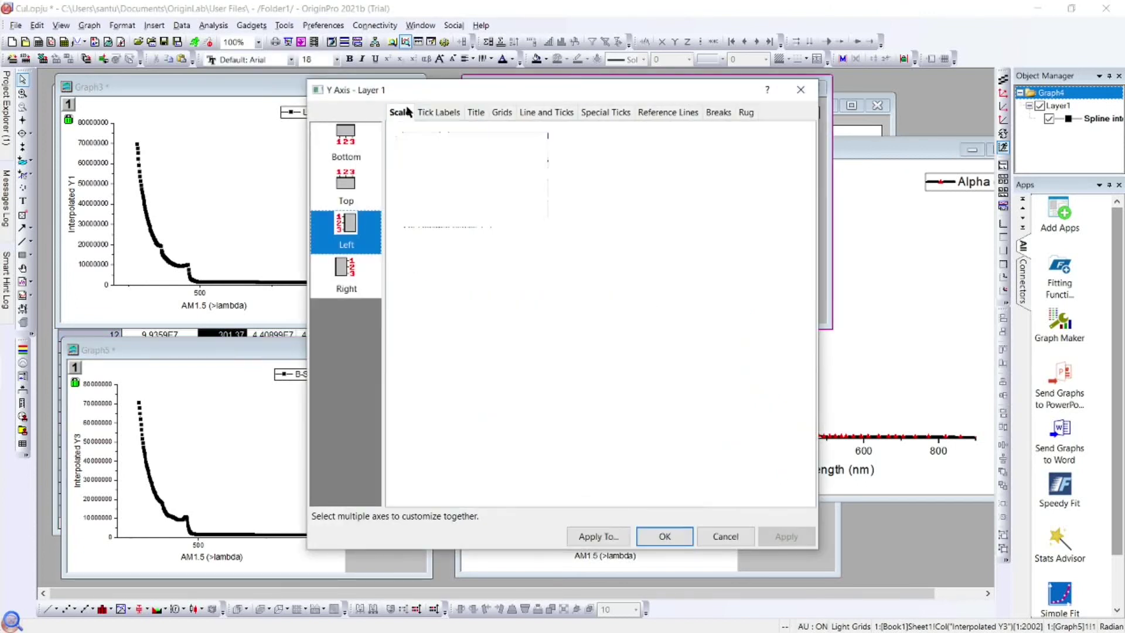
pyautogui.press('Tab')
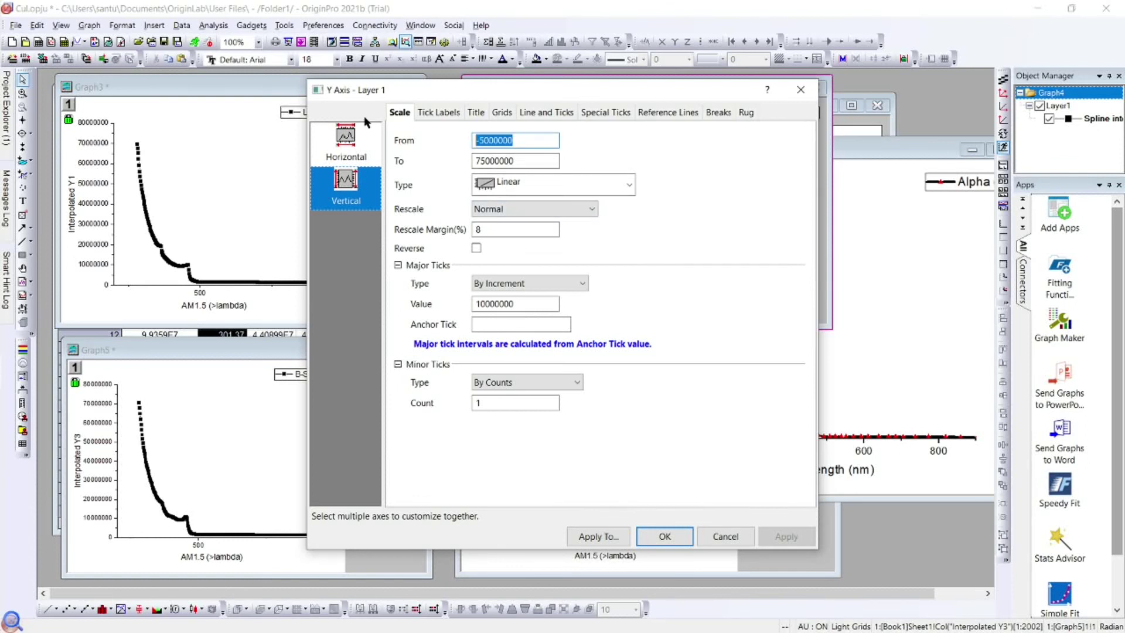
pyautogui.write('0')
pyautogui.click(785, 536)
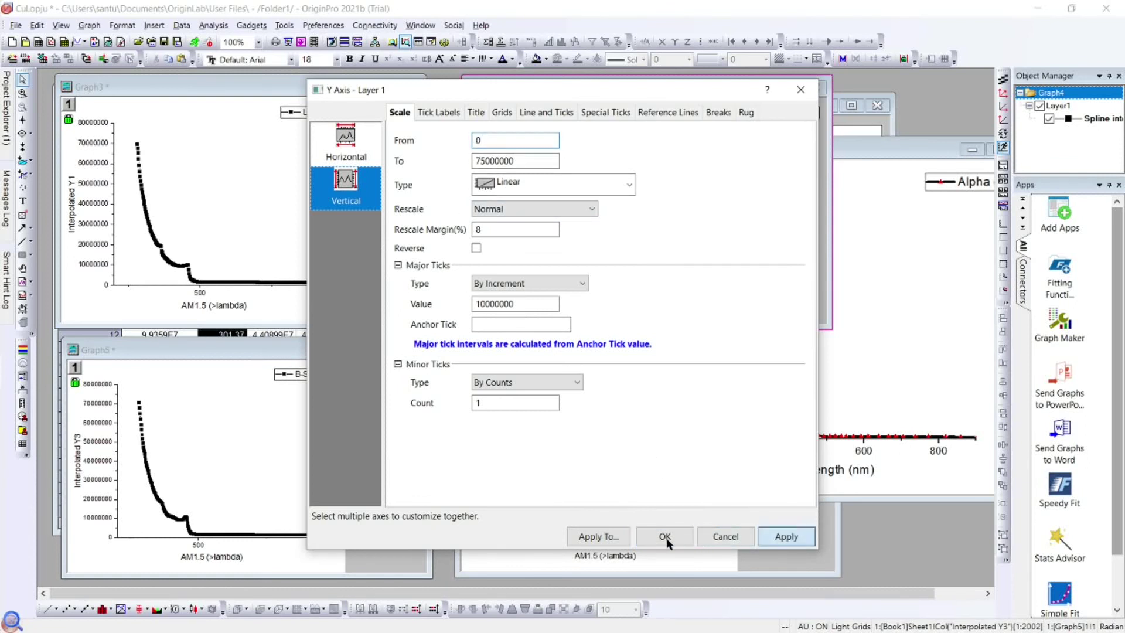
pyautogui.click(665, 536)
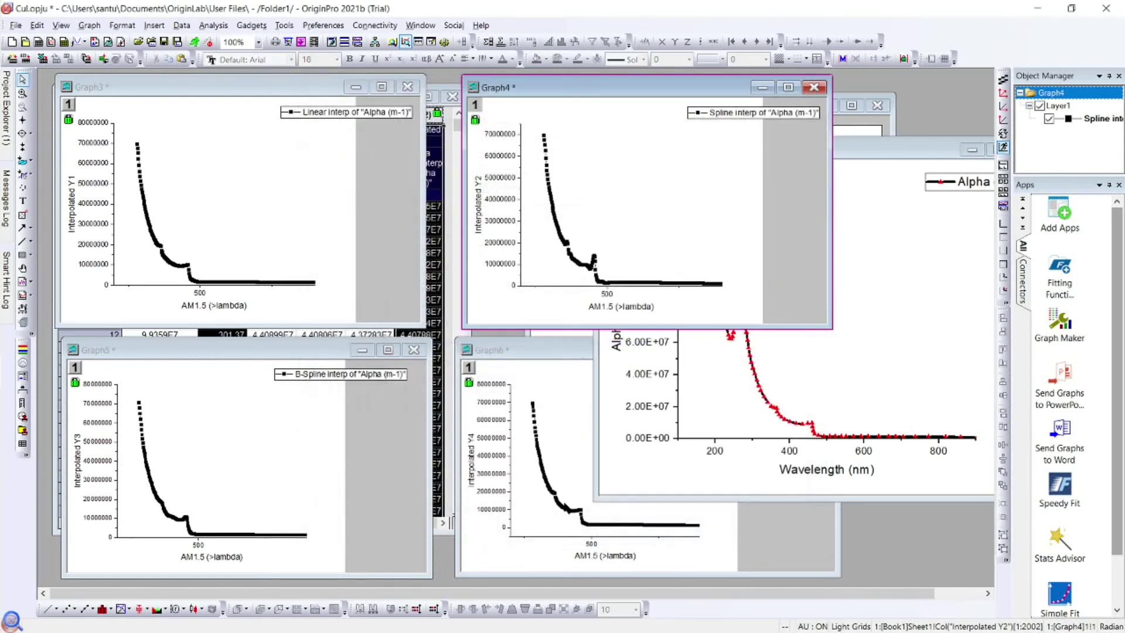
# Make the Akima graph's Y axis start at 0, then bring the Alpha graph forward.
pyautogui.click(497, 420)
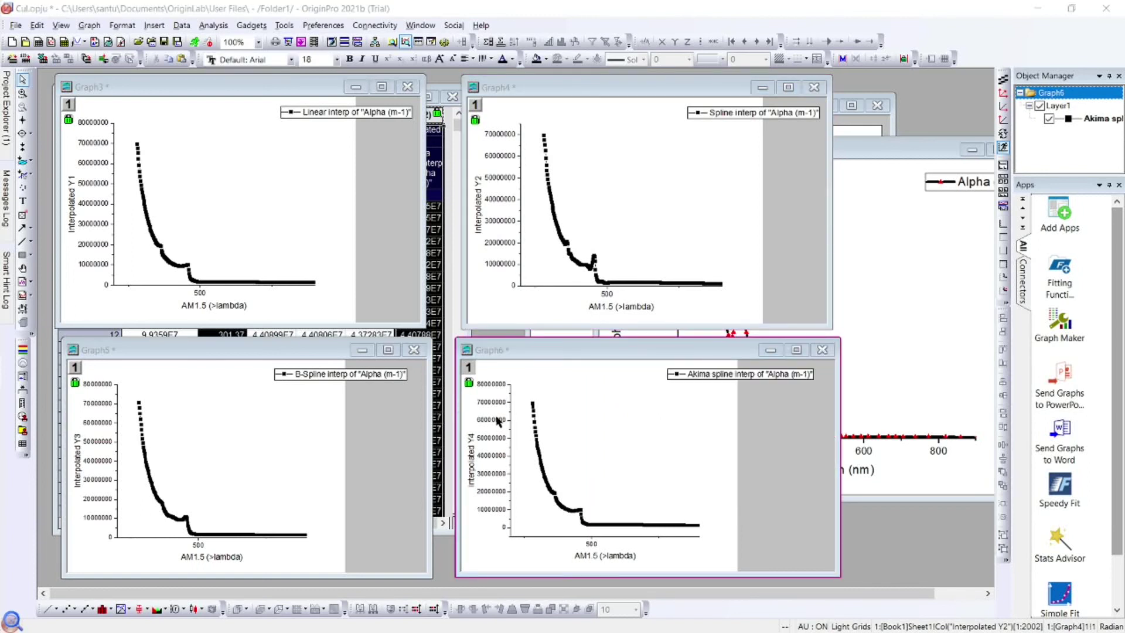
pyautogui.doubleClick(497, 421)
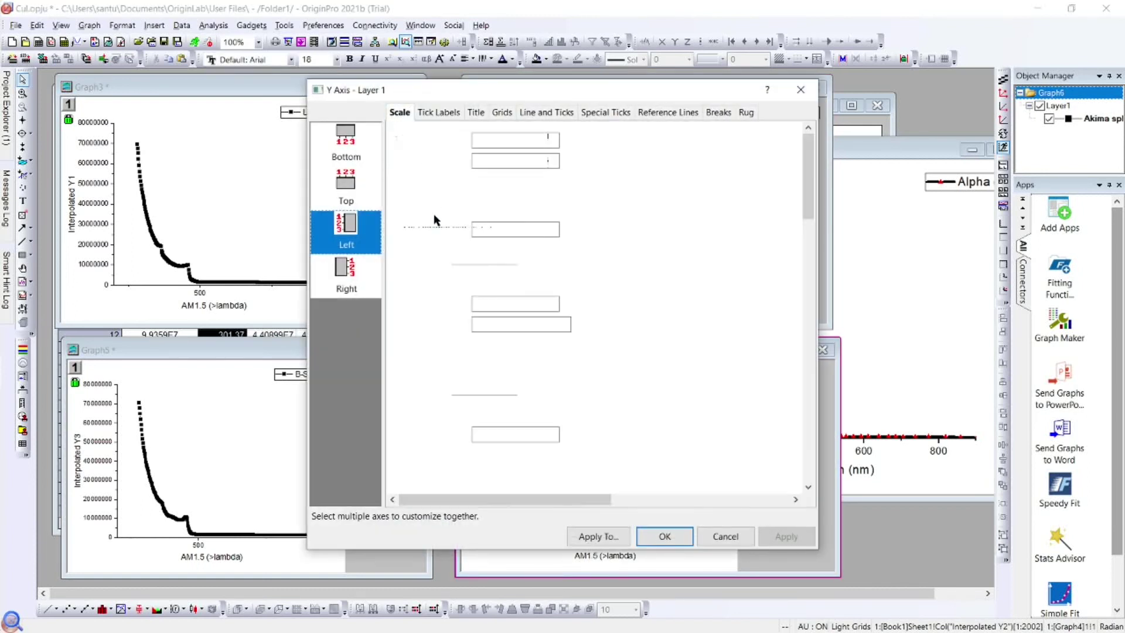
pyautogui.write('0')
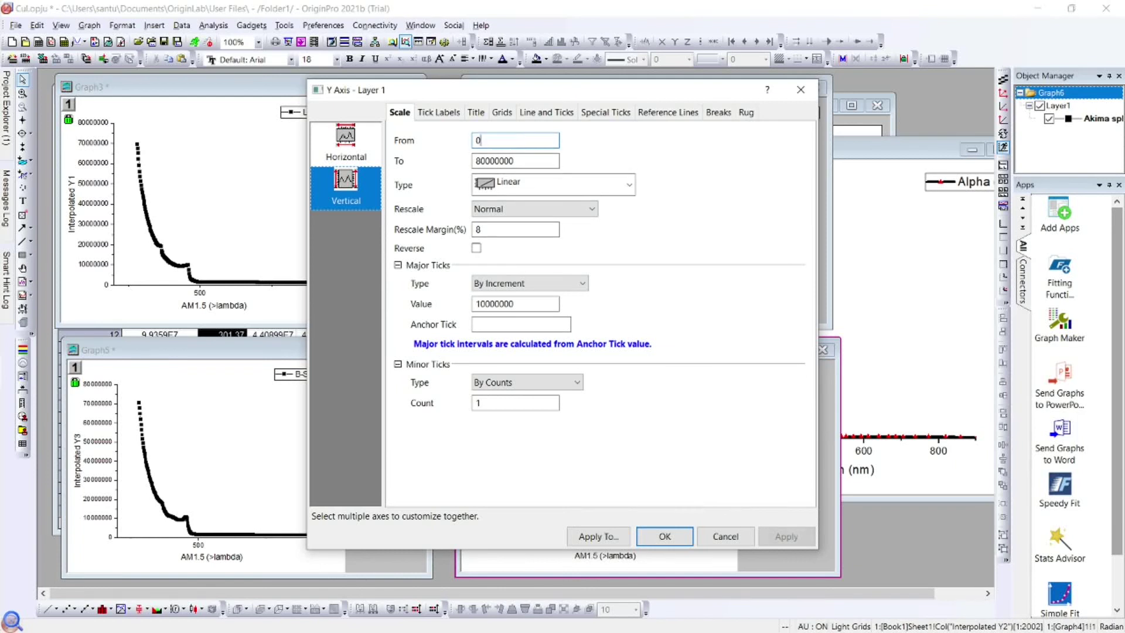
pyautogui.click(786, 535)
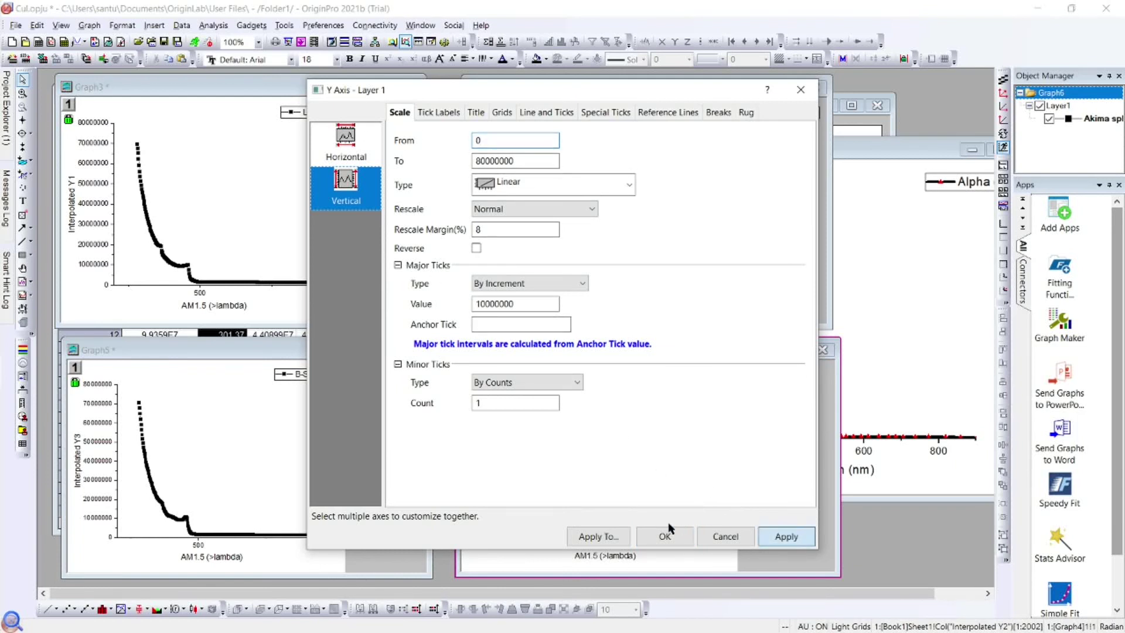
pyautogui.click(666, 532)
pyautogui.click(883, 151)
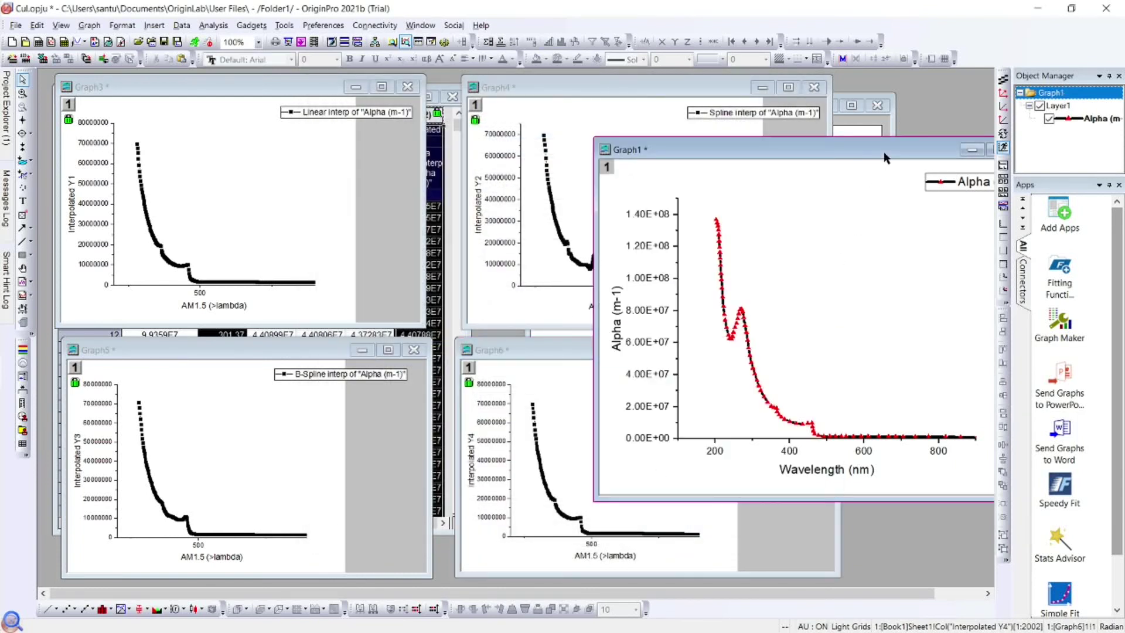
# Reposition the original Alpha graph and read the value at its peak.
pyautogui.moveTo(871, 157); pyautogui.dragTo(901, 157)
pyautogui.moveTo(809, 157); pyautogui.dragTo(674, 156)
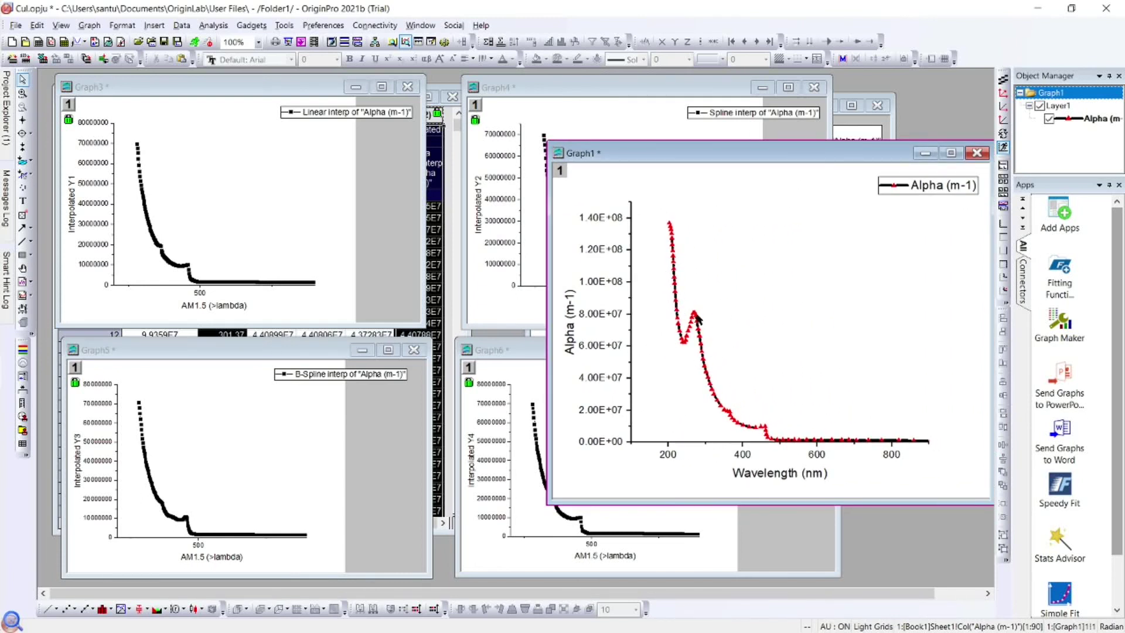
pyautogui.moveTo(697, 317)
# Inspect Book1's first AM1.5 value 280.93, then bring the Alpha graph back to front.
pyautogui.click(435, 252)
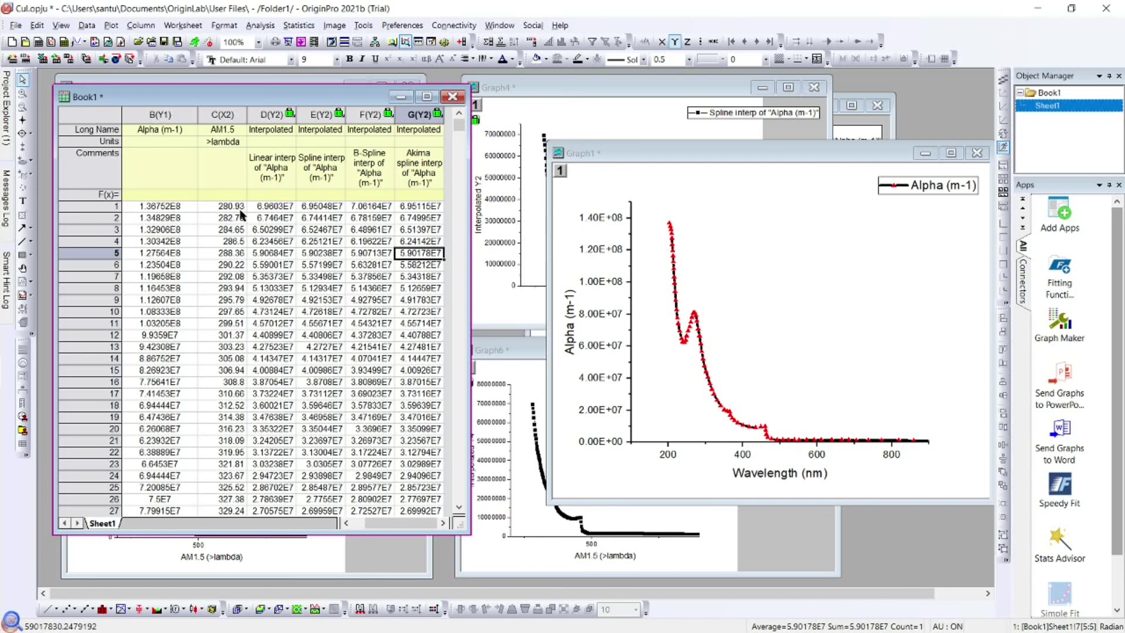
pyautogui.click(236, 207)
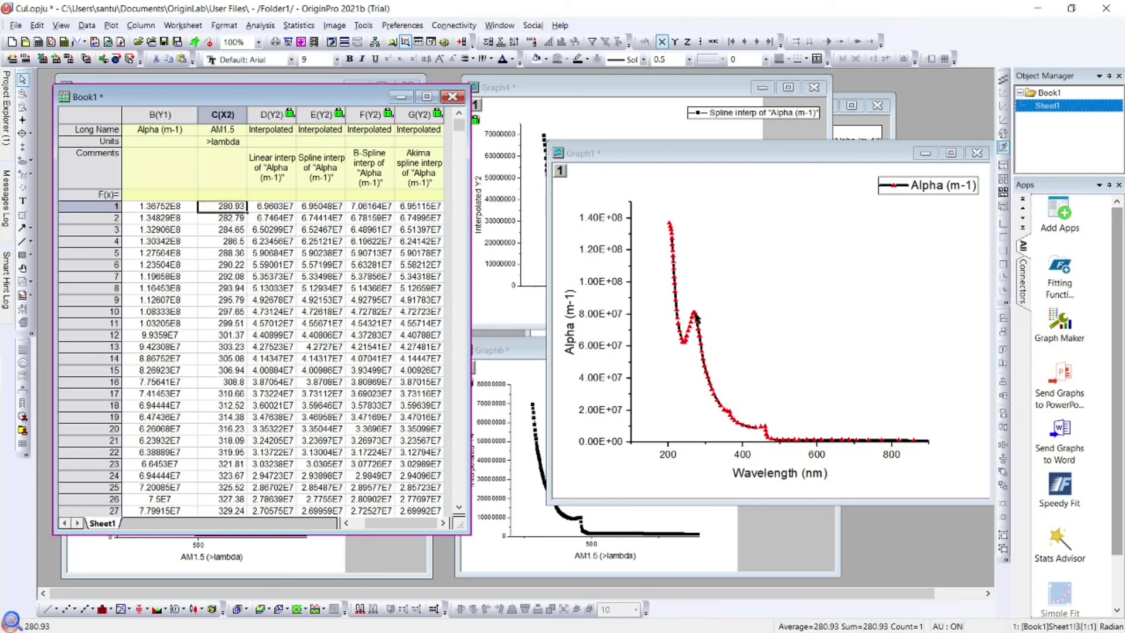
pyautogui.click(695, 315)
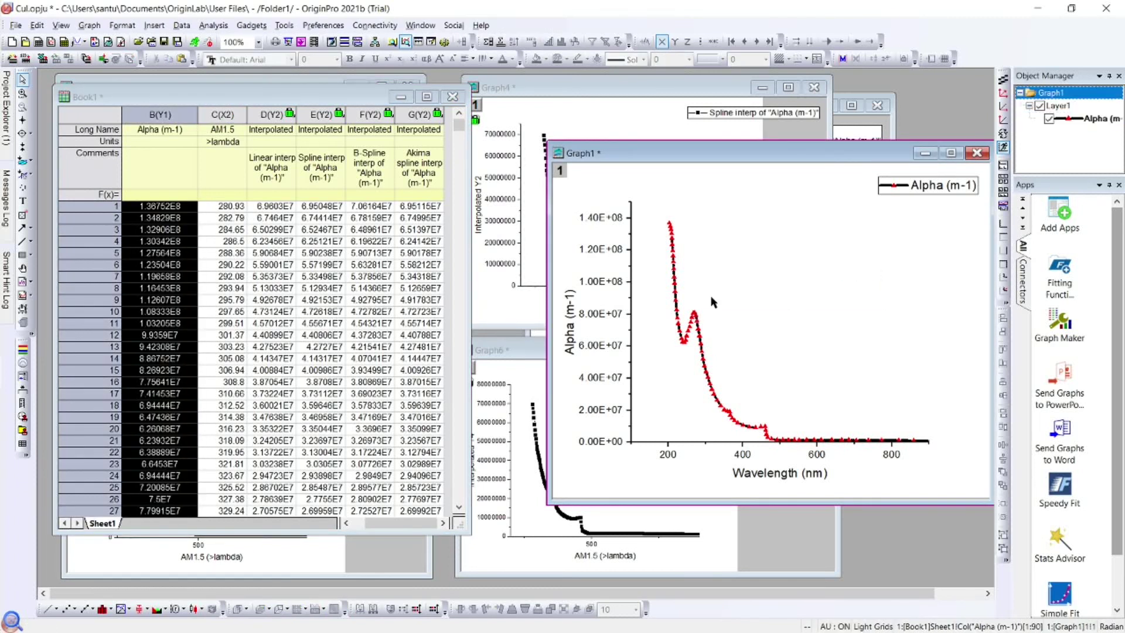
pyautogui.moveTo(696, 314)
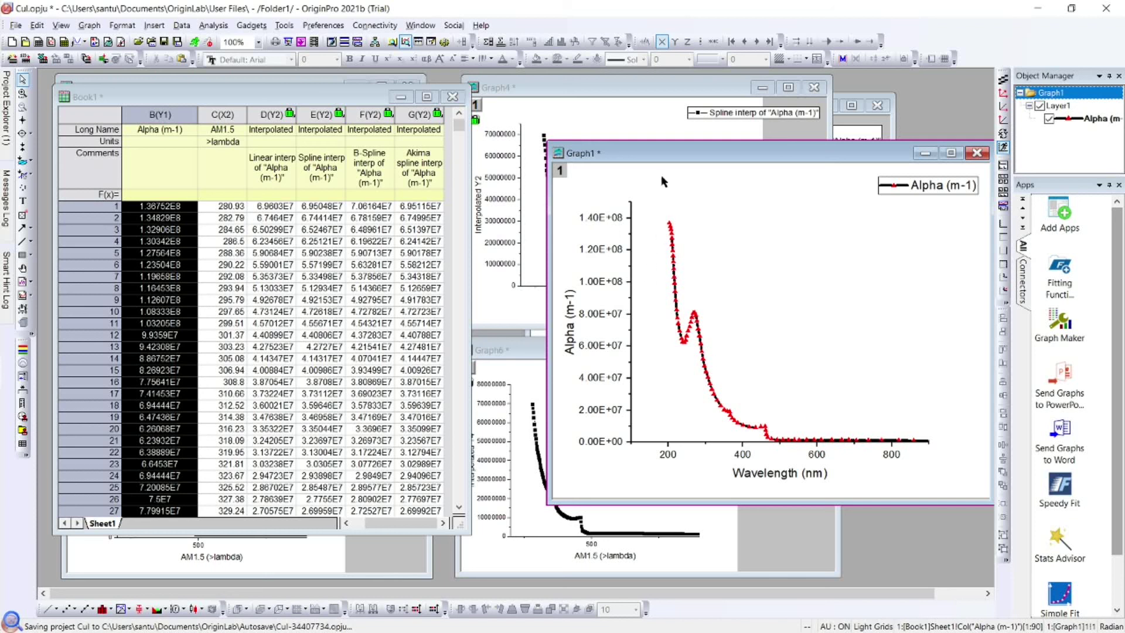
pyautogui.moveTo(0, 304)
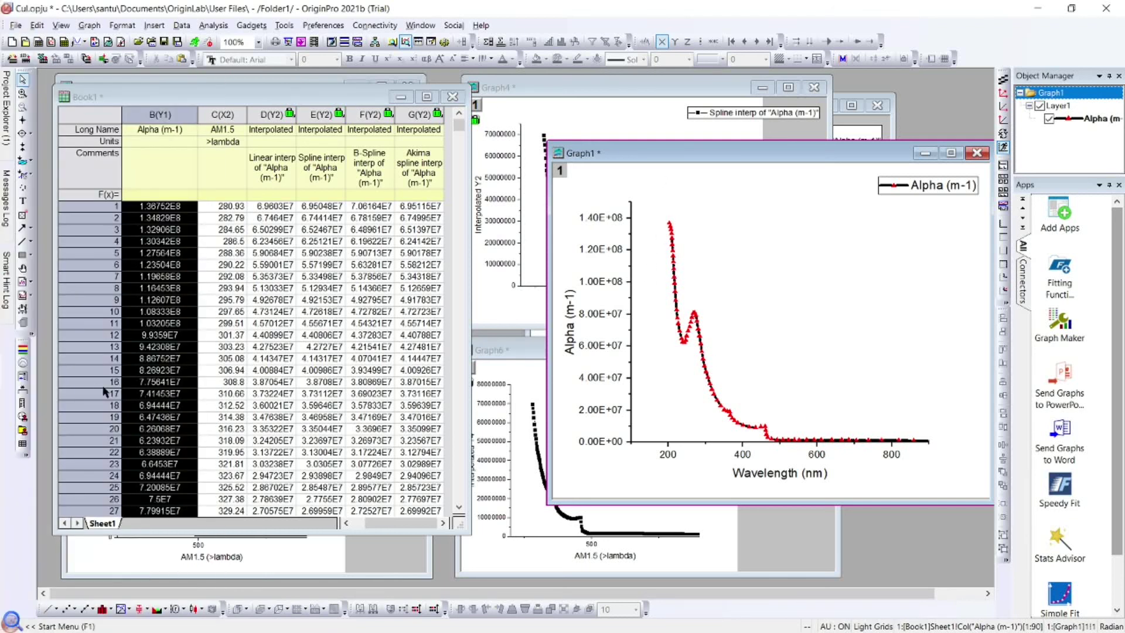
pyautogui.rightClick(8, 407)
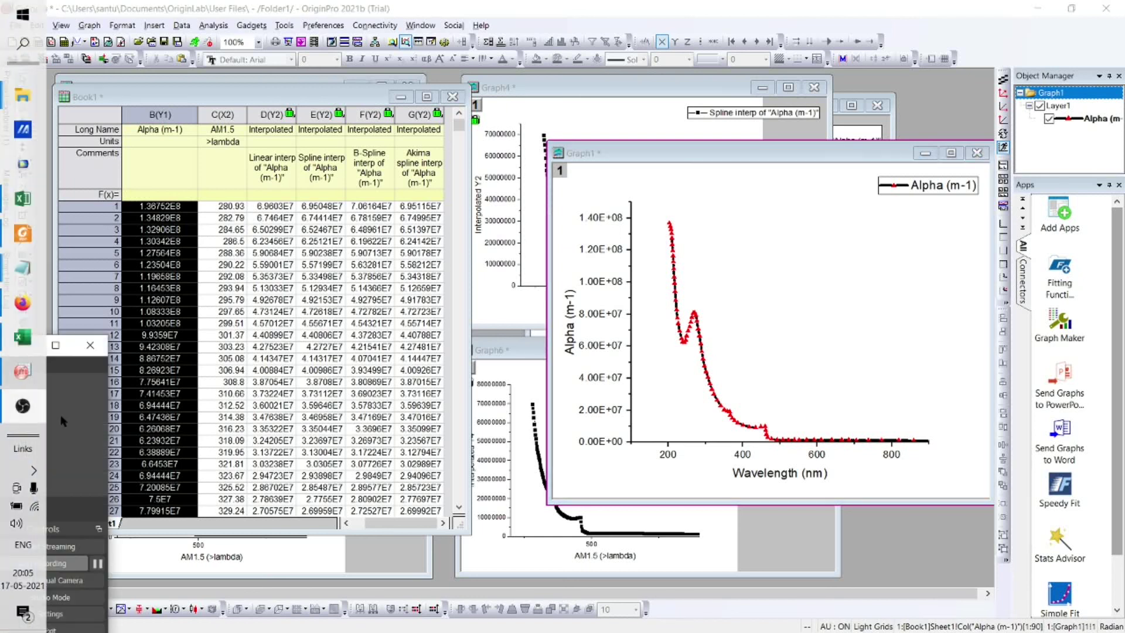